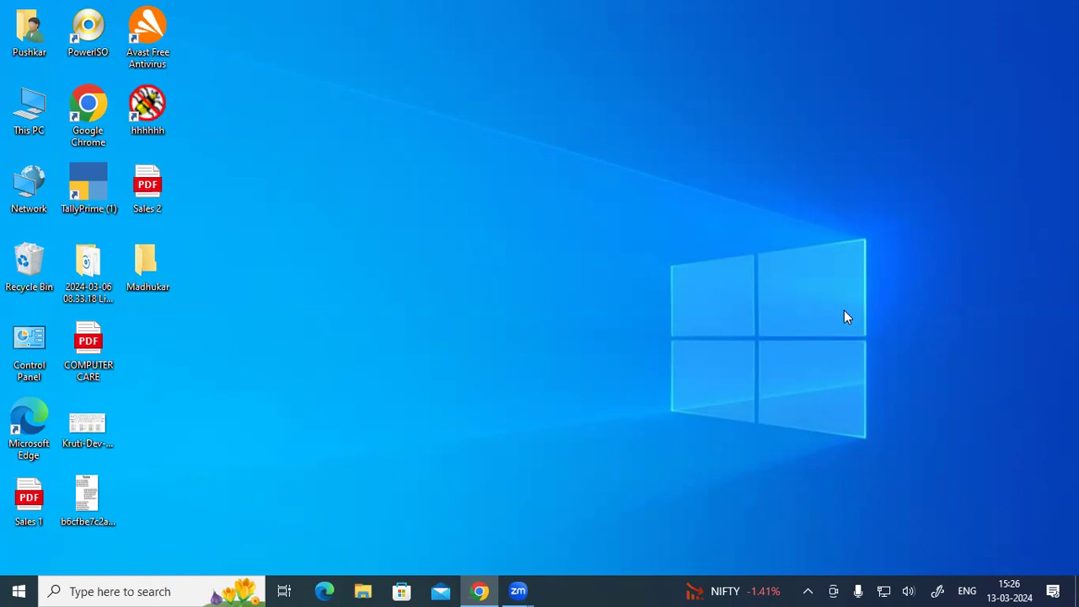
# - Launch Microsoft Access with the msaccess command, open the recent 3pm database and enable its content
pyautogui.press('super+r')
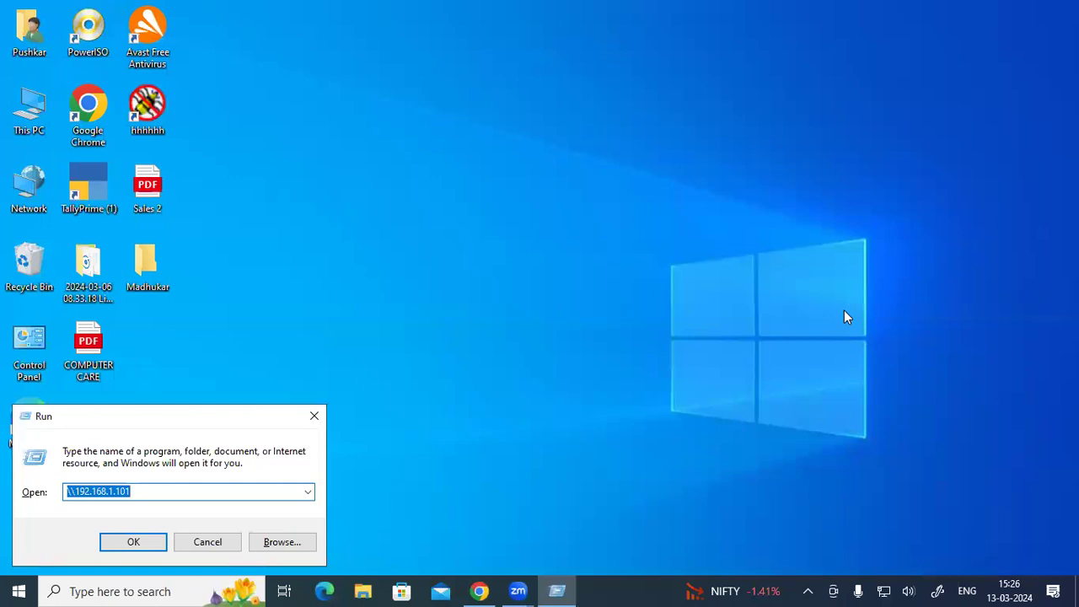
pyautogui.write('msa')
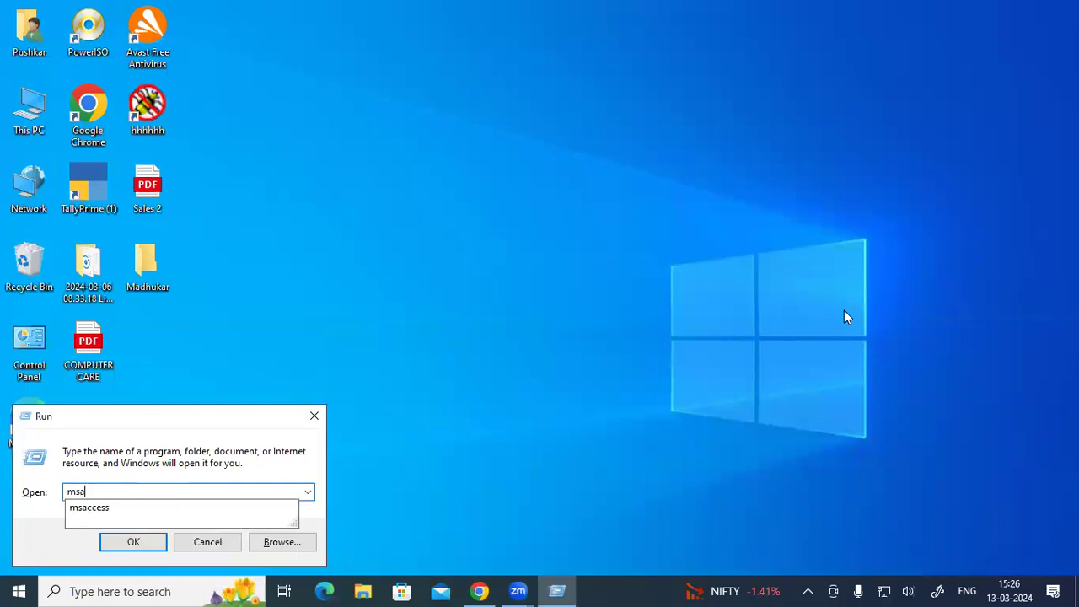
pyautogui.press('Down')
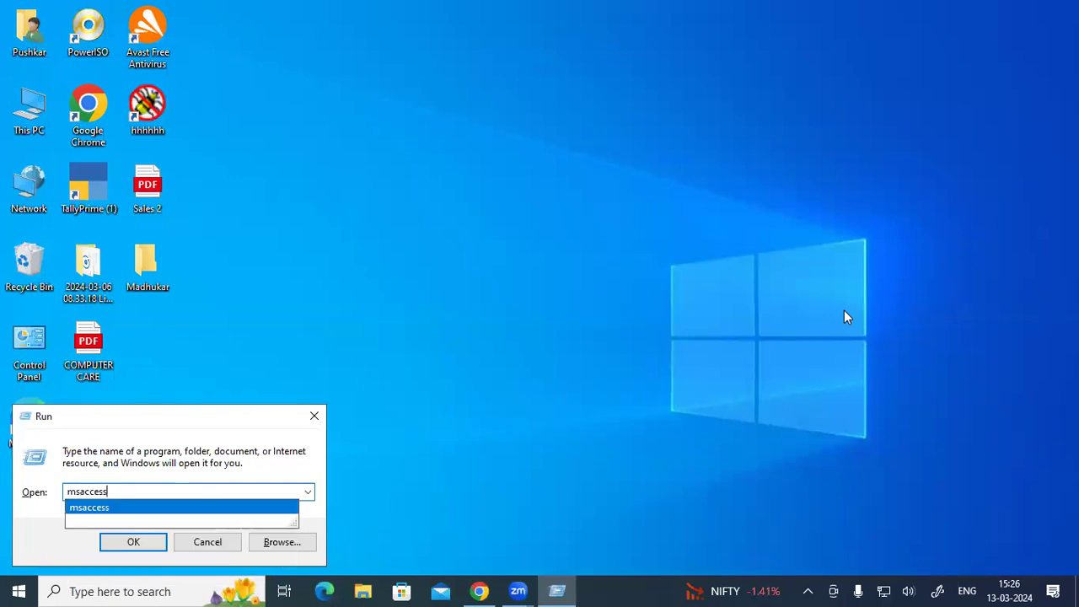
pyautogui.press('Return')
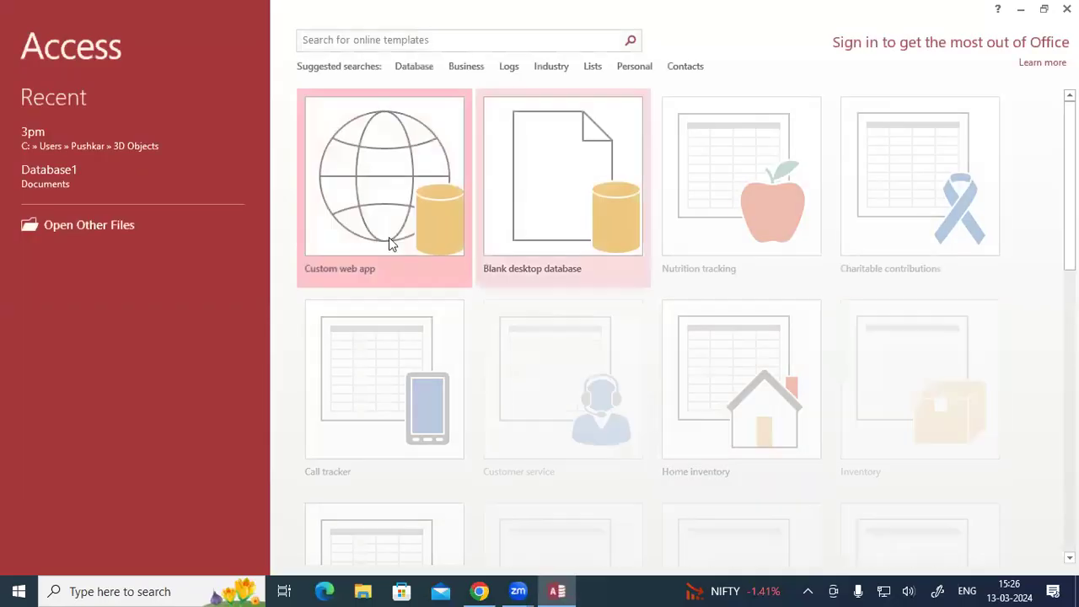
pyautogui.click(60, 141)
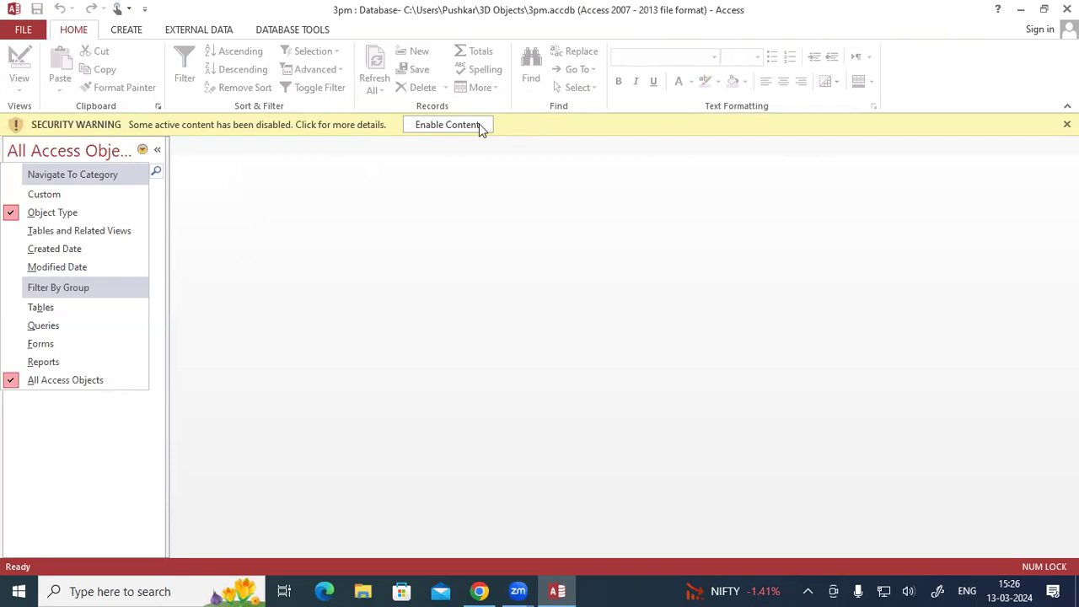
pyautogui.click(447, 124)
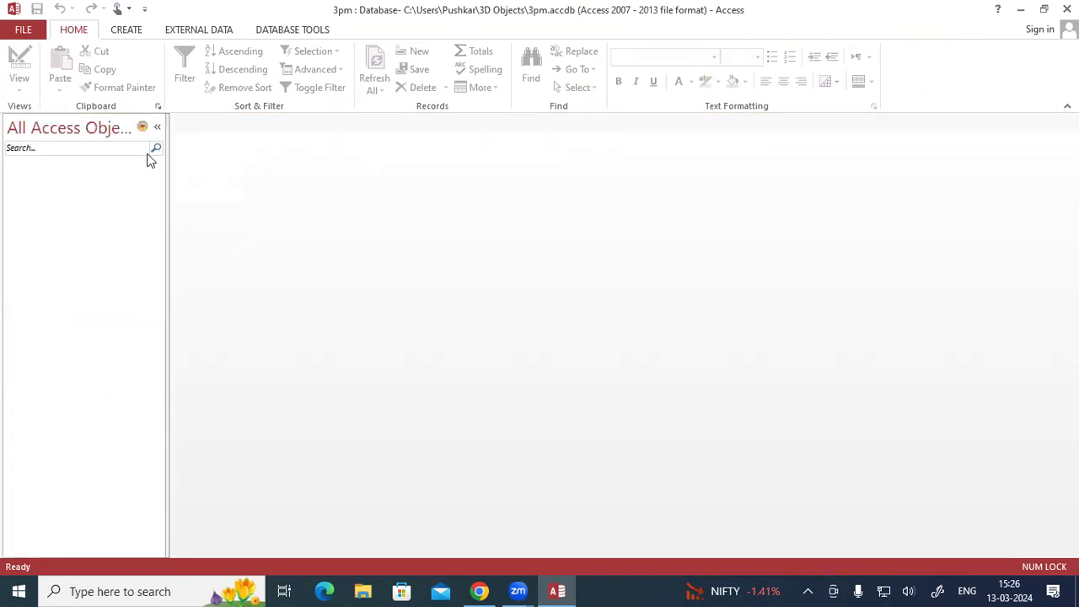
# - Create a new blank table in the 3pm database
pyautogui.click(132, 30)
pyautogui.click(72, 35)
pyautogui.click(141, 32)
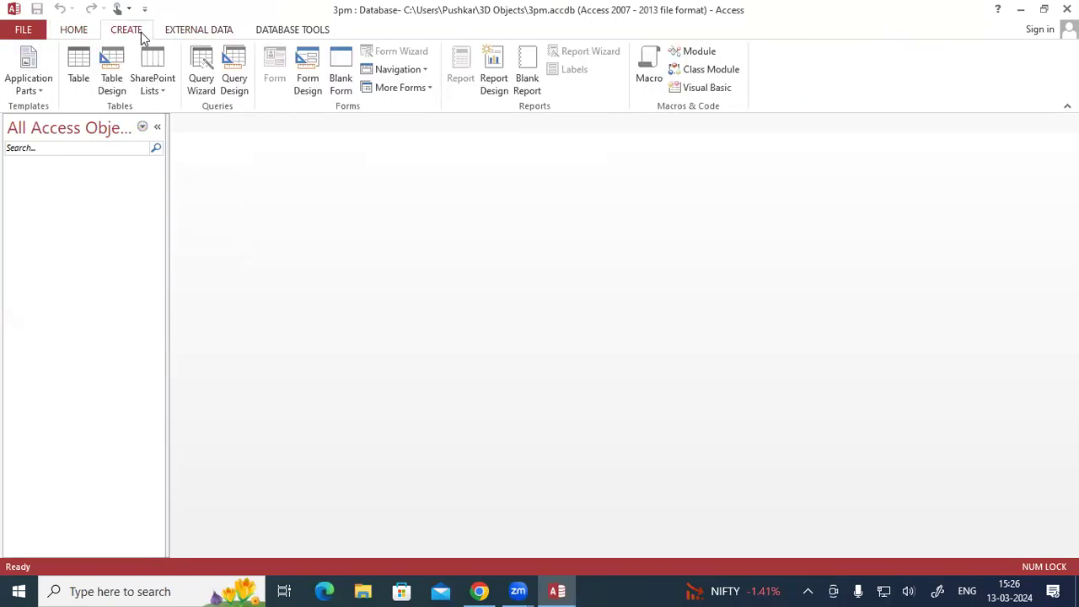
pyautogui.click(77, 78)
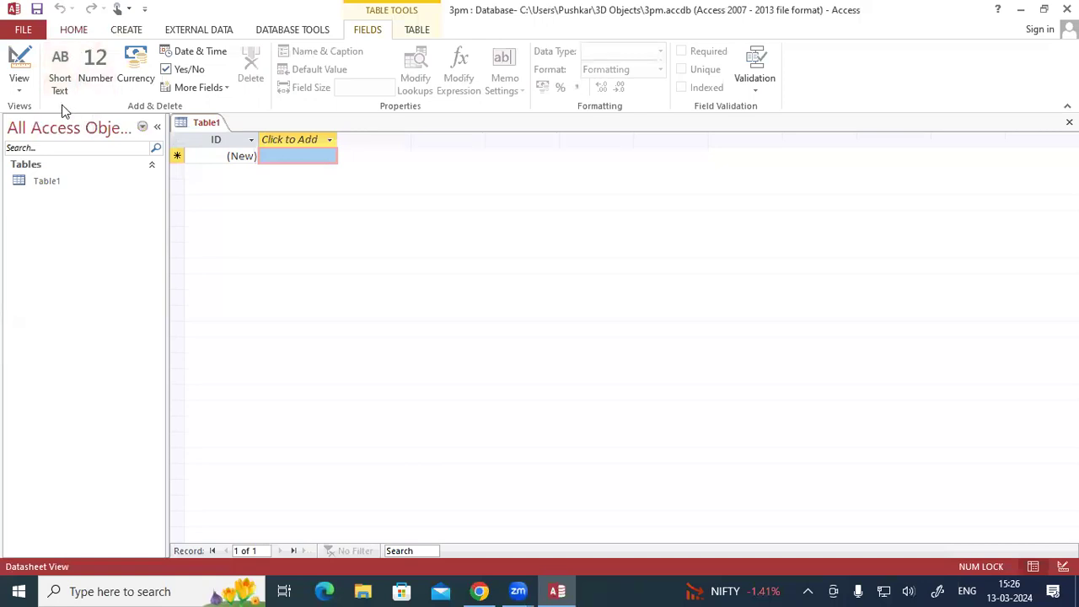
# - Switch the new table to Design View, saving it under the name STD LIST
pyautogui.click(20, 92)
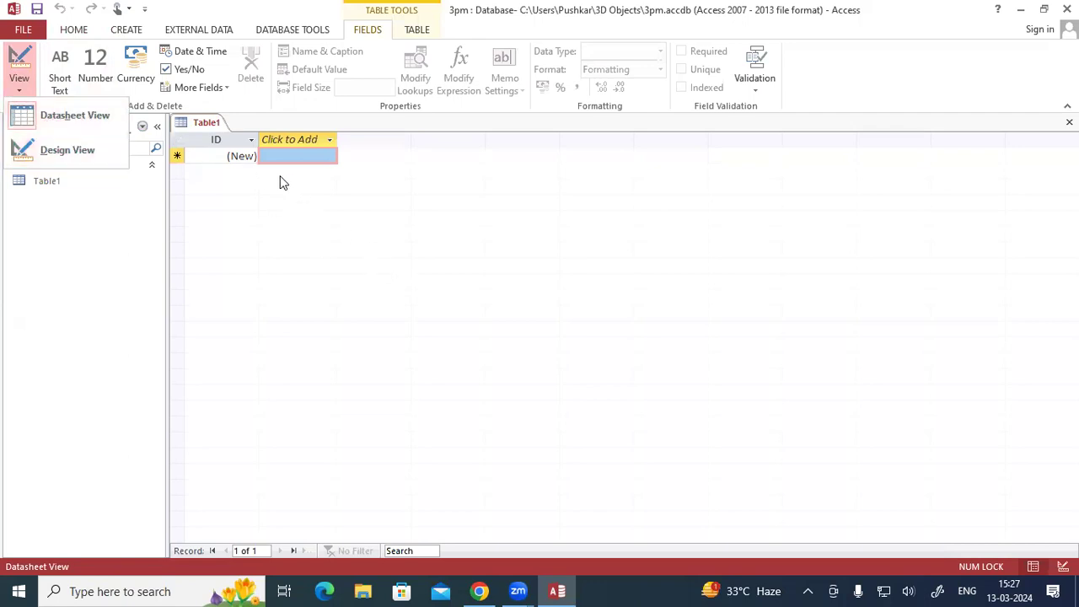
pyautogui.click(238, 160)
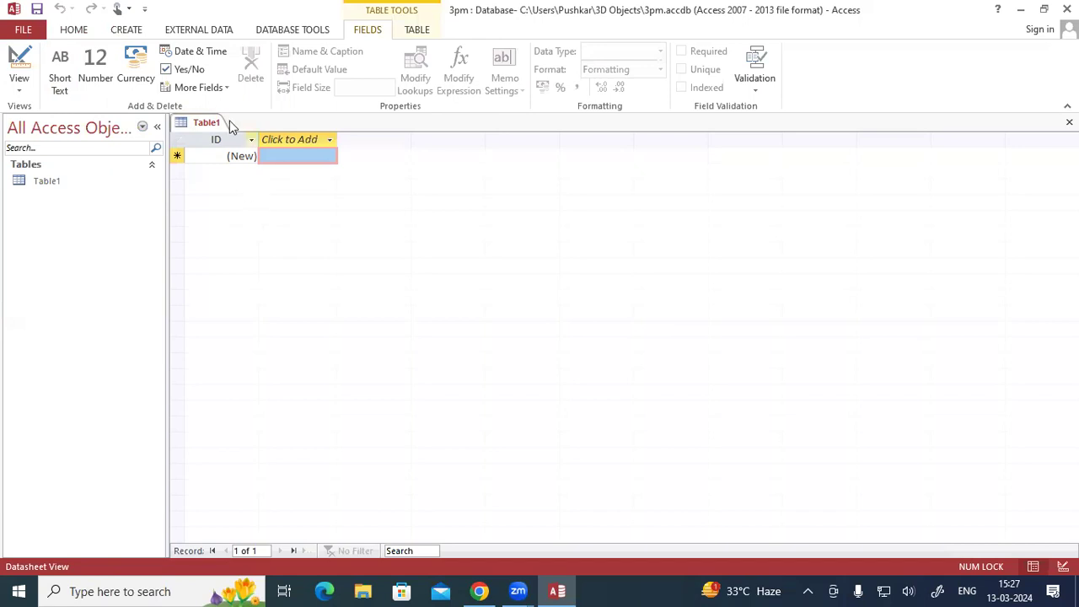
pyautogui.click(21, 90)
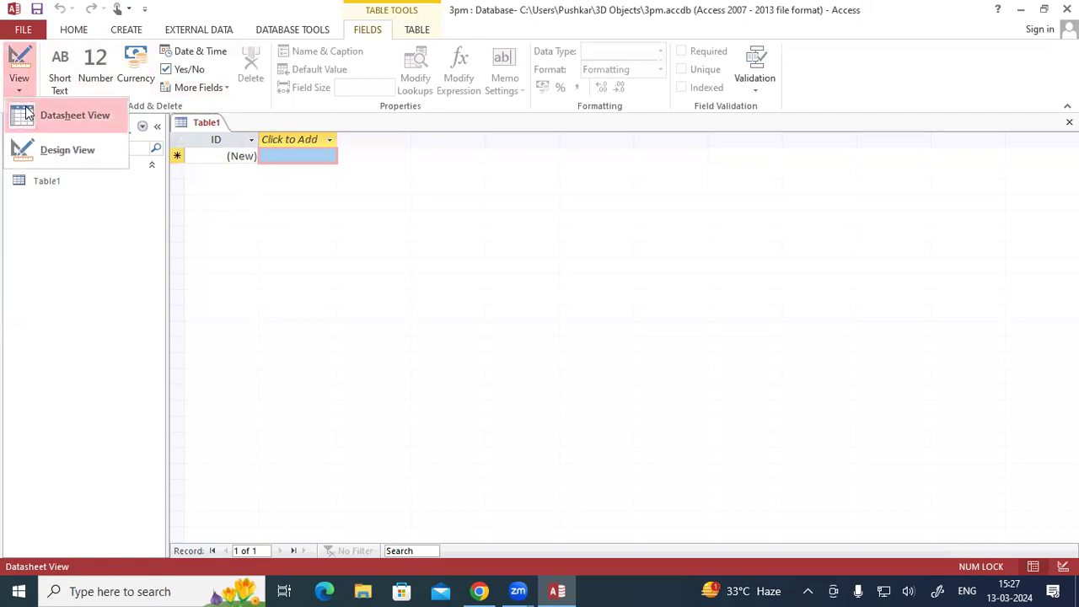
pyautogui.click(49, 154)
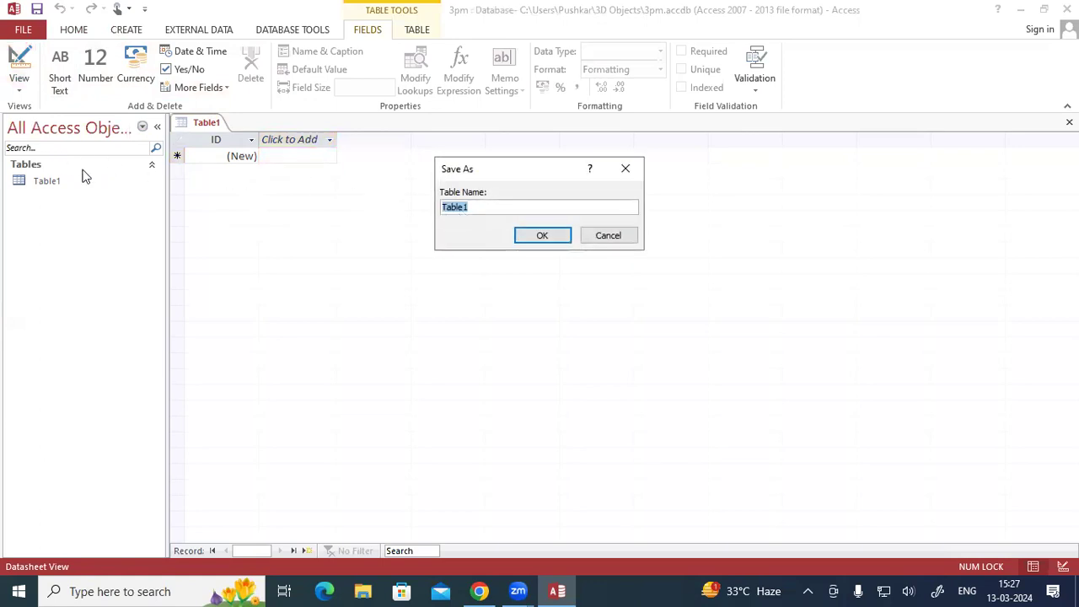
pyautogui.press('capslock')
pyautogui.write('STD LIST')
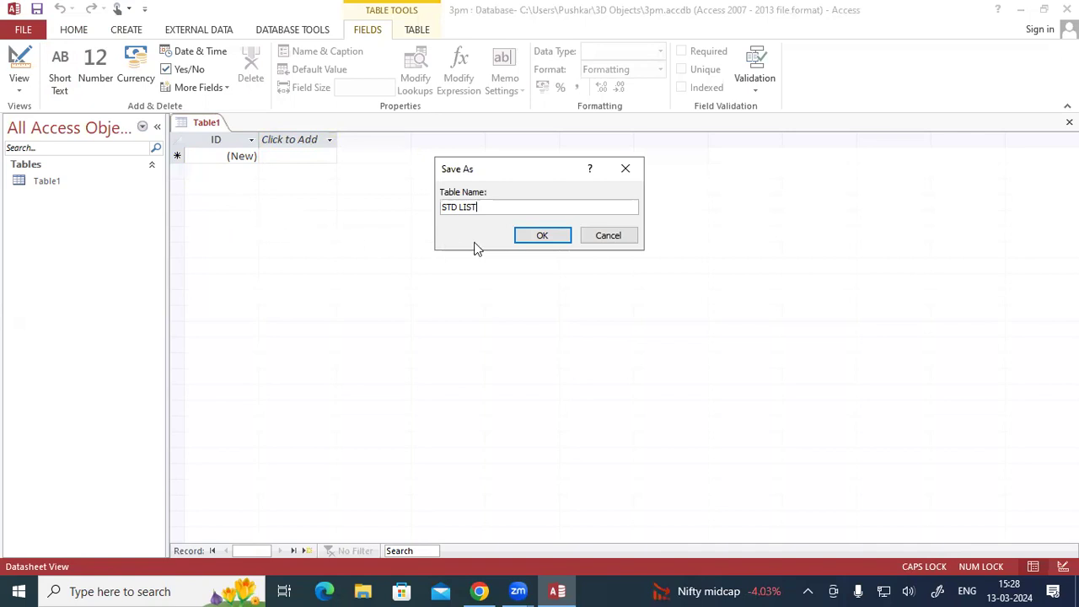
pyautogui.click(524, 236)
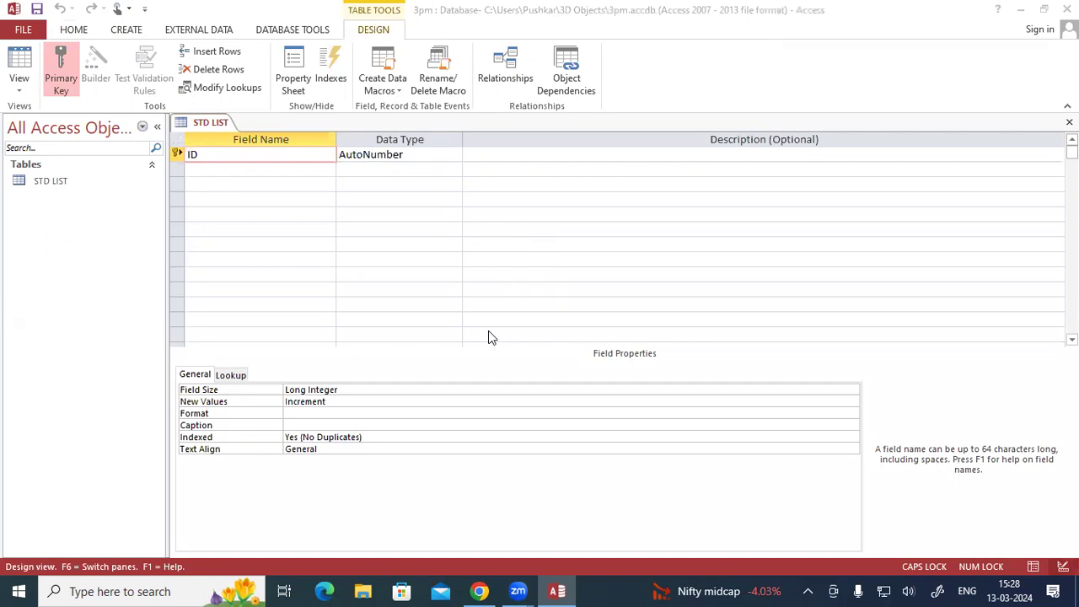
pyautogui.moveTo(267, 293); pyautogui.dragTo(269, 320)
pyautogui.moveTo(268, 292)
pyautogui.mouseDown()
pyautogui.moveTo(285, 314)
pyautogui.moveTo(312, 306)
pyautogui.moveTo(330, 316)
pyautogui.moveTo(519, 294)
pyautogui.mouseUp()
pyautogui.moveTo(273, 336)
pyautogui.mouseDown()
pyautogui.moveTo(275, 369)
pyautogui.moveTo(290, 330)
pyautogui.mouseUp()
pyautogui.moveTo(281, 351); pyautogui.dragTo(318, 354)
pyautogui.moveTo(384, 348); pyautogui.dragTo(504, 343)
pyautogui.moveTo(329, 275)
pyautogui.mouseDown()
pyautogui.moveTo(250, 292)
pyautogui.moveTo(280, 383)
pyautogui.moveTo(350, 323)
pyautogui.moveTo(307, 268)
pyautogui.mouseUp()
pyautogui.moveTo(246, 217)
pyautogui.mouseDown()
pyautogui.moveTo(245, 243)
pyautogui.moveTo(267, 215)
pyautogui.moveTo(263, 232)
pyautogui.mouseUp()
pyautogui.moveTo(276, 225)
pyautogui.mouseDown()
pyautogui.moveTo(276, 241)
pyautogui.moveTo(284, 226)
pyautogui.moveTo(315, 233)
pyautogui.mouseUp()
pyautogui.click(279, 218)
pyautogui.moveTo(325, 210); pyautogui.dragTo(323, 230)
pyautogui.moveTo(396, 266); pyautogui.dragTo(449, 248)
pyautogui.moveTo(394, 380); pyautogui.dragTo(446, 370)
pyautogui.moveTo(401, 215); pyautogui.dragTo(400, 236)
pyautogui.moveTo(386, 221)
pyautogui.mouseDown()
pyautogui.moveTo(403, 240)
pyautogui.moveTo(449, 236)
pyautogui.moveTo(461, 217)
pyautogui.mouseUp()
pyautogui.moveTo(462, 217); pyautogui.dragTo(494, 229)
pyautogui.moveTo(483, 221); pyautogui.dragTo(502, 219)
pyautogui.moveTo(506, 216)
pyautogui.mouseDown()
pyautogui.moveTo(510, 252)
pyautogui.moveTo(530, 248)
pyautogui.mouseUp()
pyautogui.moveTo(528, 221); pyautogui.dragTo(562, 224)
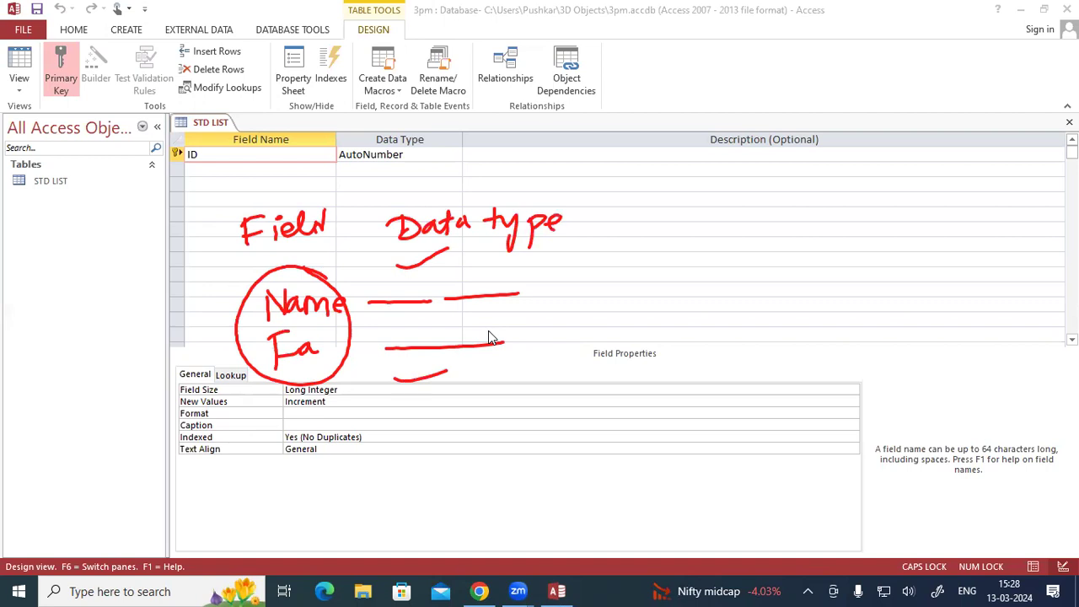
pyautogui.moveTo(211, 227); pyautogui.dragTo(251, 249)
pyautogui.click(101, 394)
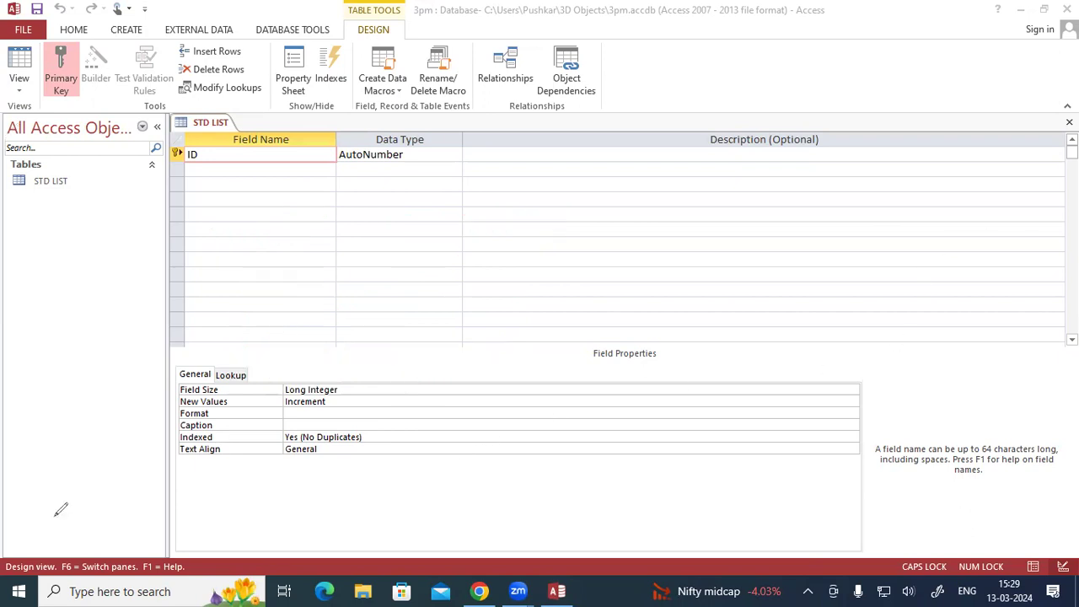
# - Remove the primary key from the ID field and assign it to the same field again
pyautogui.rightClick(175, 154)
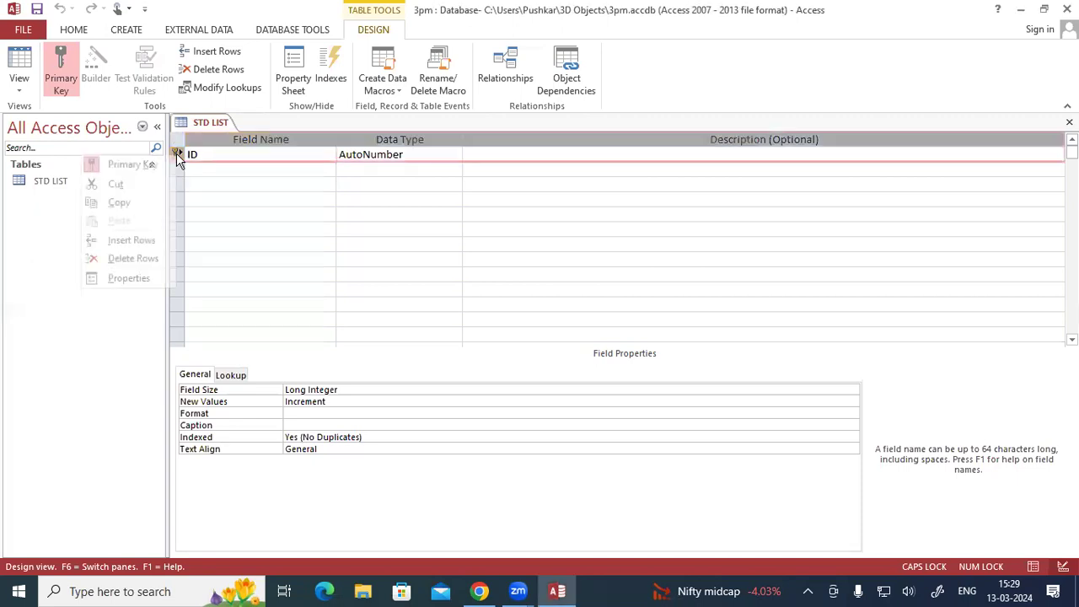
pyautogui.click(124, 164)
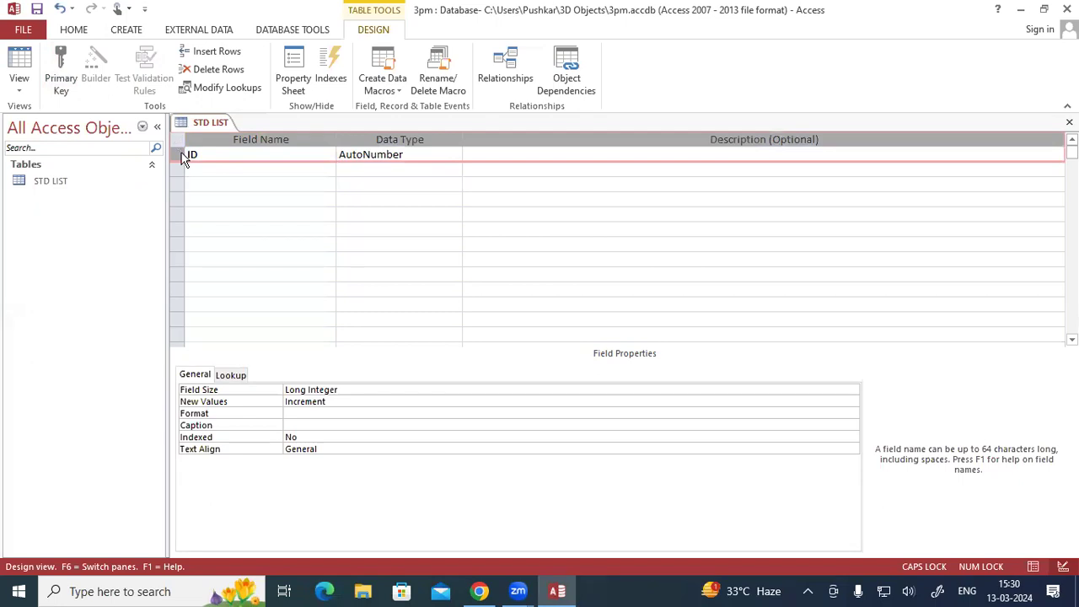
pyautogui.rightClick(182, 155)
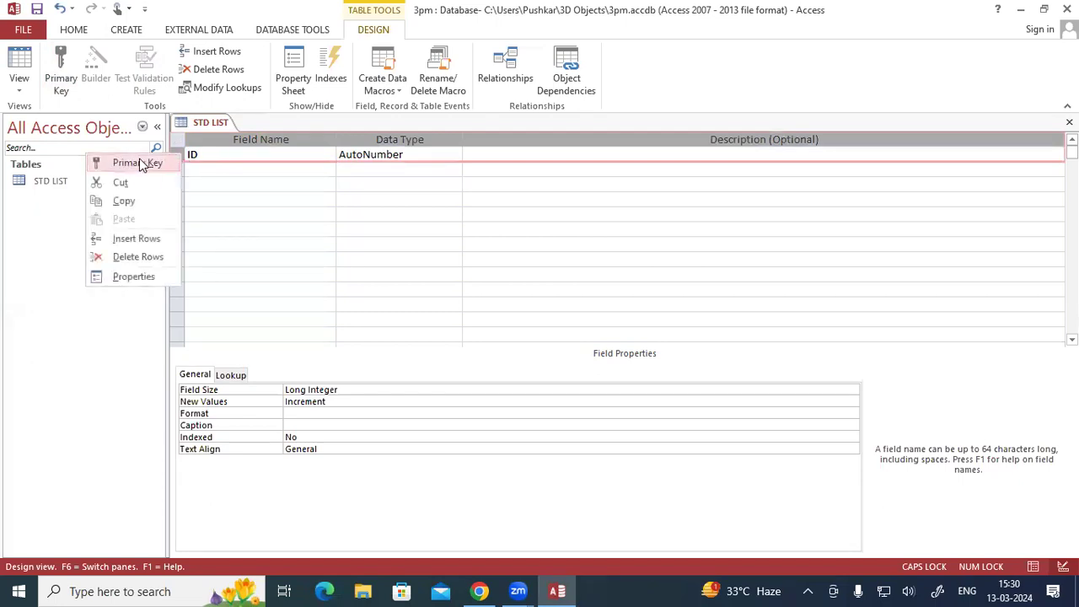
pyautogui.click(140, 164)
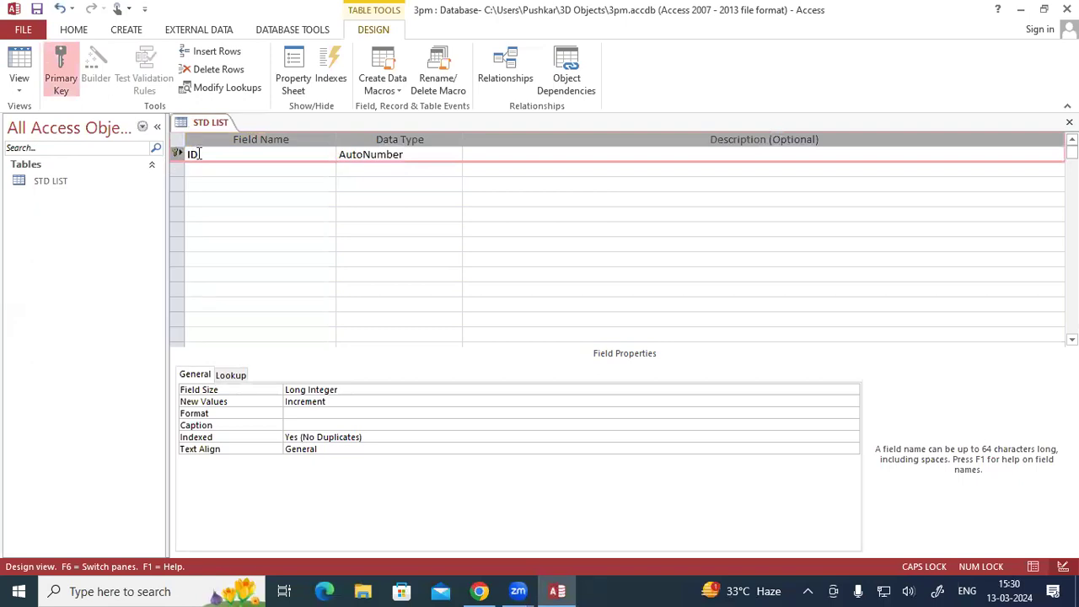
# - Rename the table's ID field as REG_NO
pyautogui.click(218, 155)
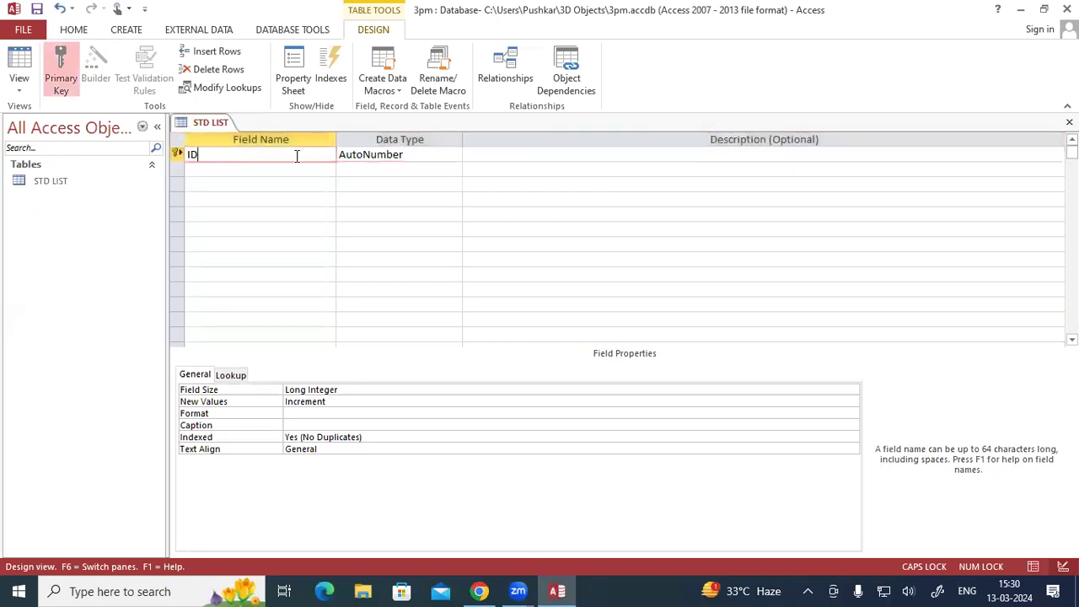
pyautogui.doubleClick(238, 155)
pyautogui.write('REG')
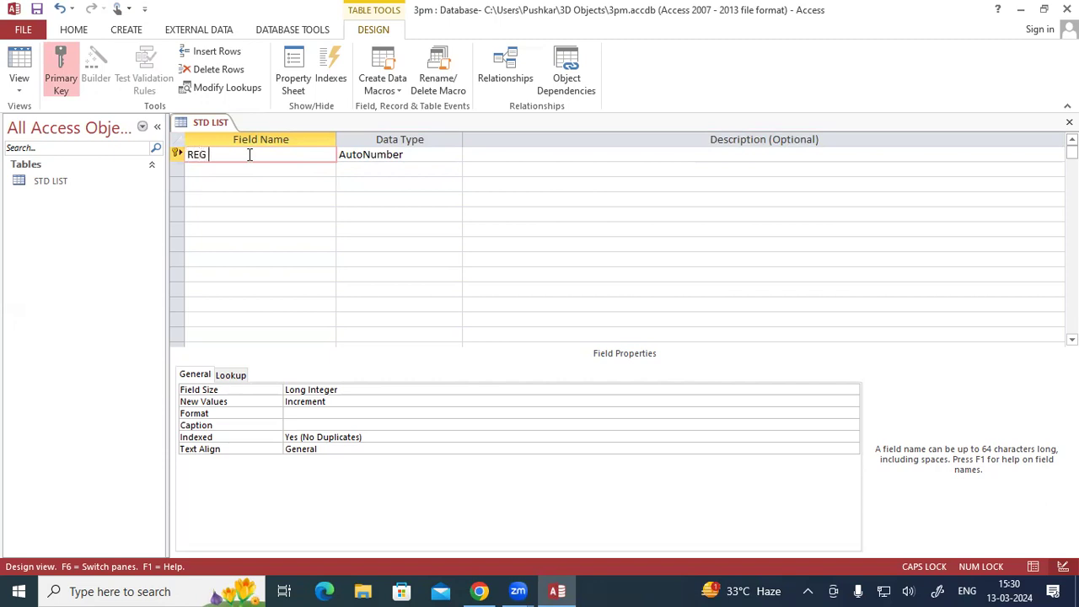
pyautogui.press('BackSpace')
pyautogui.write('_NO')
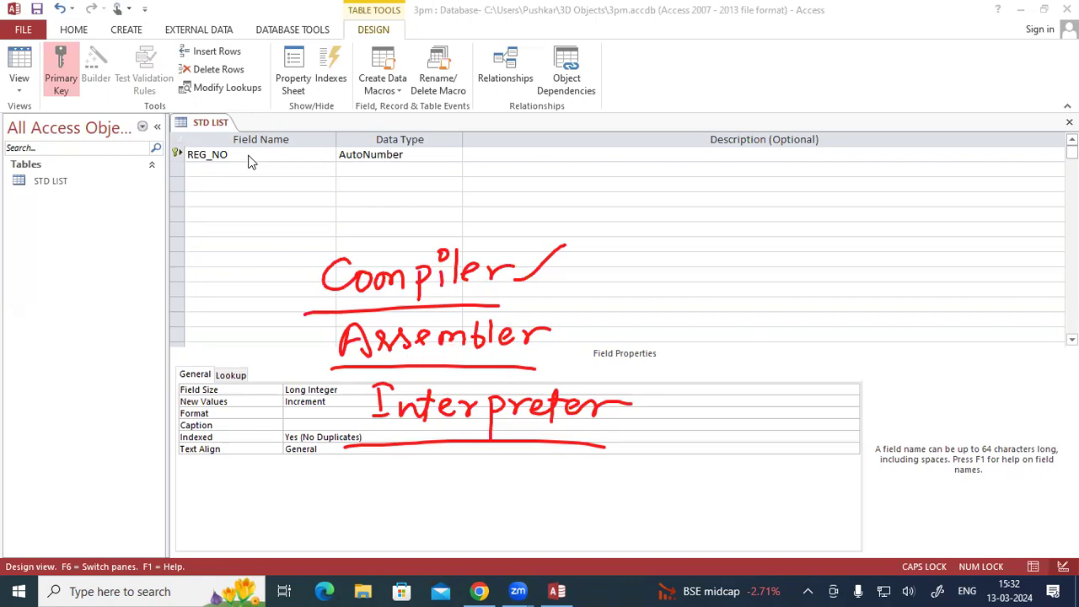
pyautogui.moveTo(896, 327)
pyautogui.mouseDown()
pyautogui.moveTo(899, 355)
pyautogui.moveTo(891, 326)
pyautogui.moveTo(927, 344)
pyautogui.mouseUp()
pyautogui.moveTo(935, 305)
pyautogui.mouseDown()
pyautogui.moveTo(926, 321)
pyautogui.moveTo(961, 342)
pyautogui.mouseUp()
pyautogui.moveTo(895, 366); pyautogui.dragTo(961, 342)
pyautogui.moveTo(926, 375)
pyautogui.mouseDown()
pyautogui.moveTo(934, 399)
pyautogui.moveTo(935, 370)
pyautogui.moveTo(923, 386)
pyautogui.mouseUp()
pyautogui.moveTo(957, 367)
pyautogui.mouseDown()
pyautogui.moveTo(971, 394)
pyautogui.moveTo(985, 389)
pyautogui.moveTo(1021, 342)
pyautogui.moveTo(1007, 394)
pyautogui.moveTo(963, 414)
pyautogui.mouseUp()
pyautogui.moveTo(963, 318); pyautogui.dragTo(986, 285)
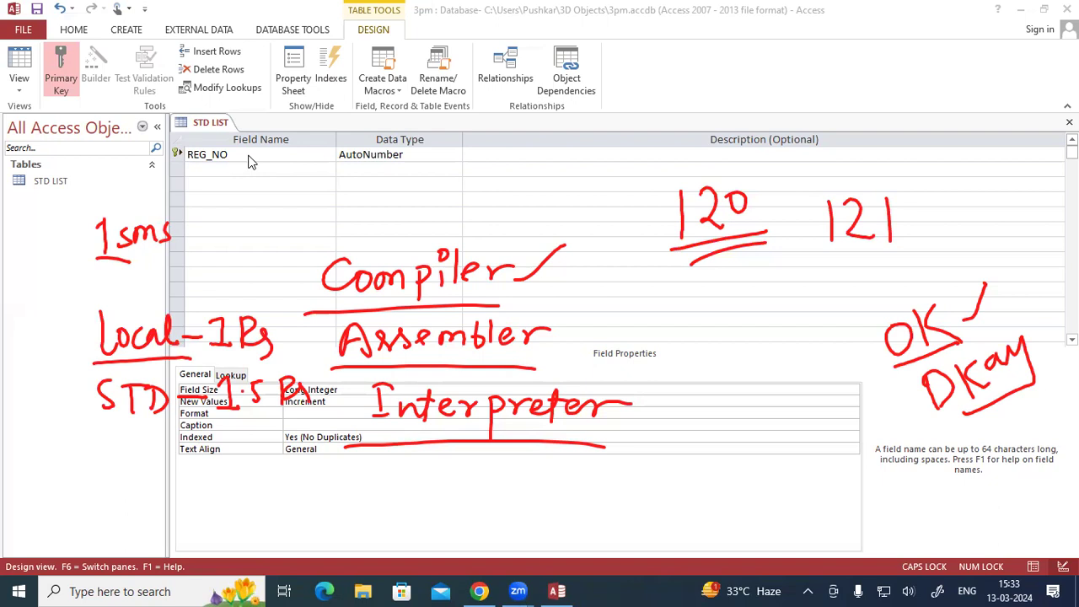
pyautogui.moveTo(557, 154)
pyautogui.mouseDown()
pyautogui.moveTo(562, 176)
pyautogui.moveTo(579, 174)
pyautogui.mouseUp()
pyautogui.moveTo(662, 318)
pyautogui.mouseDown()
pyautogui.moveTo(671, 350)
pyautogui.moveTo(705, 342)
pyautogui.moveTo(696, 349)
pyautogui.mouseUp()
pyautogui.click(691, 337)
pyautogui.moveTo(698, 314); pyautogui.dragTo(716, 307)
pyautogui.moveTo(723, 364)
pyautogui.mouseDown()
pyautogui.moveTo(735, 381)
pyautogui.moveTo(723, 416)
pyautogui.moveTo(739, 369)
pyautogui.mouseUp()
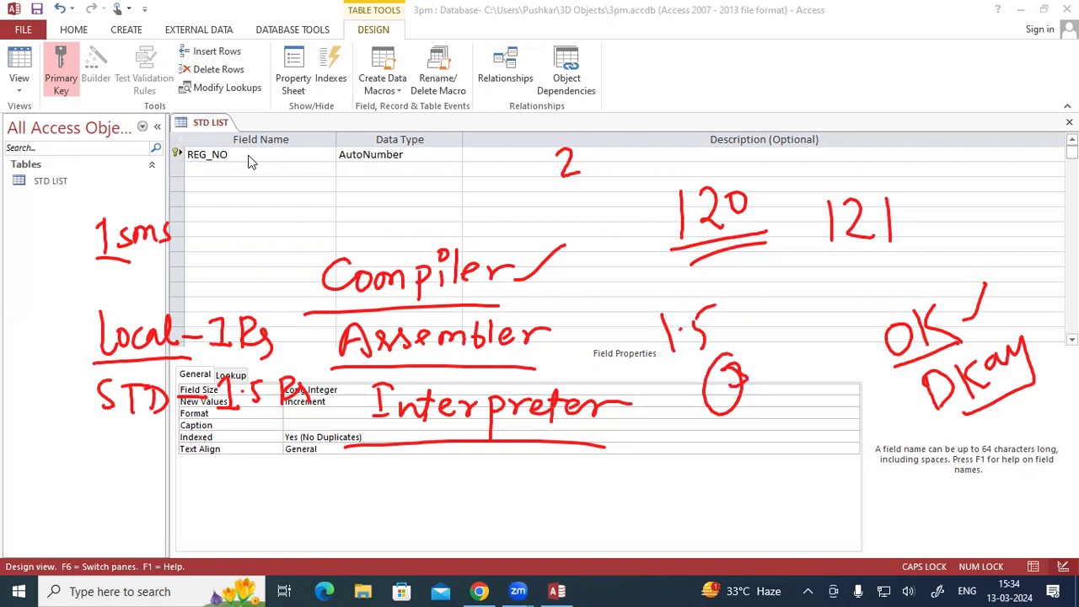
pyautogui.moveTo(788, 307); pyautogui.dragTo(792, 338)
pyautogui.moveTo(804, 309)
pyautogui.mouseDown()
pyautogui.moveTo(804, 325)
pyautogui.moveTo(803, 309)
pyautogui.mouseUp()
pyautogui.moveTo(863, 266); pyautogui.dragTo(865, 292)
pyautogui.moveTo(873, 263); pyautogui.dragTo(892, 278)
pyautogui.moveTo(898, 256); pyautogui.dragTo(912, 272)
pyautogui.moveTo(866, 298); pyautogui.dragTo(909, 283)
pyautogui.moveTo(951, 229)
pyautogui.mouseDown()
pyautogui.moveTo(948, 255)
pyautogui.moveTo(966, 253)
pyautogui.moveTo(1016, 196)
pyautogui.mouseUp()
pyautogui.moveTo(954, 254); pyautogui.dragTo(1027, 221)
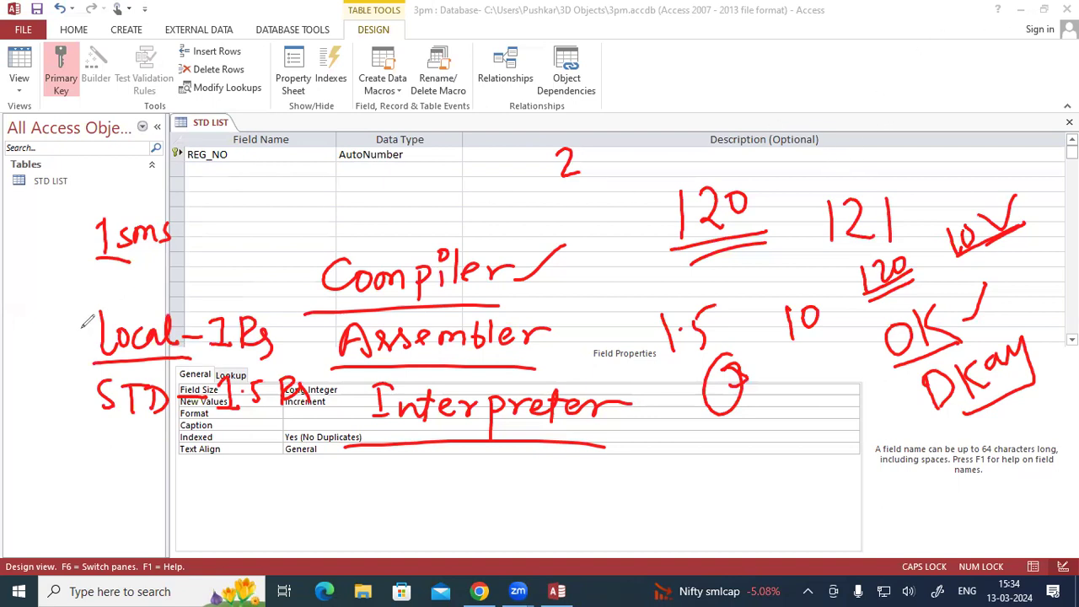
pyautogui.click(60, 385)
pyautogui.click(248, 286)
# - Set the data type of the REG_NO field to Number
pyautogui.click(248, 154)
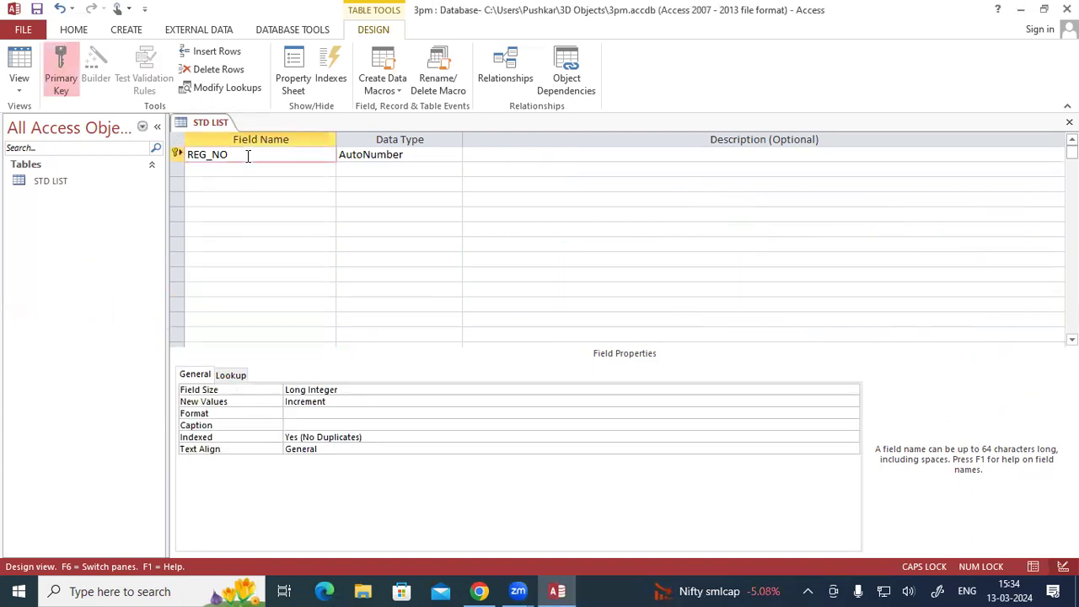
pyautogui.click(409, 154)
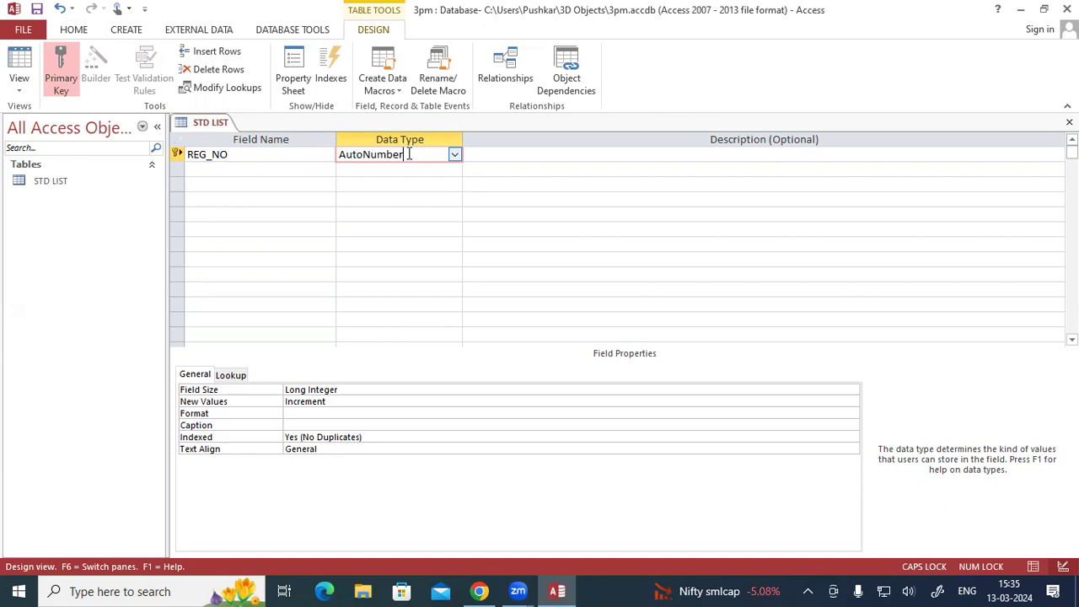
pyautogui.click(454, 154)
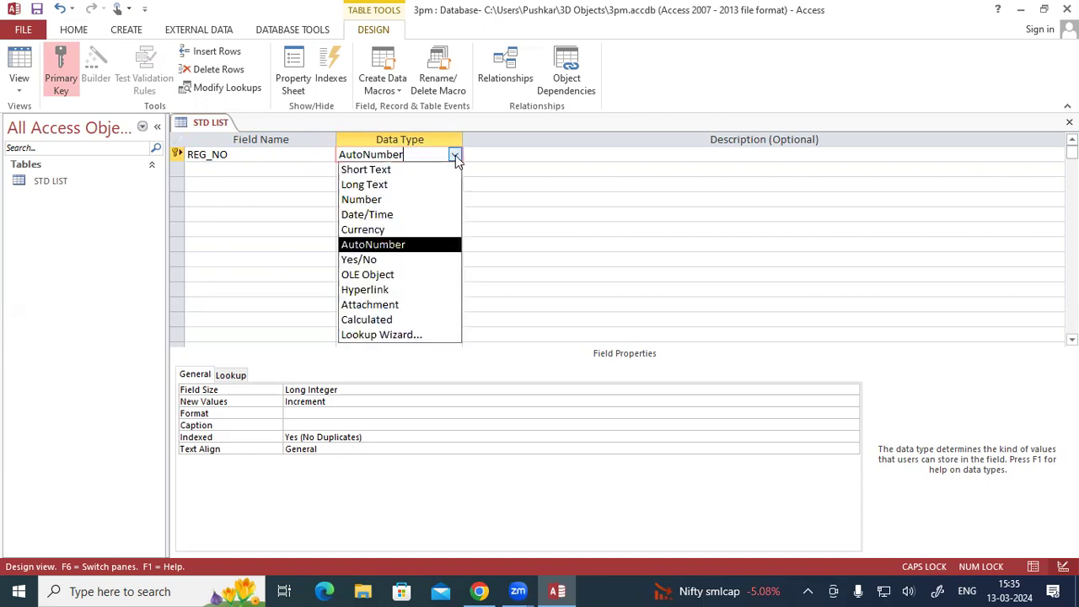
pyautogui.click(395, 199)
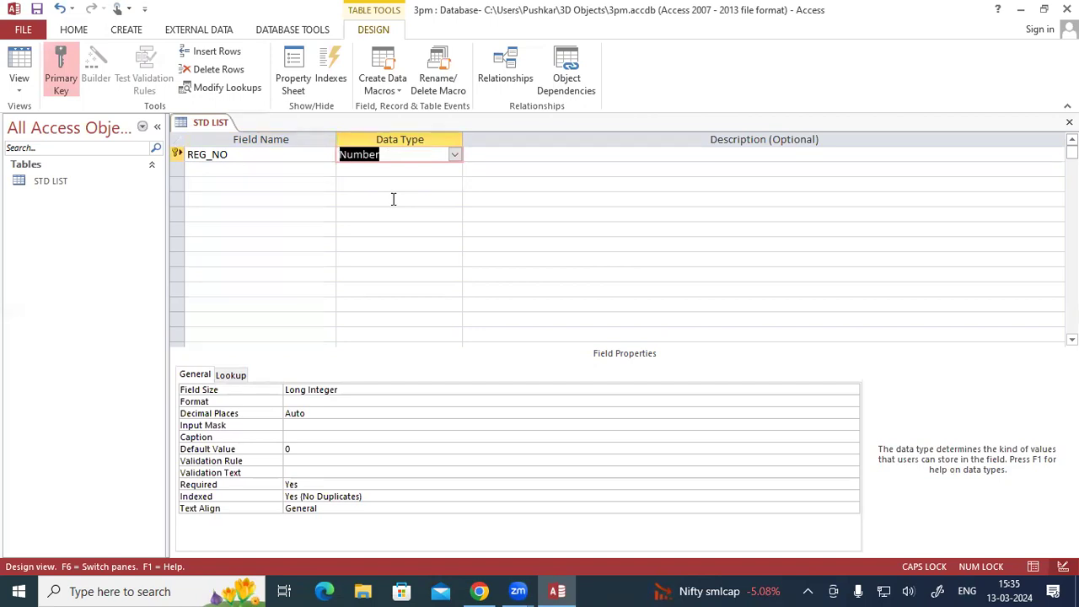
# - Rename the REG_NO field as ID and set its data type to AutoNumber
pyautogui.click(256, 167)
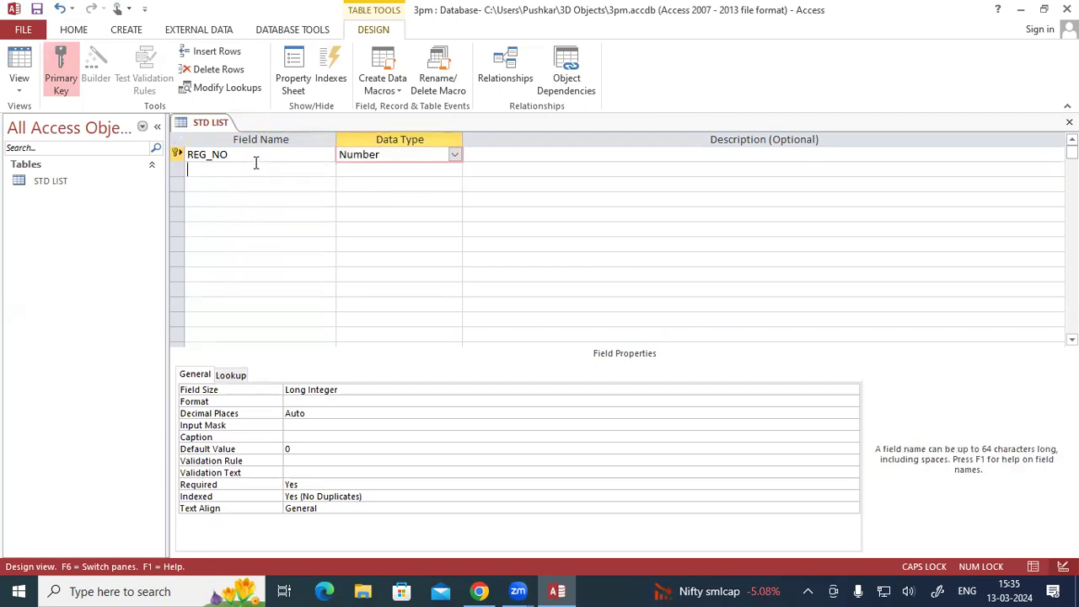
pyautogui.moveTo(239, 156); pyautogui.dragTo(180, 151)
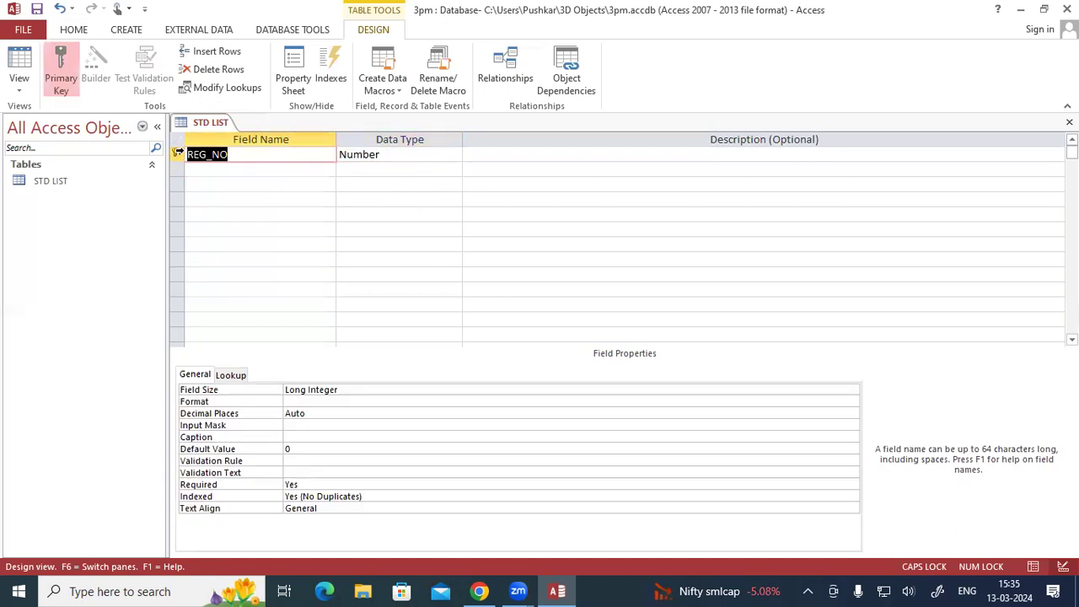
pyautogui.press('BackSpace')
pyautogui.write('ID')
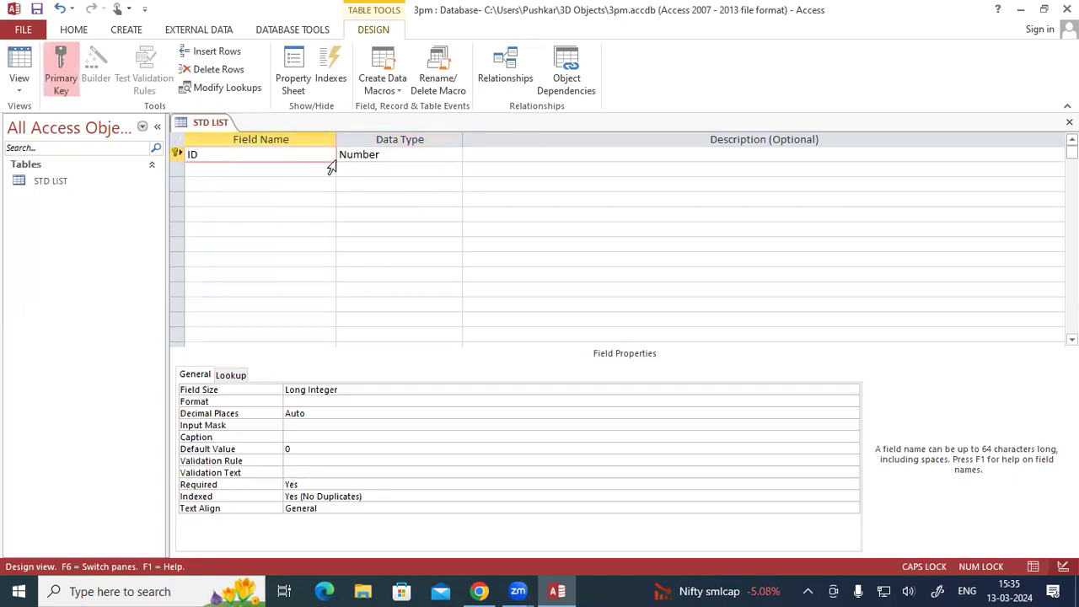
pyautogui.click(448, 152)
pyautogui.click(454, 155)
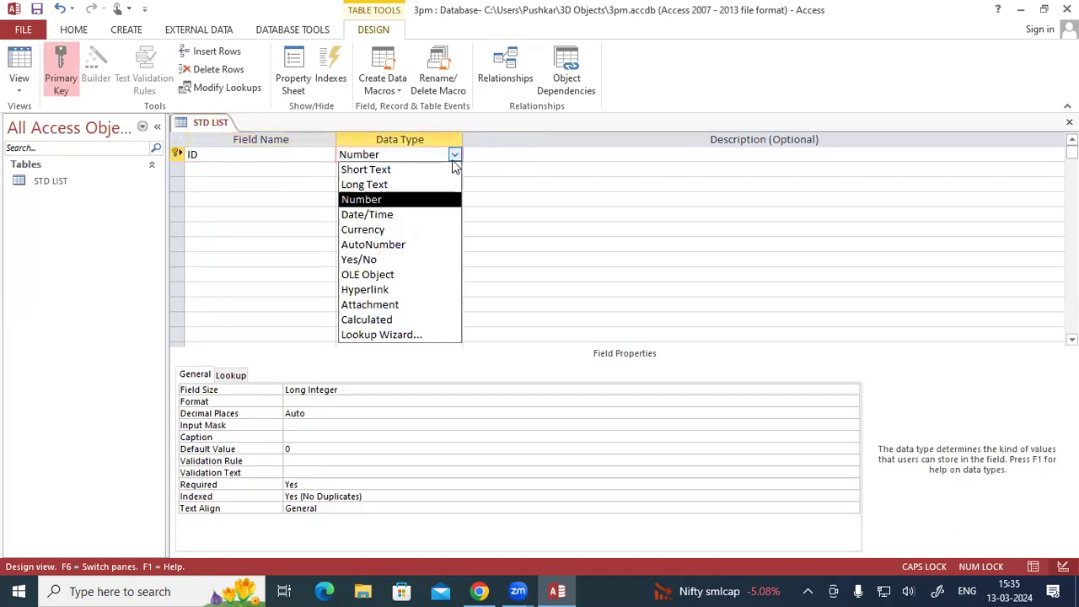
pyautogui.click(413, 244)
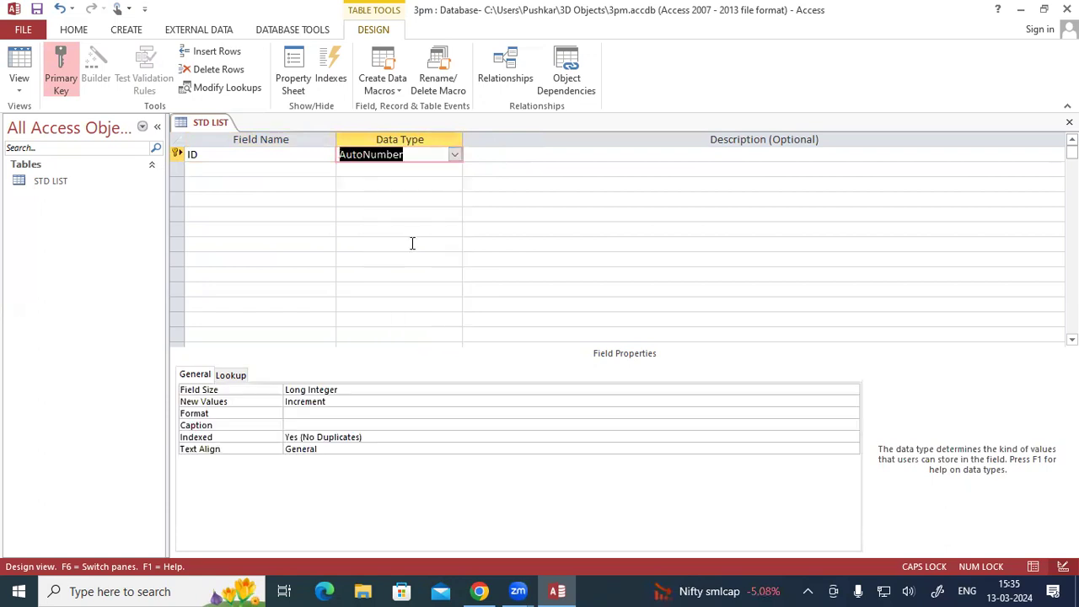
# - Add a STD_NAME field with the Short Text data type below the ID field
pyautogui.click(270, 173)
pyautogui.write('STD')
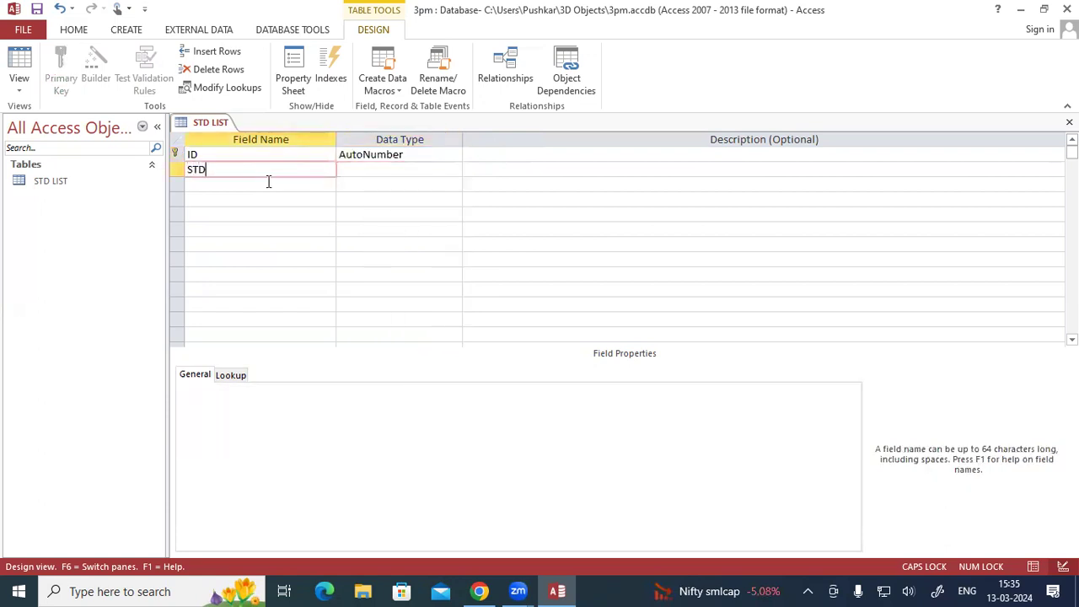
pyautogui.write('_NAME')
pyautogui.press('Tab')
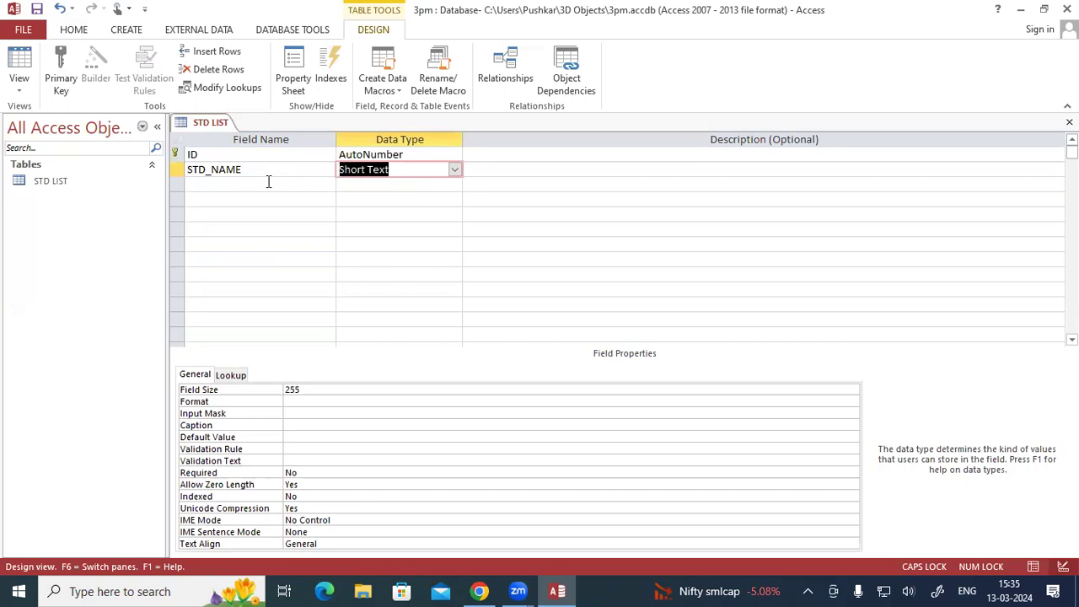
pyautogui.press('Tab')
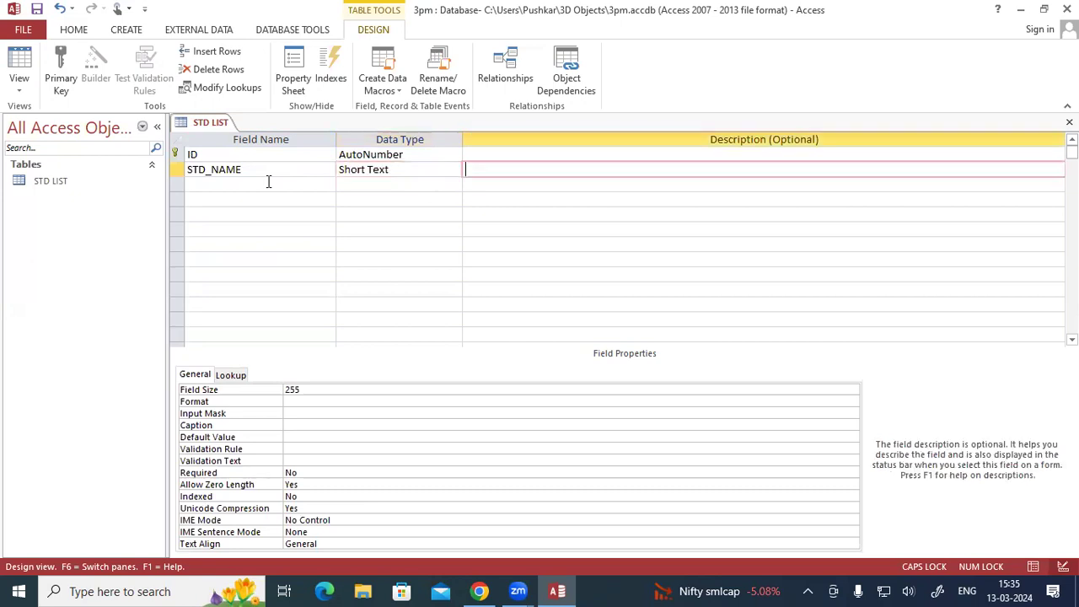
pyautogui.press('Tab')
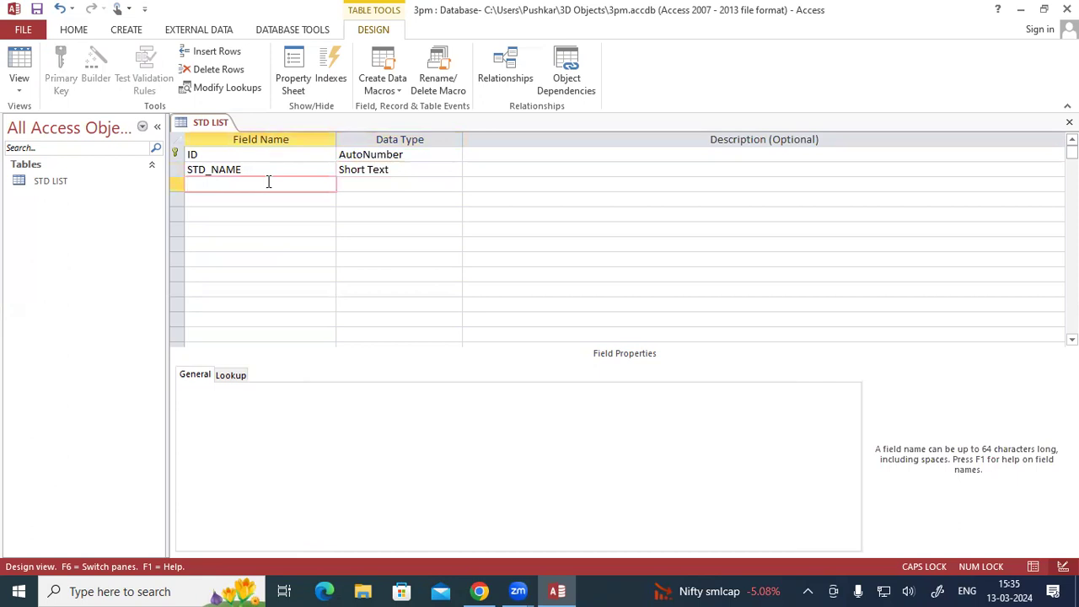
# - Add a COURSE field with the Short Text data type below STD_NAME
pyautogui.write('COURSE')
pyautogui.press('Tab')
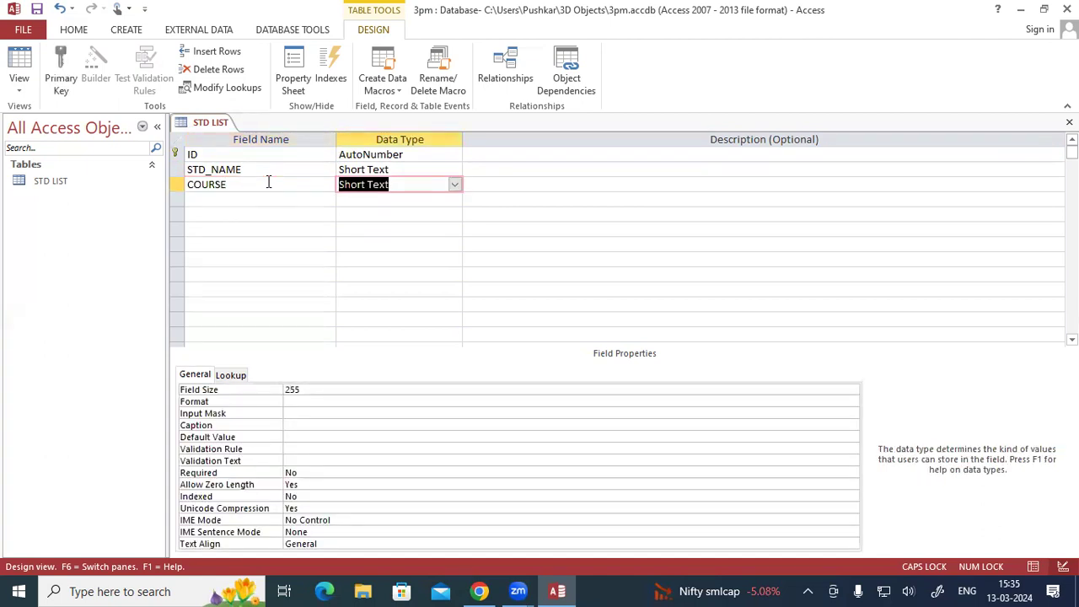
pyautogui.press('Tab')
pyautogui.press('Tab')
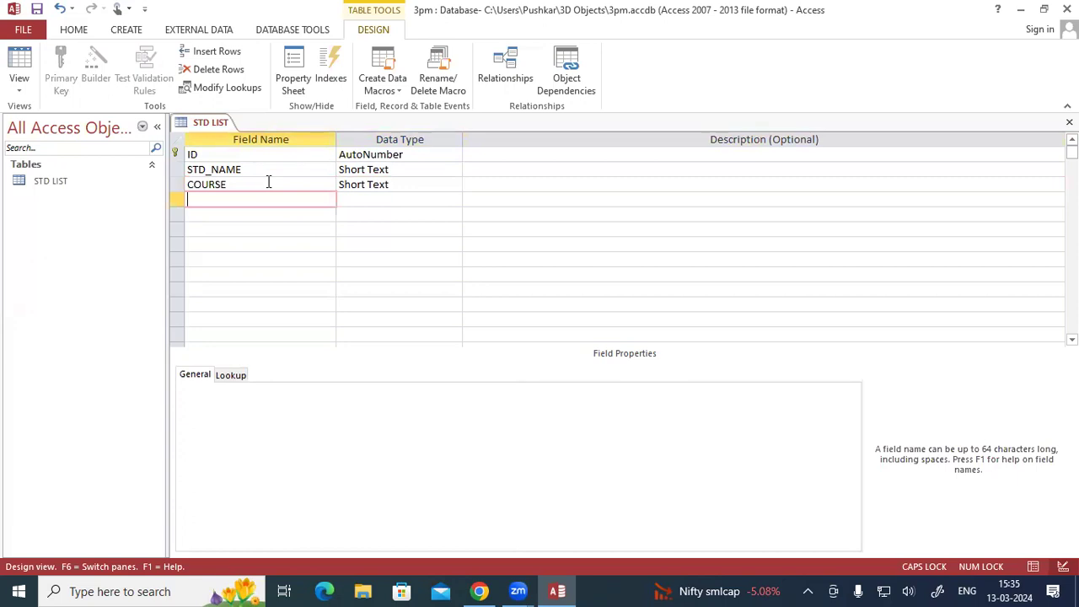
# - Add a FEE field below COURSE and set its data type to Number
pyautogui.write('FEE')
pyautogui.press('Tab')
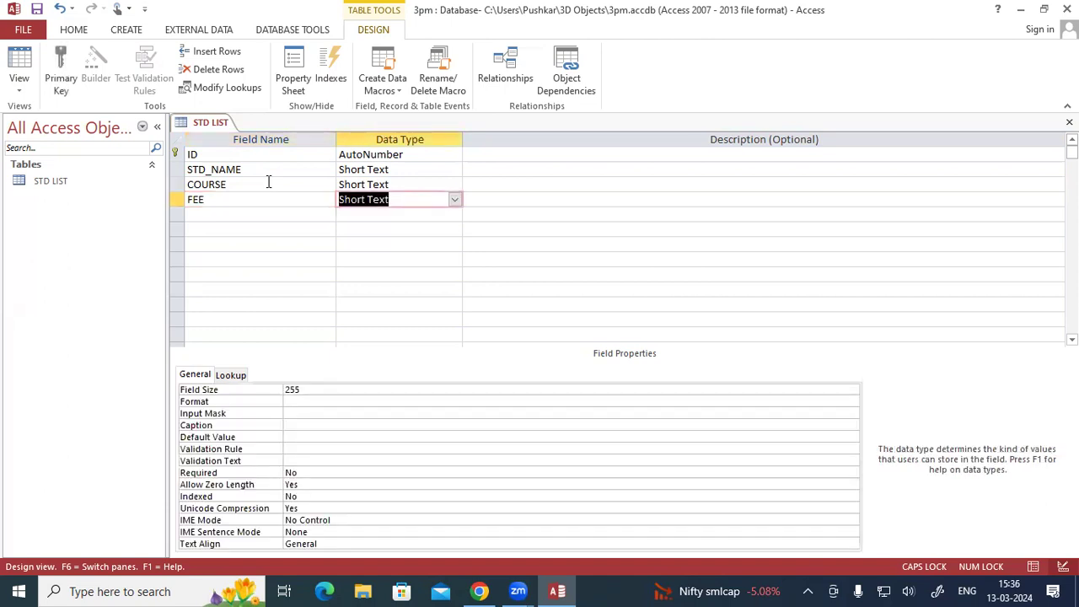
pyautogui.write('N')
pyautogui.press('Tab')
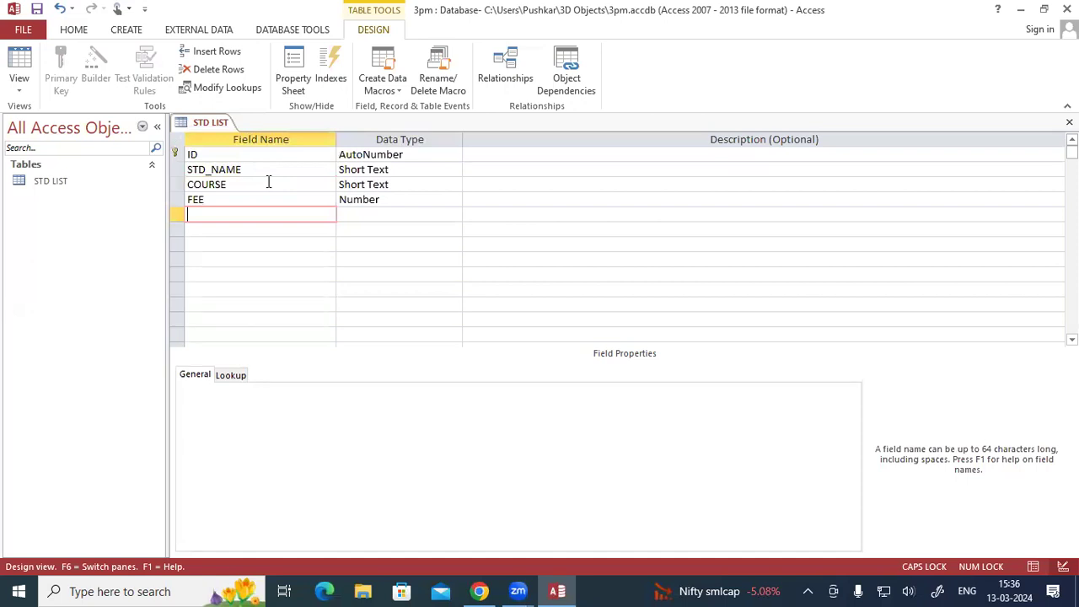
# - Add an ADDRESS field with the Short Text data type below FEE
pyautogui.write('ADDRESS')
pyautogui.press('Tab')
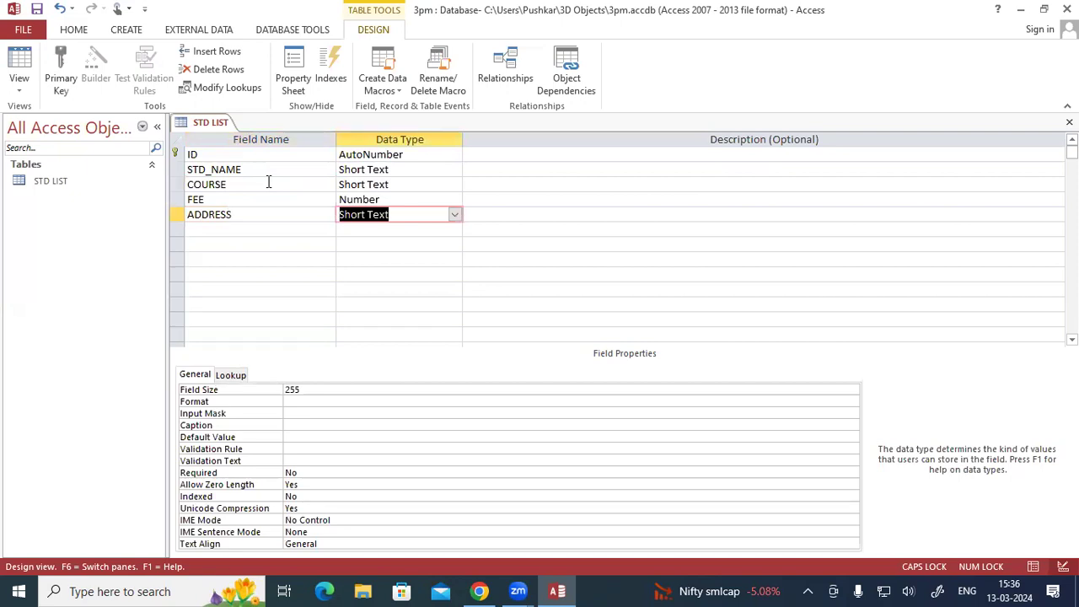
pyautogui.press('Tab')
pyautogui.press('Tab')
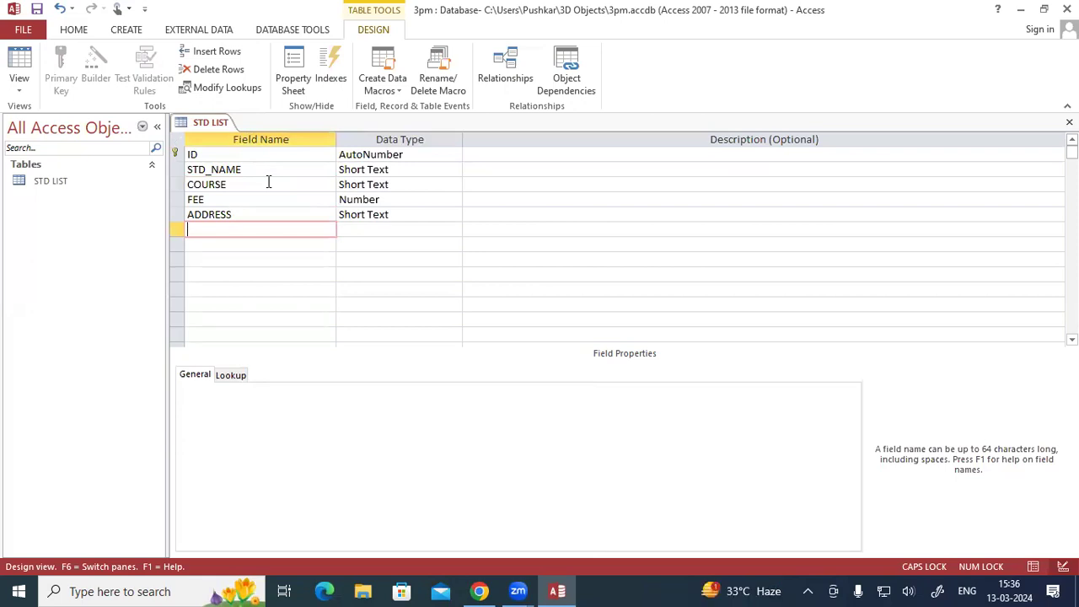
# - Add a MOB field below ADDRESS and set its data type to Number
pyautogui.write('MOB')
pyautogui.press('Tab')
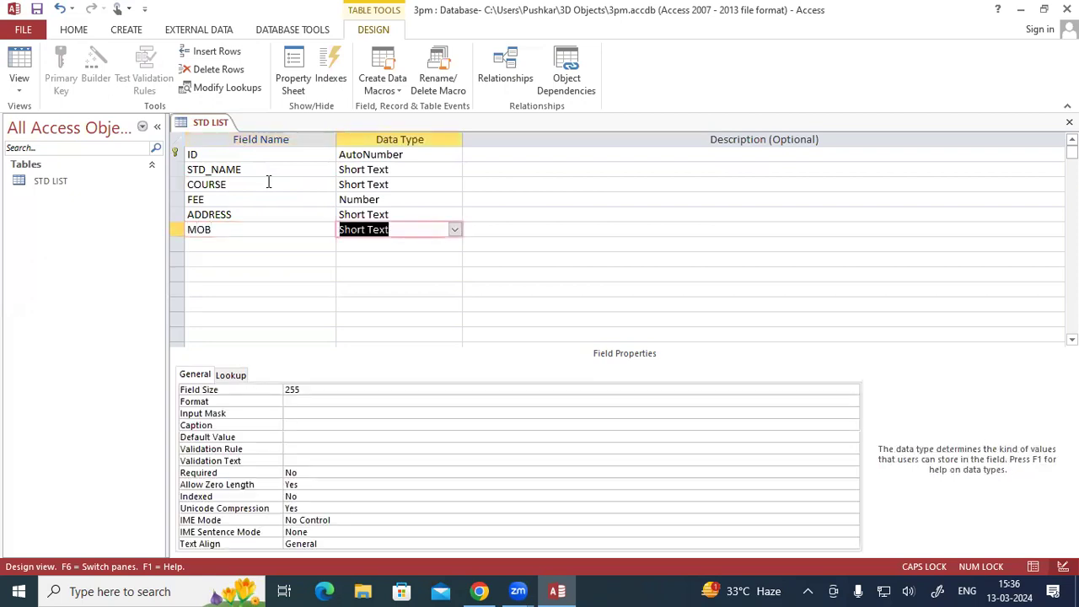
pyautogui.write('Number')
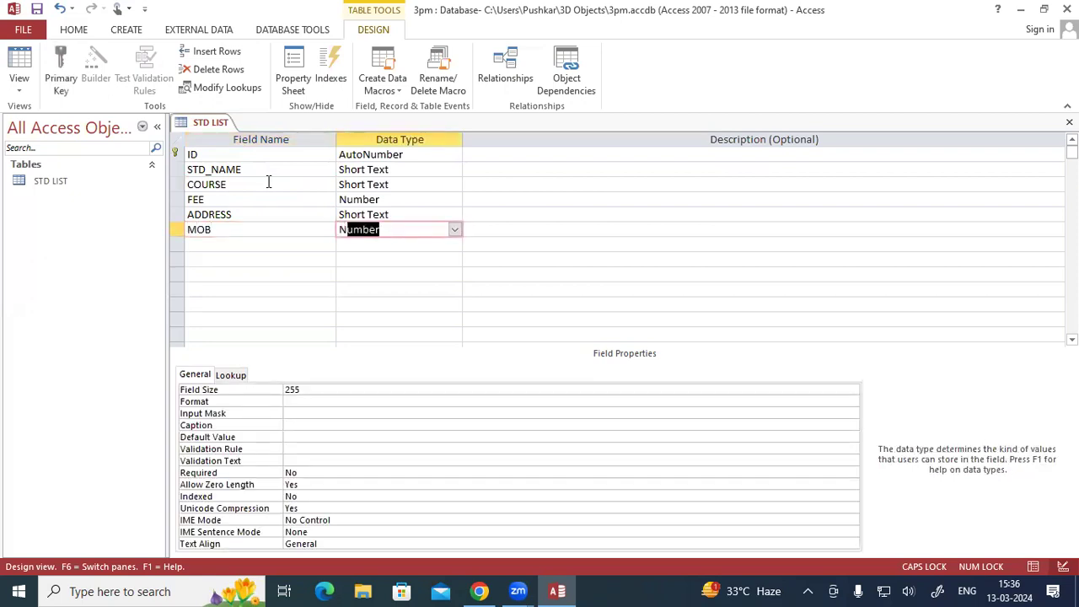
pyautogui.press('Tab')
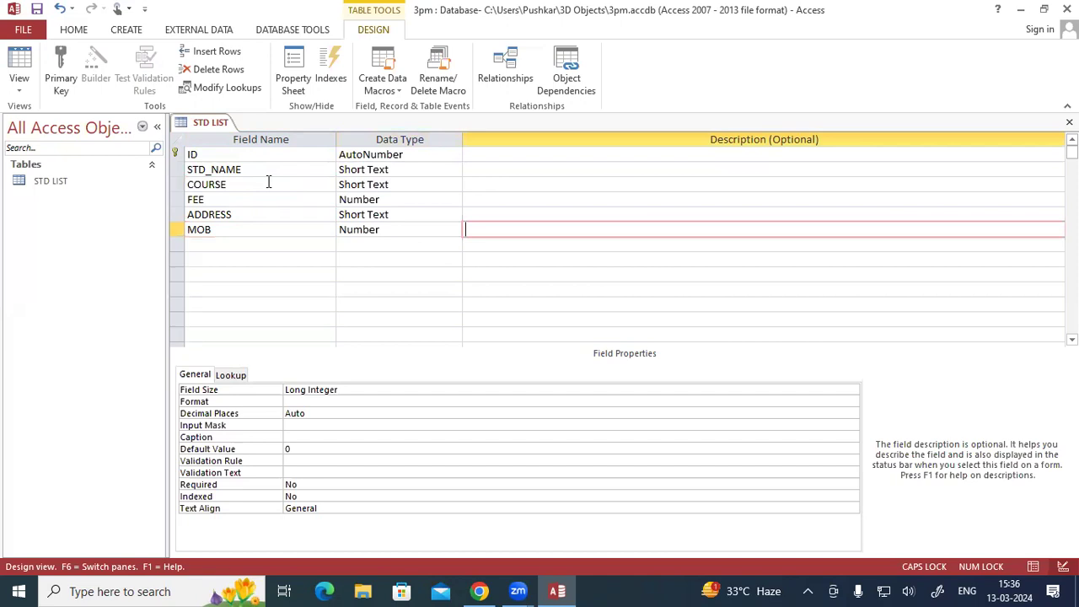
pyautogui.press('Tab')
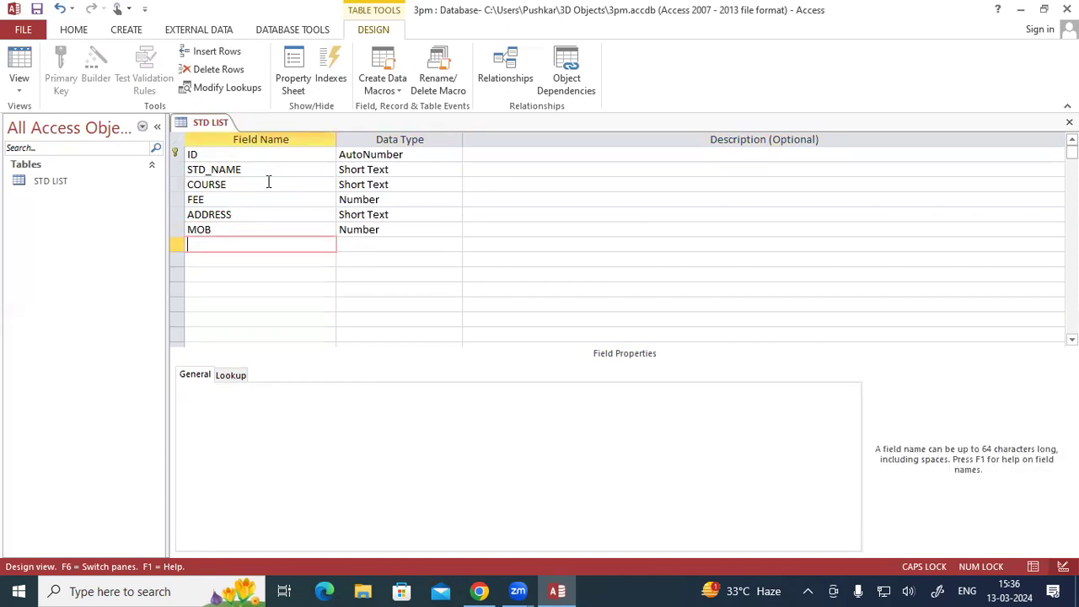
# - Save the STD LIST table design and switch the table to Datasheet View
pyautogui.rightClick(222, 125)
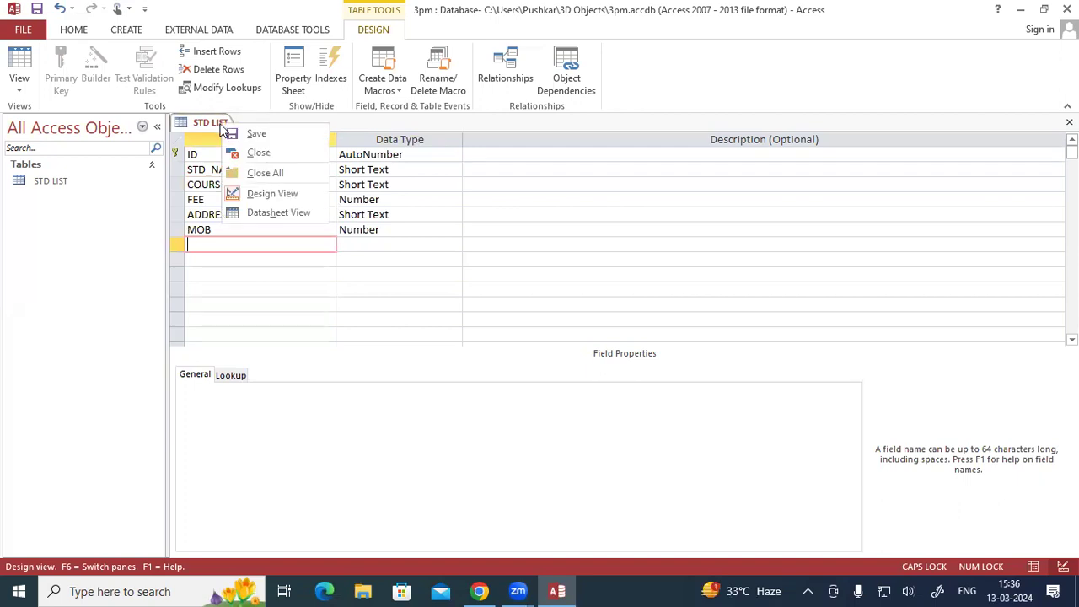
pyautogui.click(229, 133)
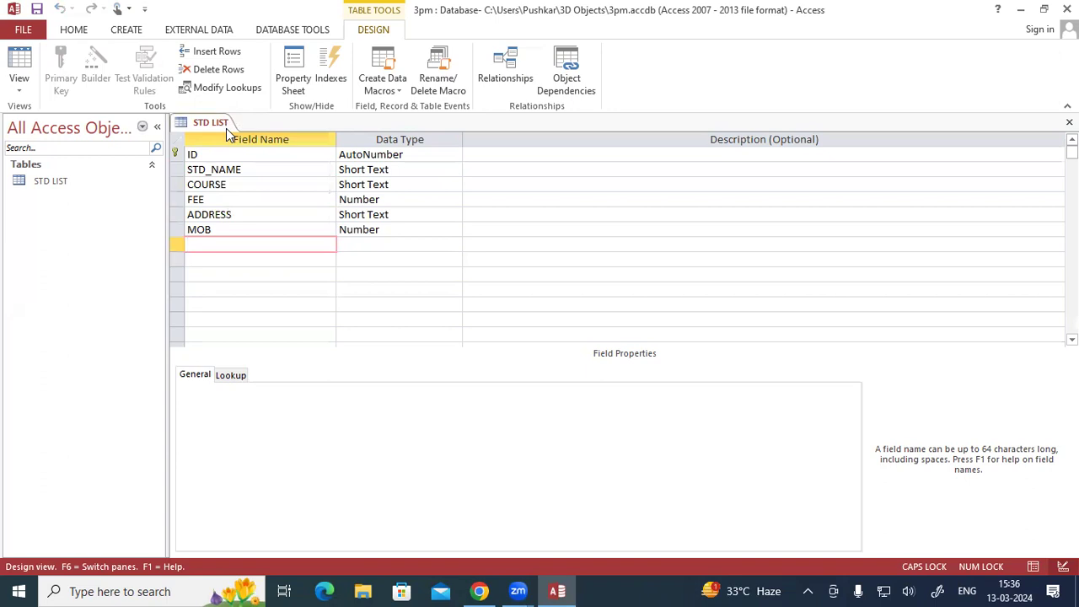
pyautogui.click(25, 90)
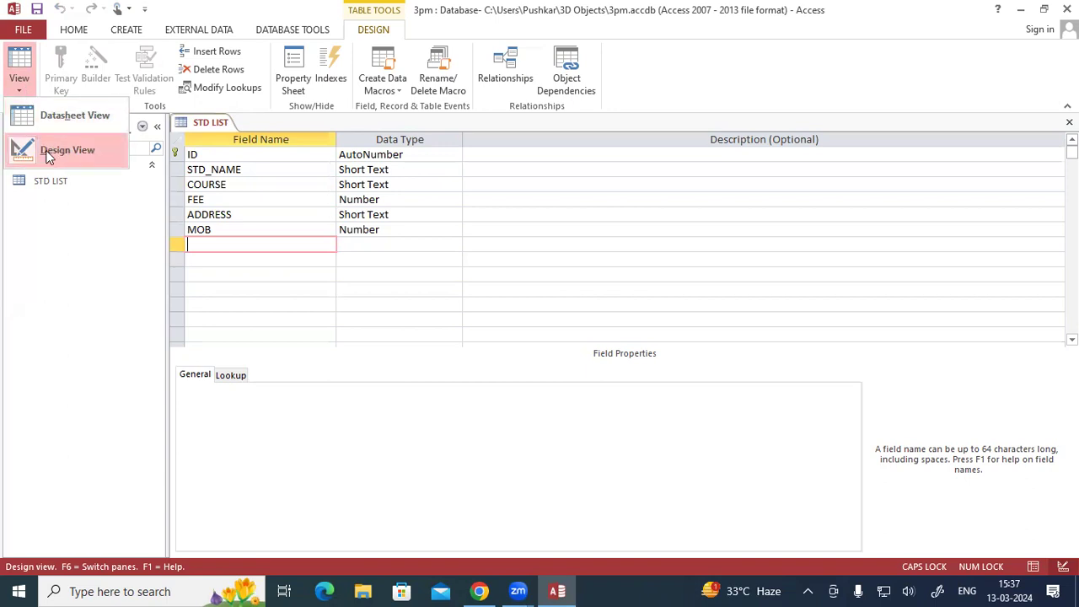
pyautogui.click(48, 127)
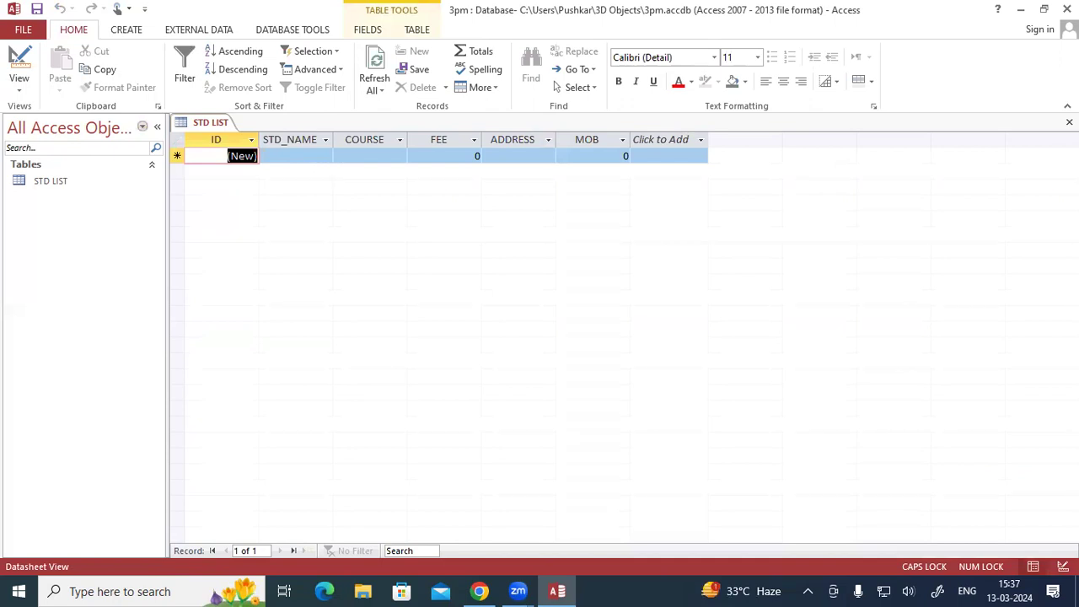
# - Fill in the first record with the student's name, course ADCA, fee 15000 and the student's address
pyautogui.click(295, 156)
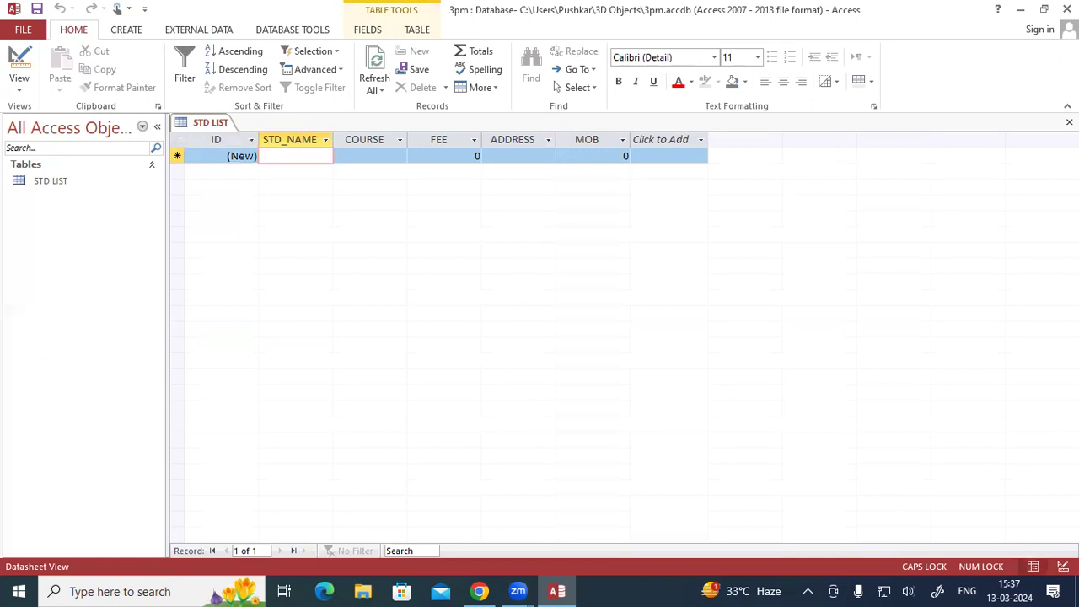
pyautogui.write('SUMIT')
pyautogui.press('Tab')
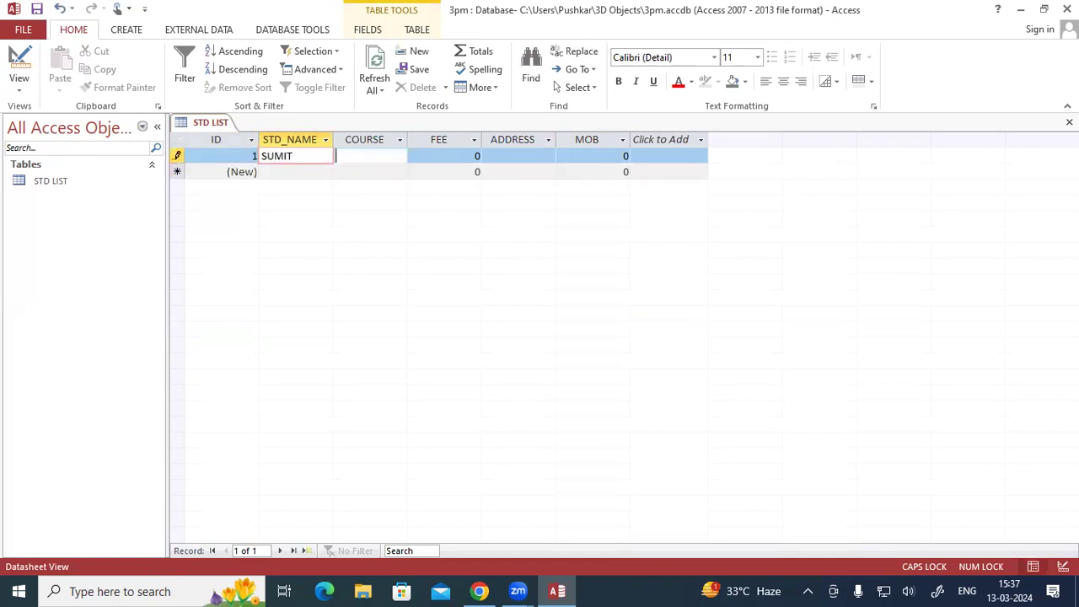
pyautogui.write('ADCA')
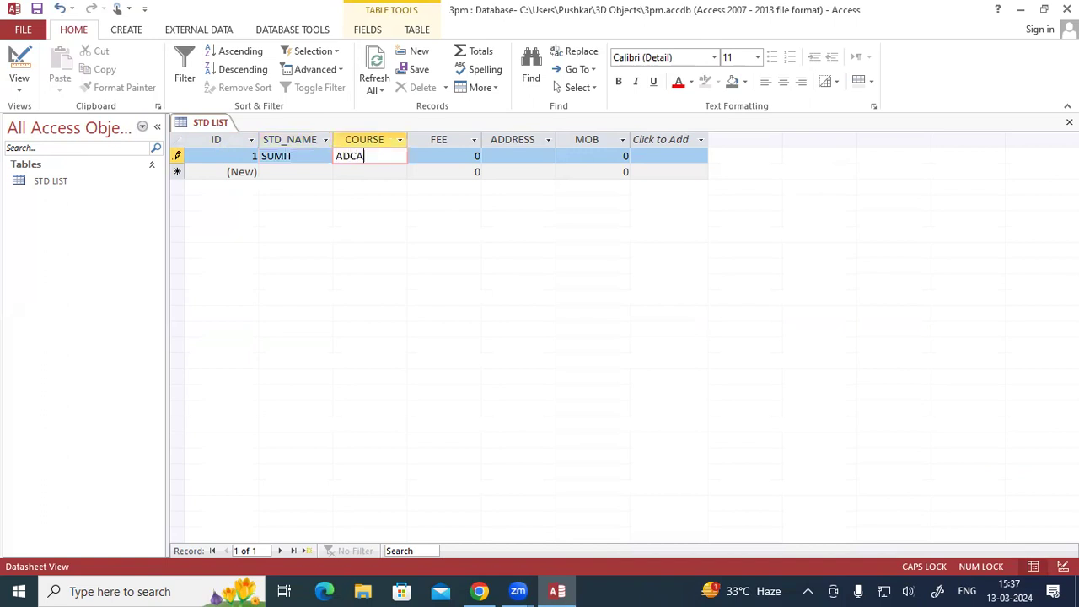
pyautogui.press('Tab')
pyautogui.write('15000')
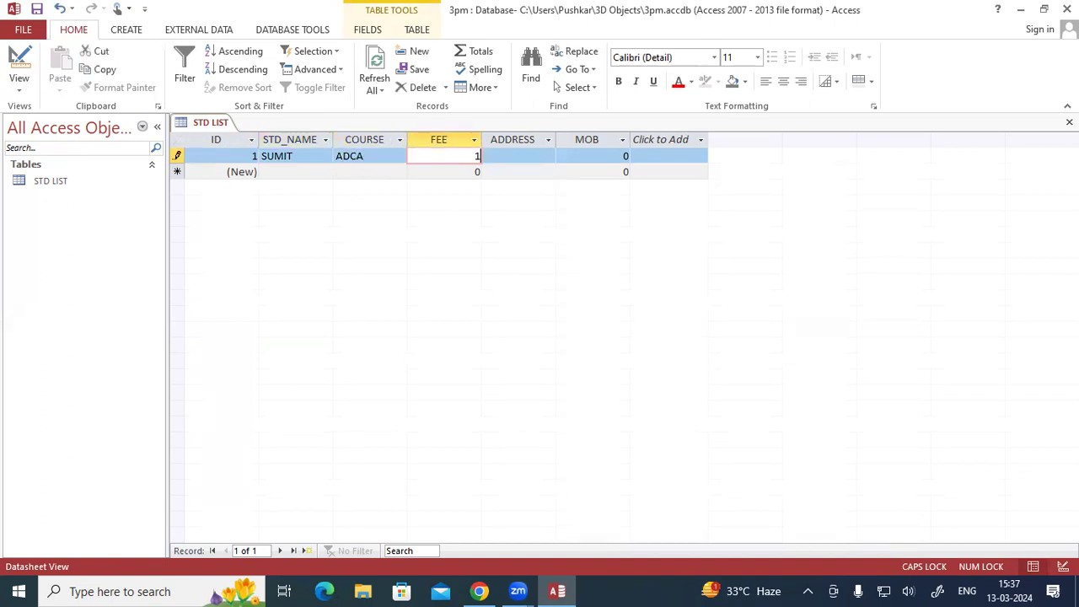
pyautogui.press('Tab')
pyautogui.write('PDR')
pyautogui.press('Tab')
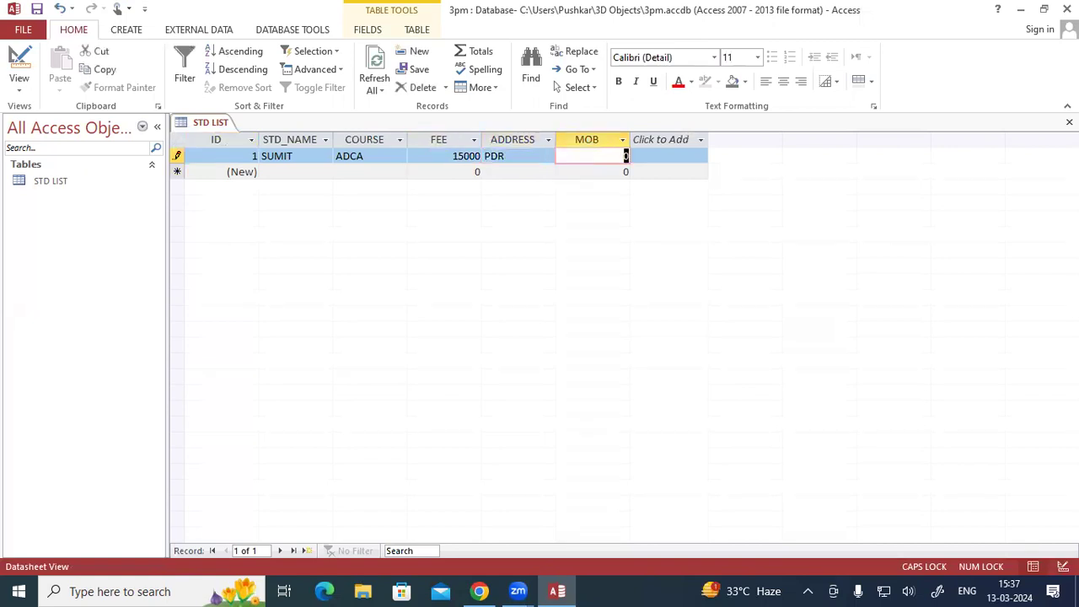
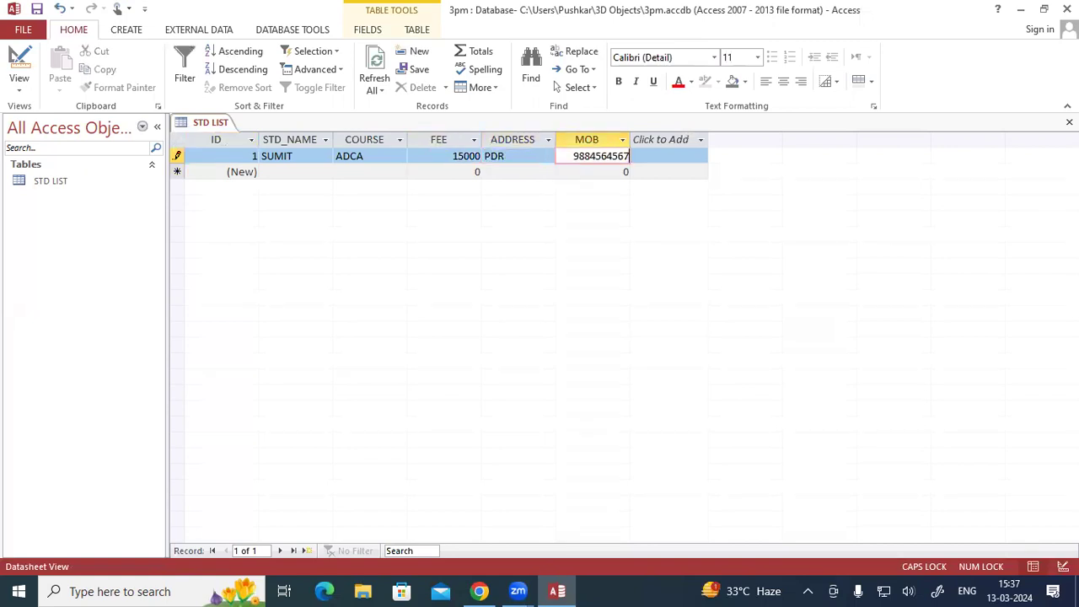
# - Try to enter the student's mobile number in the first record's MOB field
pyautogui.press('Tab')
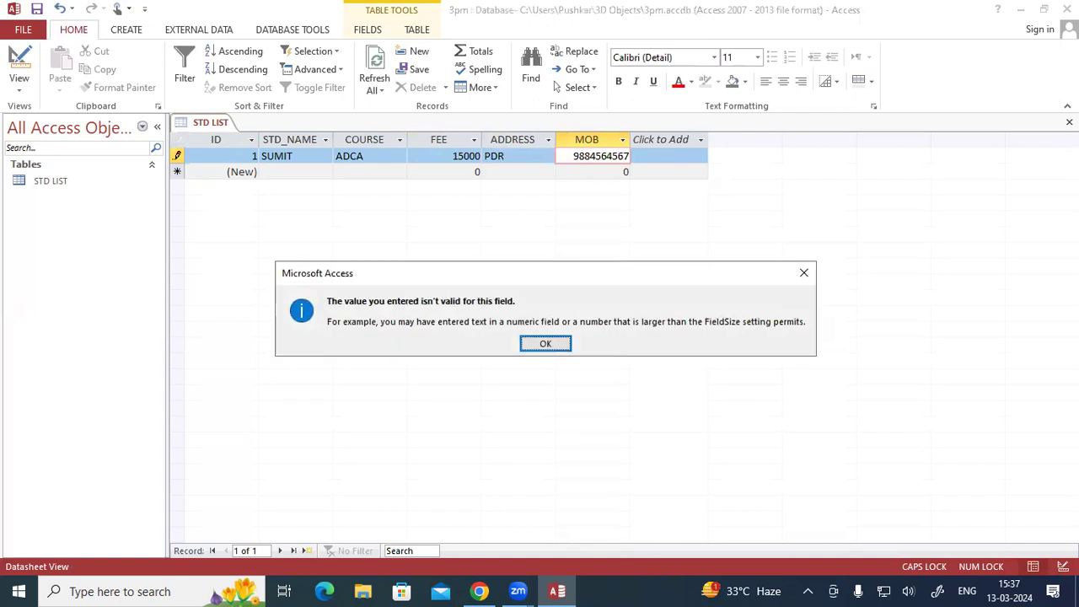
pyautogui.click(548, 341)
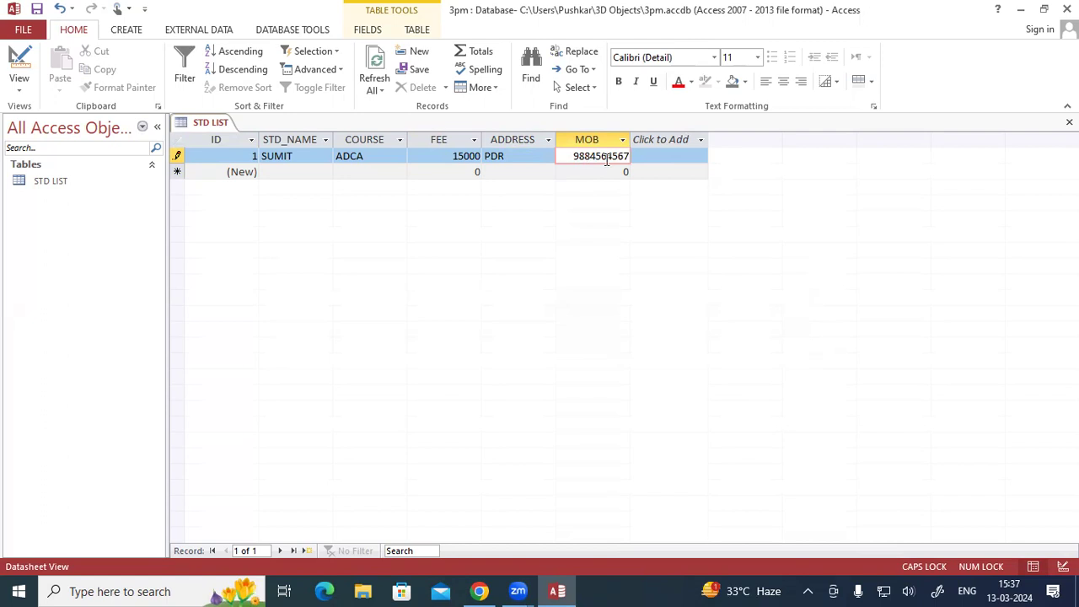
pyautogui.press('Tab')
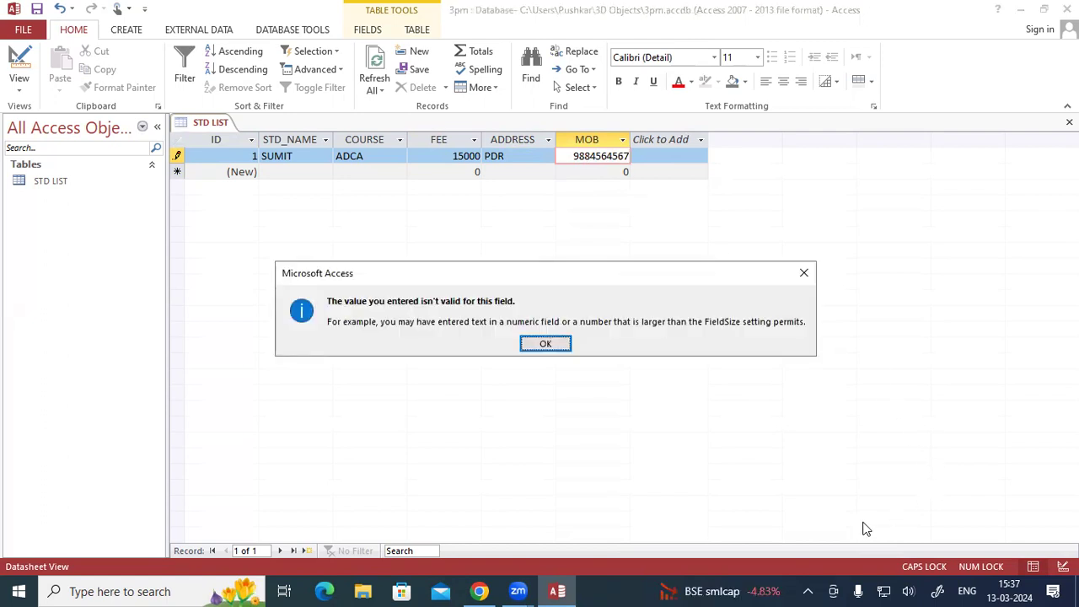
pyautogui.click(559, 346)
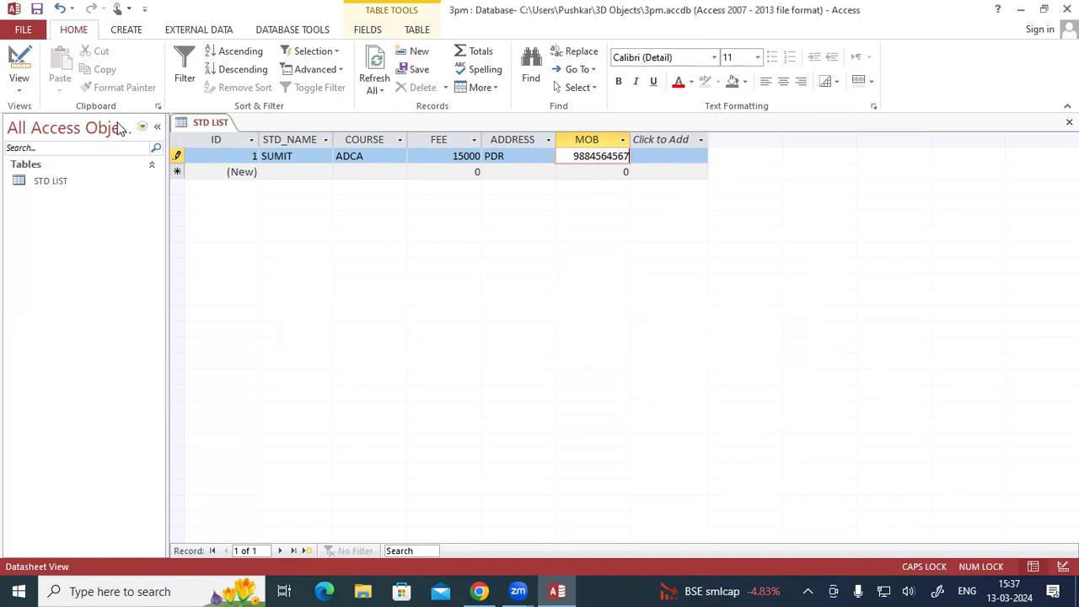
# - Try to switch to Design View, and clear the mobile number from the first record's MOB field
pyautogui.click(26, 84)
pyautogui.click(61, 149)
pyautogui.click(544, 348)
pyautogui.click(618, 158)
pyautogui.press('BackSpace')
pyautogui.press('BackSpace')
pyautogui.press('BackSpace')
pyautogui.press('BackSpace')
pyautogui.press('BackSpace')
pyautogui.press('BackSpace')
pyautogui.press('BackSpace')
pyautogui.press('BackSpace')
pyautogui.press('BackSpace')
pyautogui.press('BackSpace')
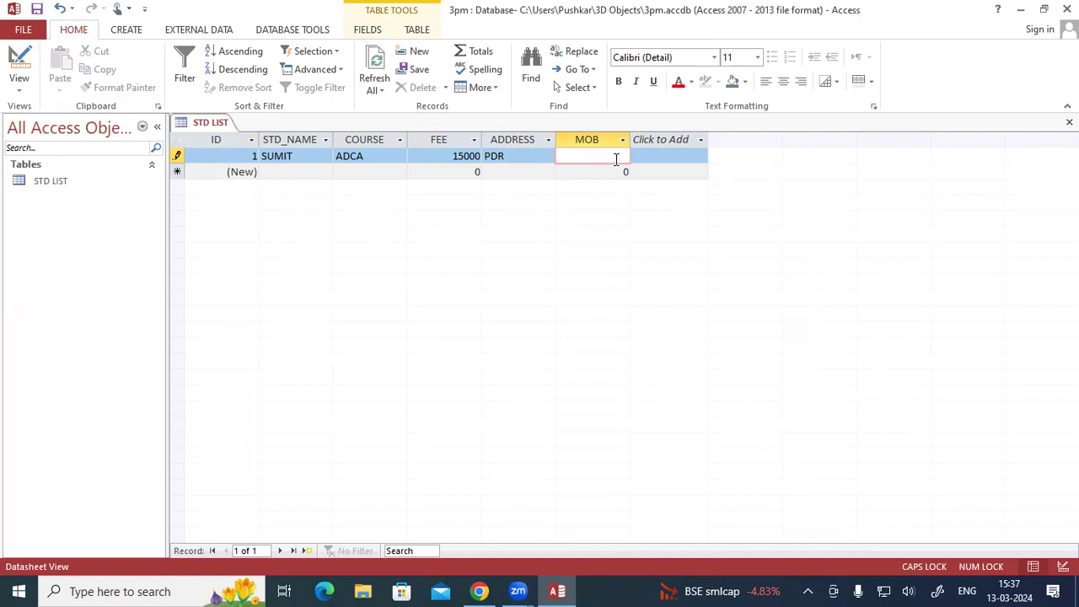
# - Save the first record and switch the STD LIST table to Design View
pyautogui.rightClick(209, 130)
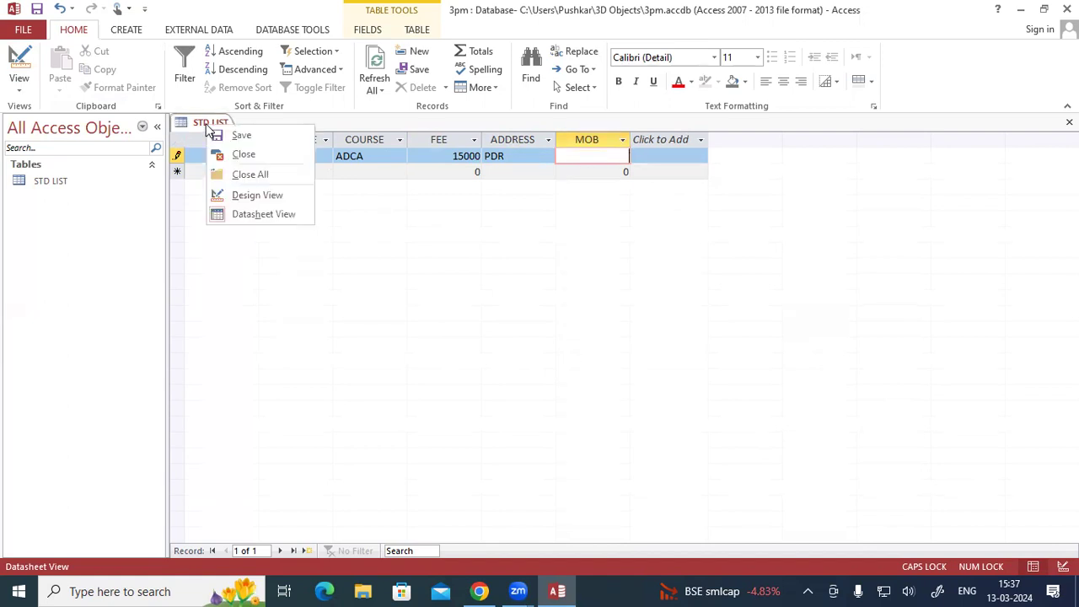
pyautogui.click(221, 134)
pyautogui.click(13, 91)
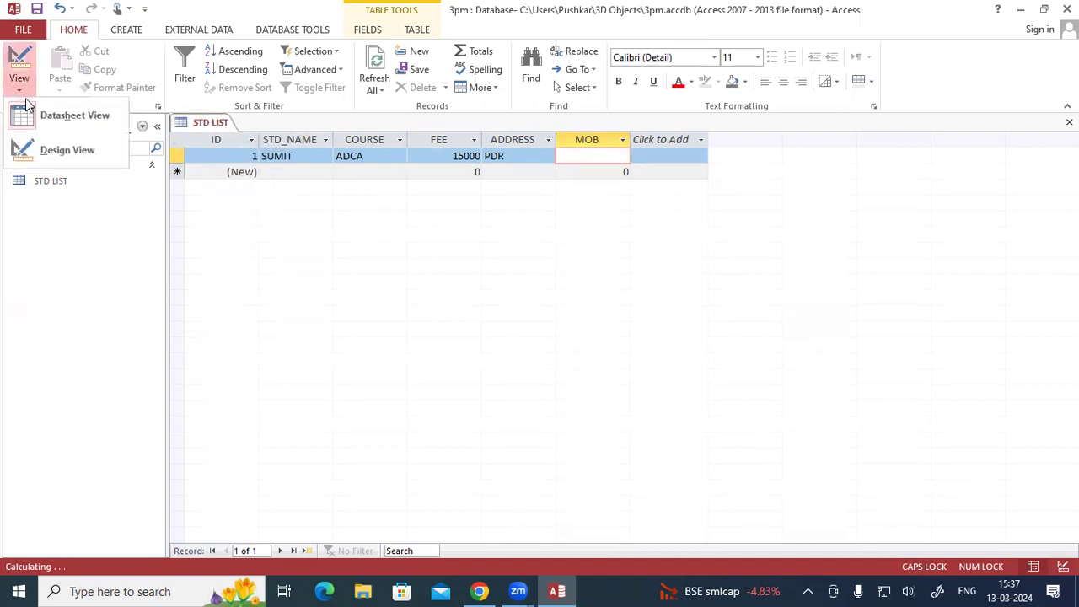
pyautogui.click(38, 148)
# - Set the MOB field's data type to Long Text and save the table
pyautogui.click(361, 231)
pyautogui.click(455, 230)
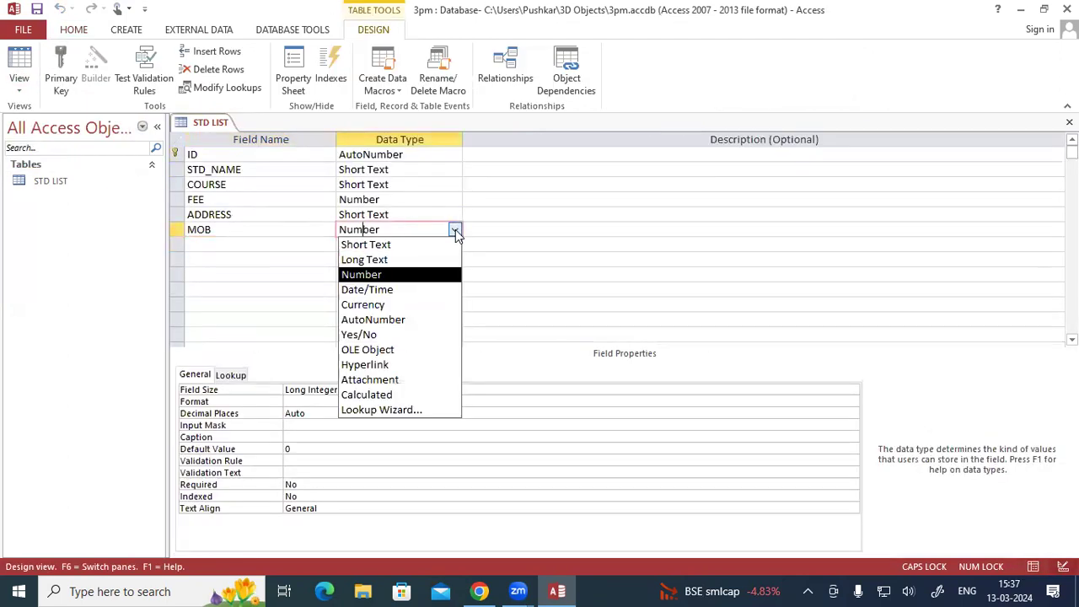
pyautogui.click(386, 260)
pyautogui.rightClick(213, 127)
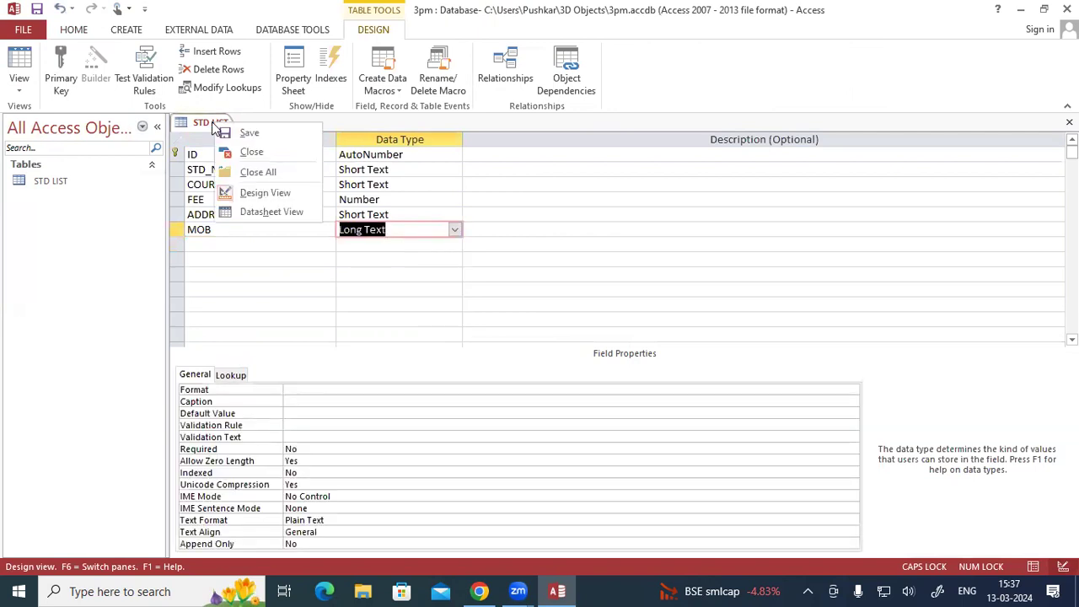
pyautogui.click(244, 132)
# - Switch the STD LIST table to Datasheet View and enter the student's mobile number in the first record's MOB field
pyautogui.click(19, 84)
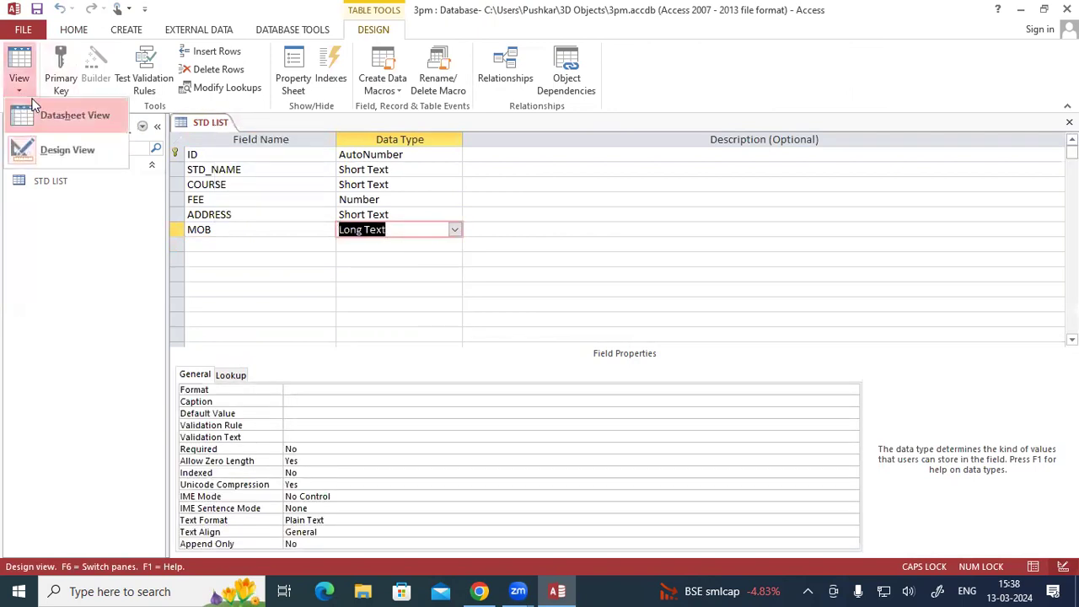
pyautogui.click(34, 106)
pyautogui.click(573, 160)
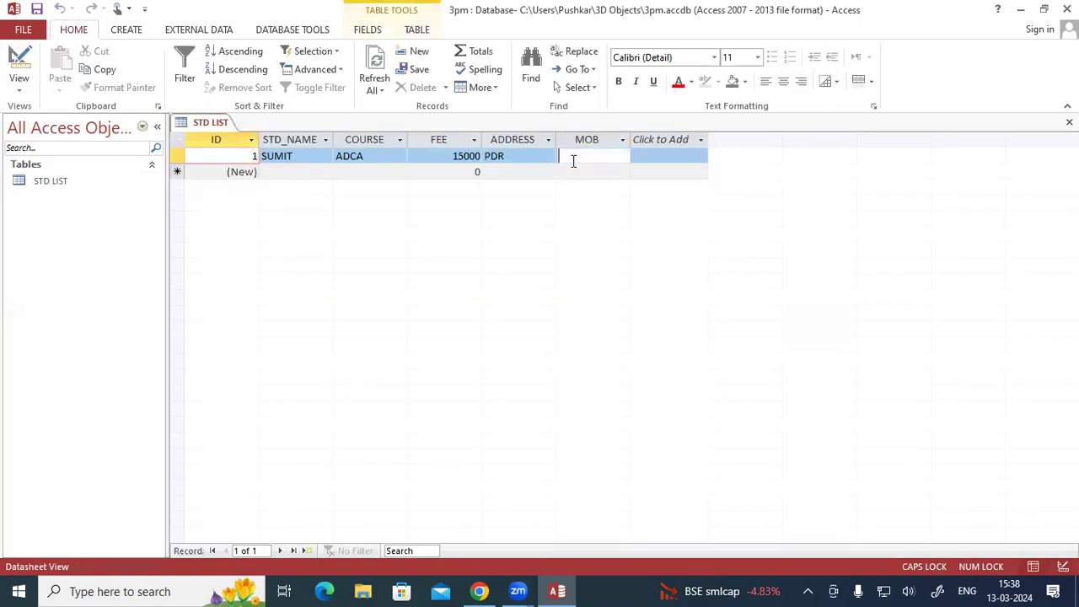
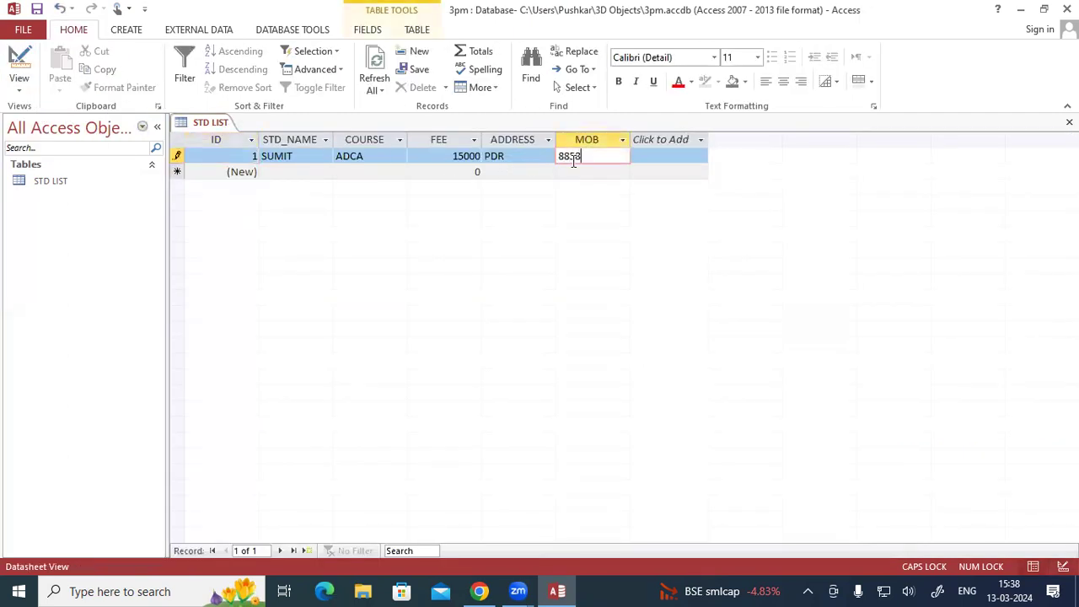
pyautogui.press('Tab')
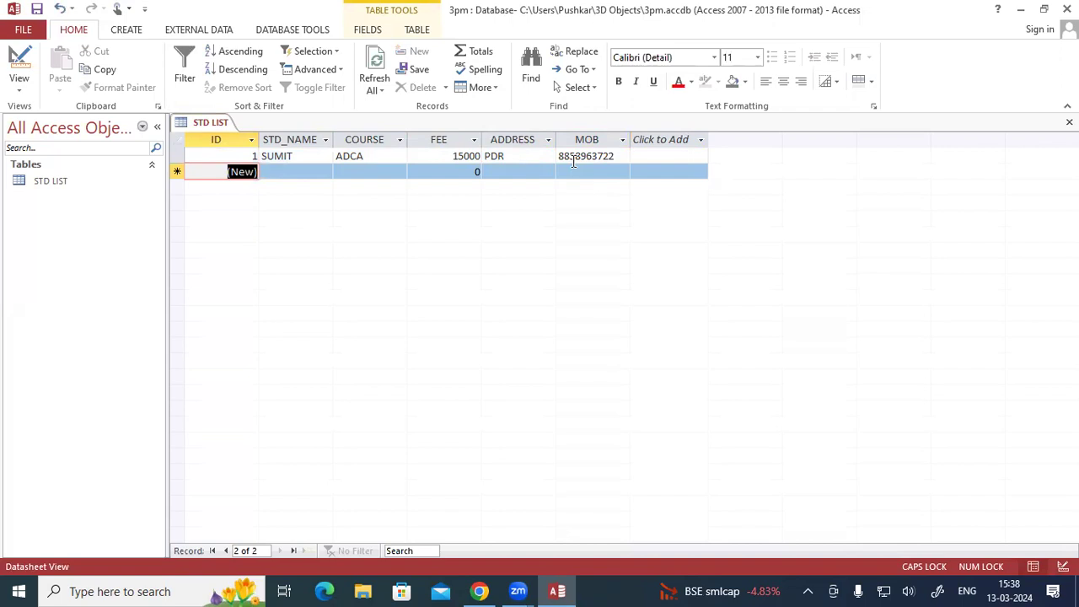
# - Add a second record with the student's name, course ADFA, fee 15000, the student's address and mobile number
pyautogui.press('Tab')
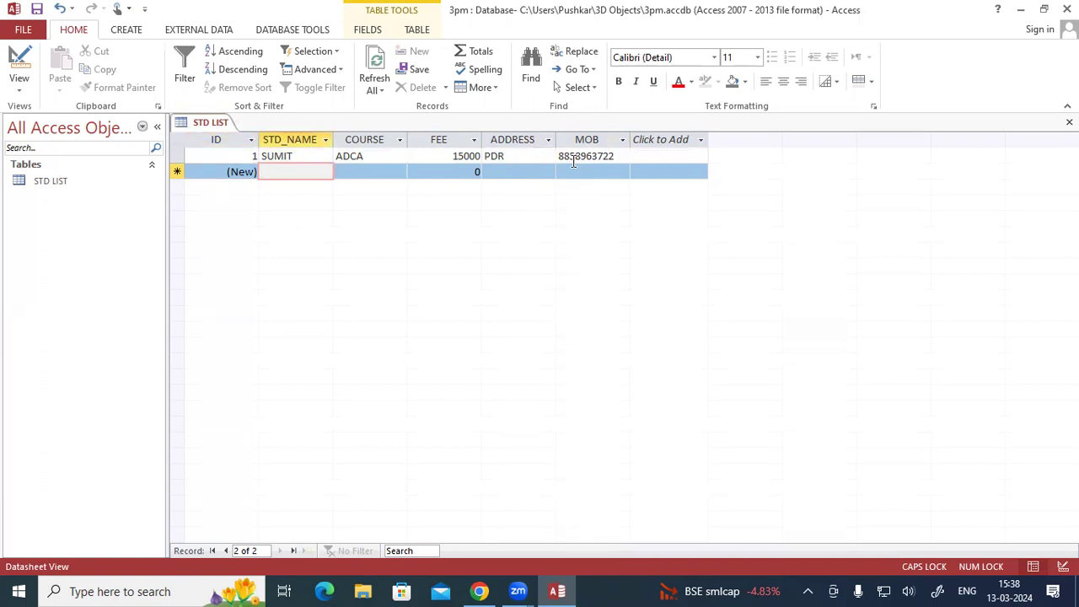
pyautogui.write('TEJ')
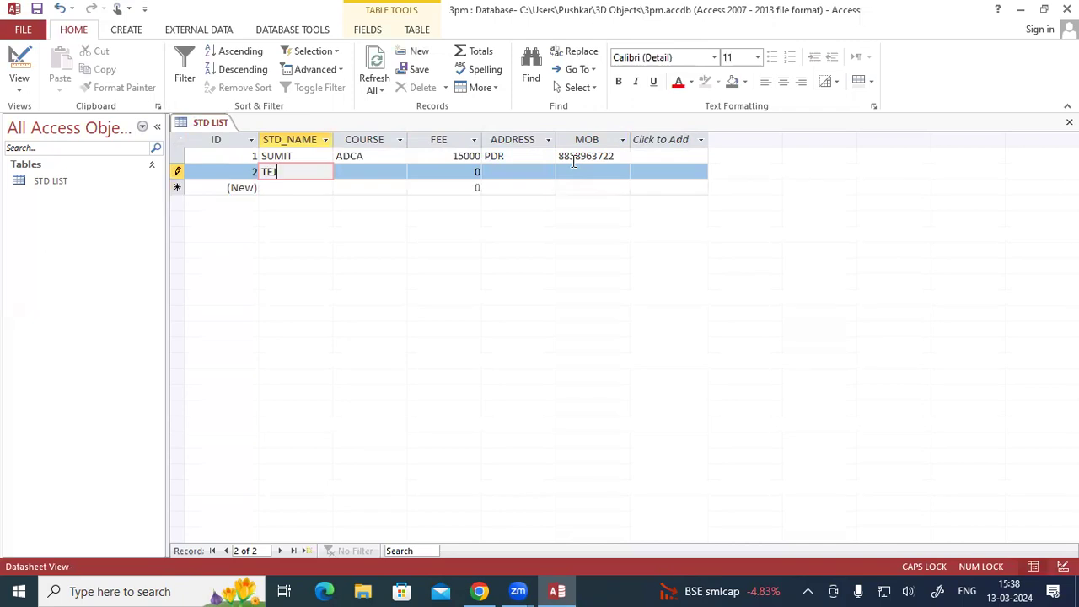
pyautogui.press('Tab')
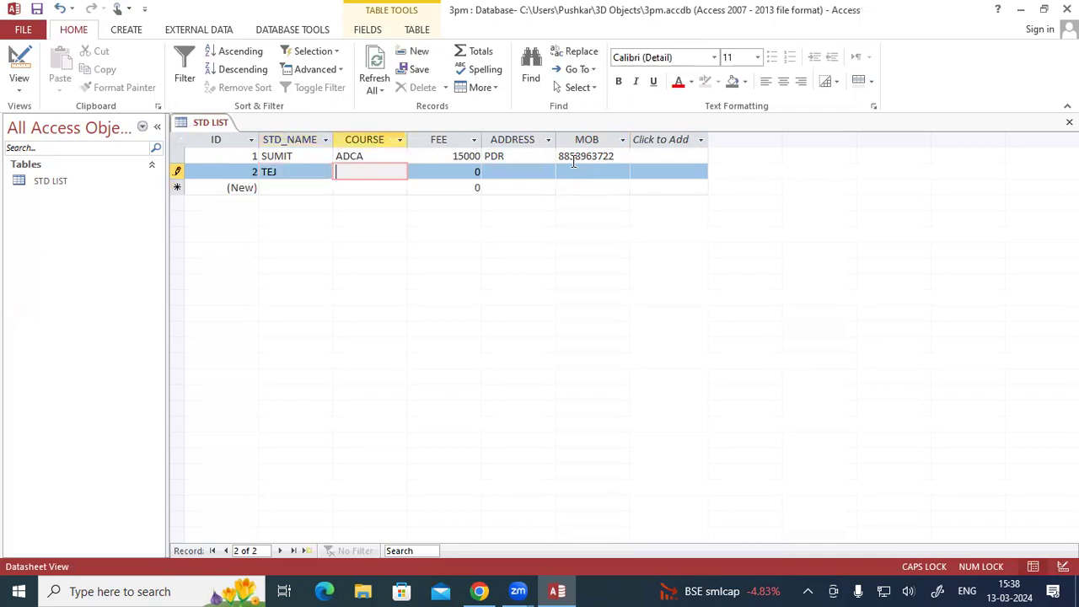
pyautogui.write('ADFA')
pyautogui.press('Tab')
pyautogui.write('15000')
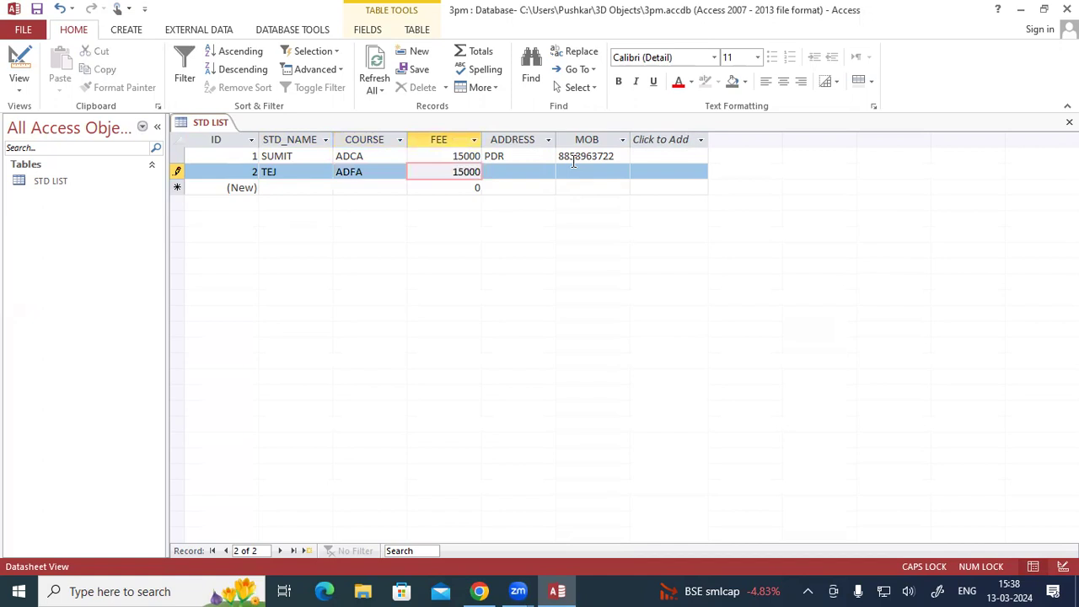
pyautogui.press('Tab')
pyautogui.write('RKL')
pyautogui.press('Tab')
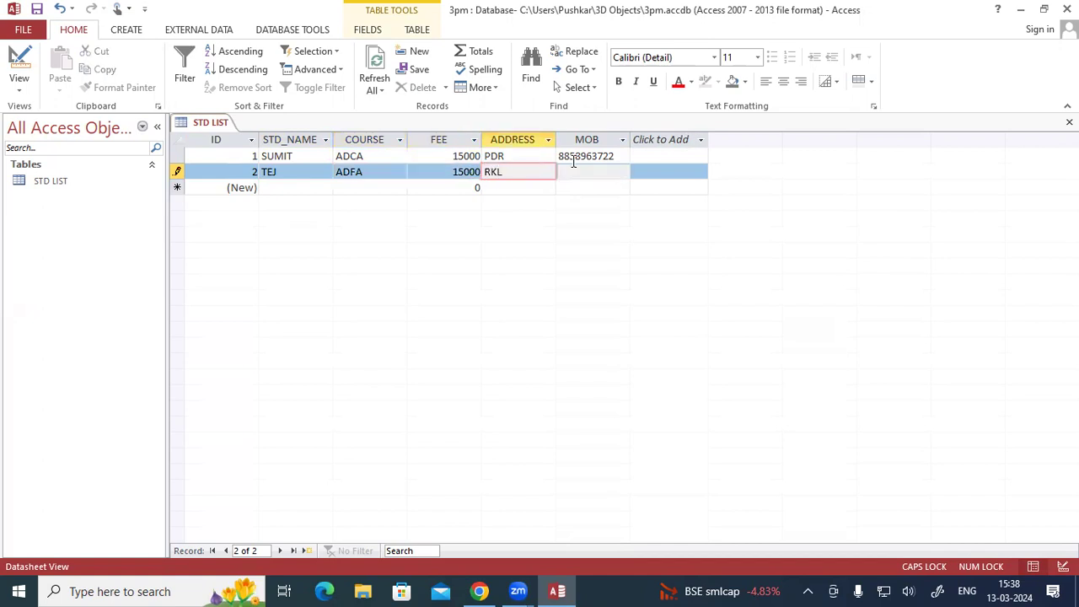
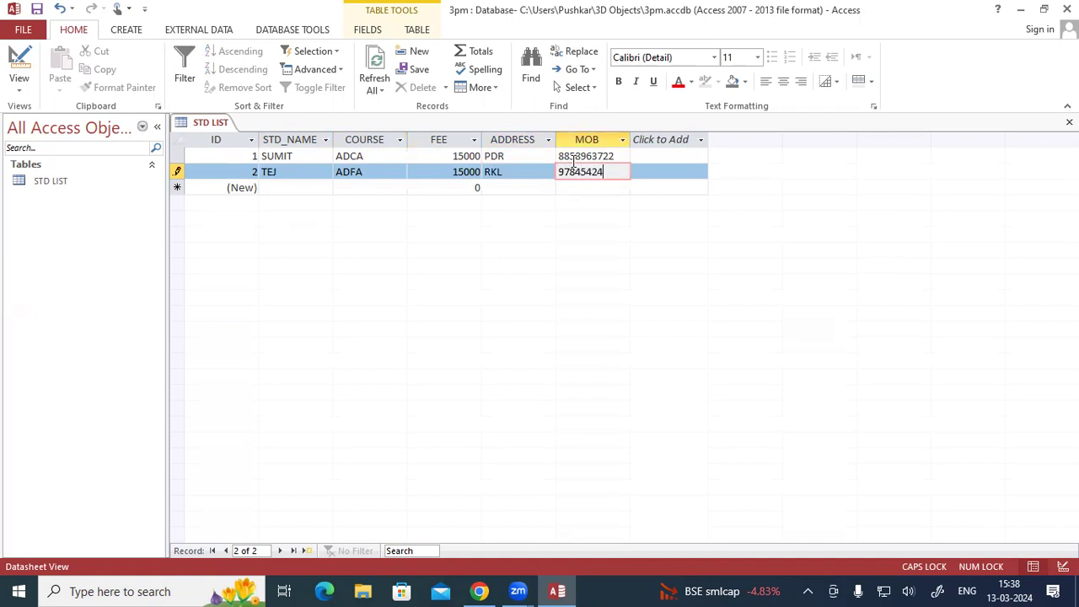
pyautogui.press('Tab')
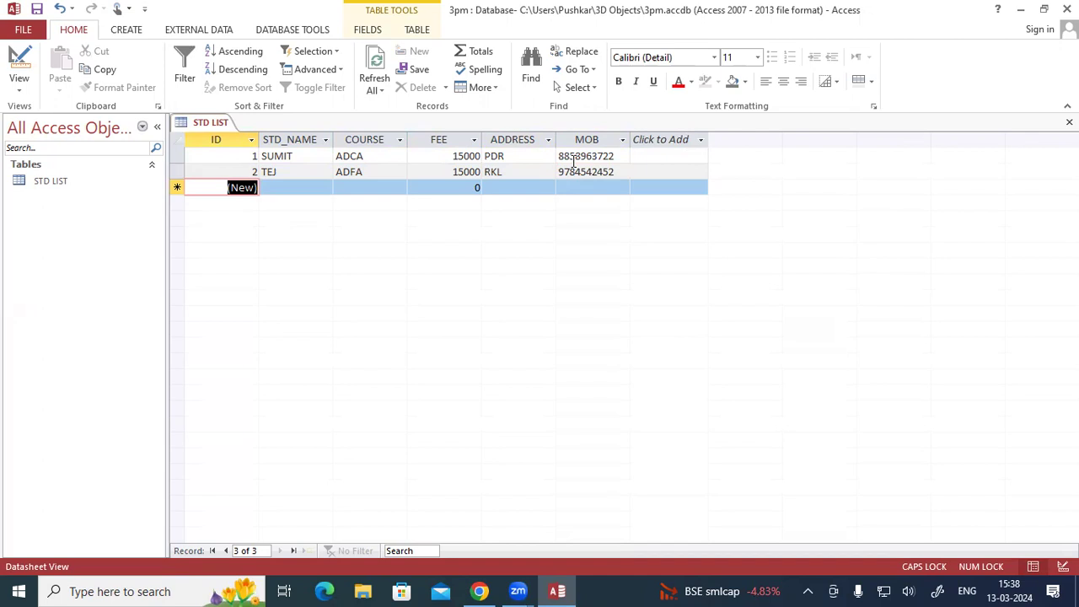
# - Close the STD LIST table
pyautogui.rightClick(219, 124)
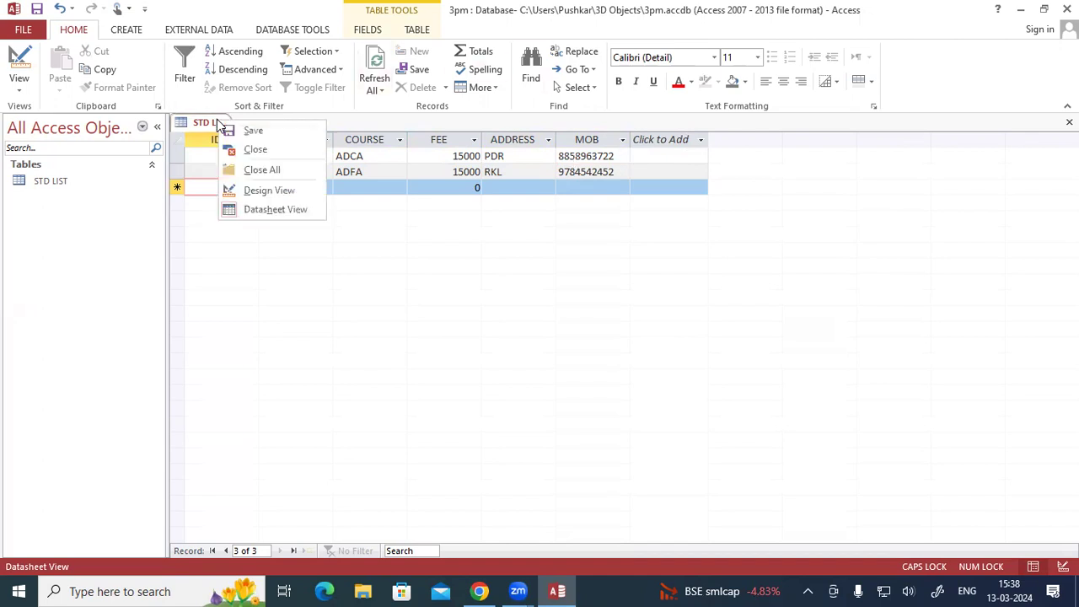
pyautogui.click(227, 126)
pyautogui.rightClick(211, 124)
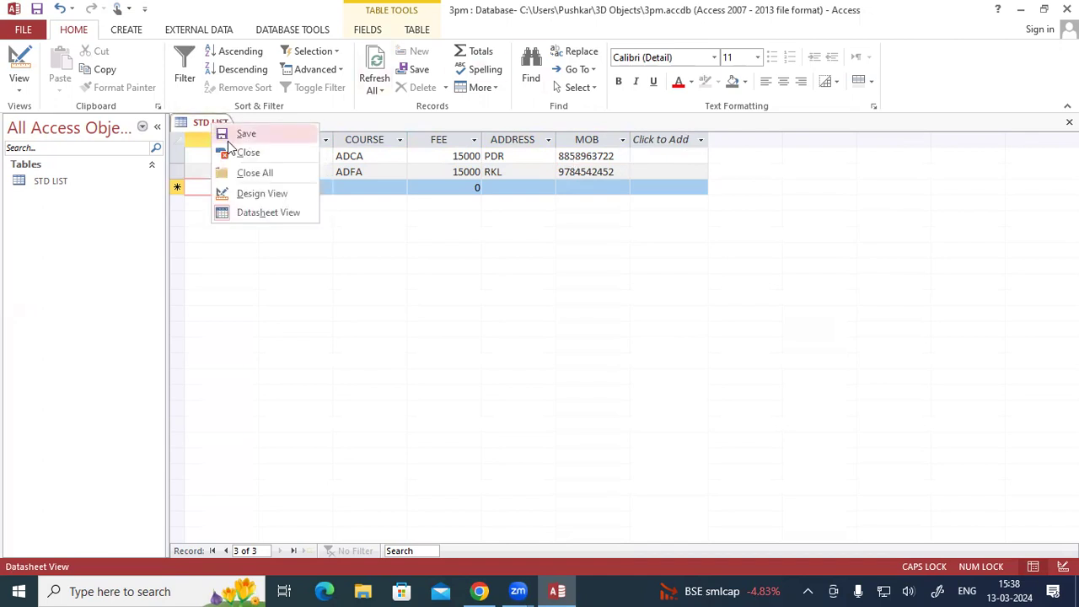
pyautogui.click(233, 153)
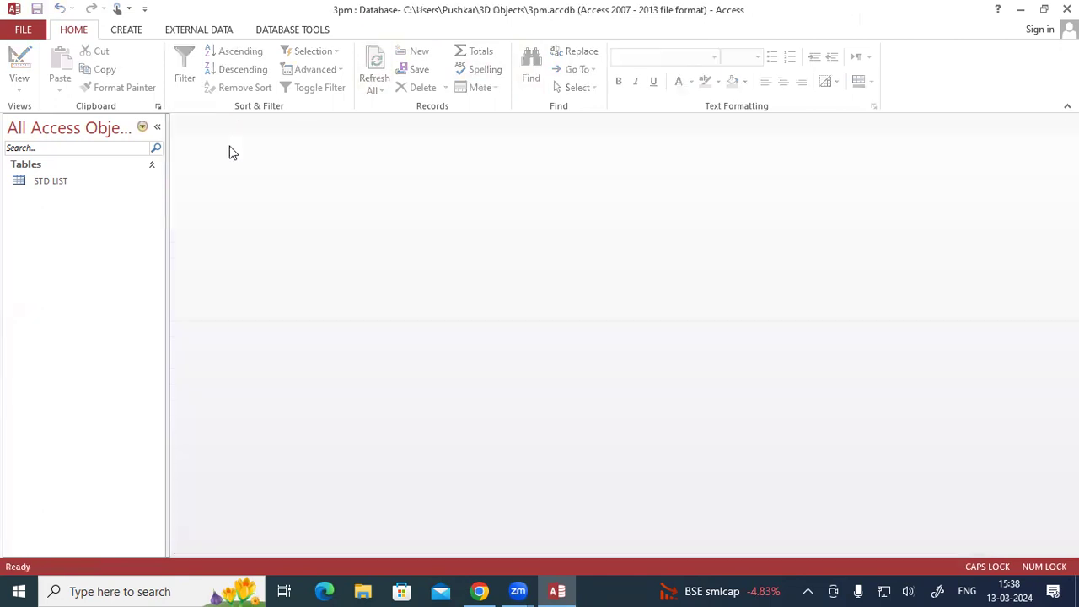
# - Reopen the STD LIST table to check its saved records, and close it again
pyautogui.doubleClick(62, 184)
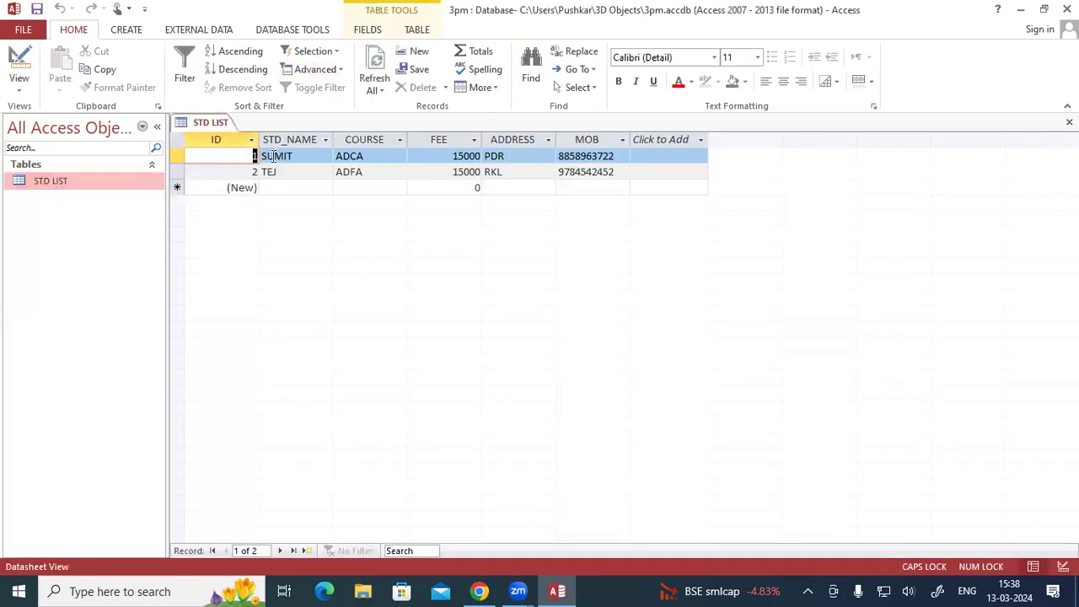
pyautogui.rightClick(210, 122)
pyautogui.click(212, 148)
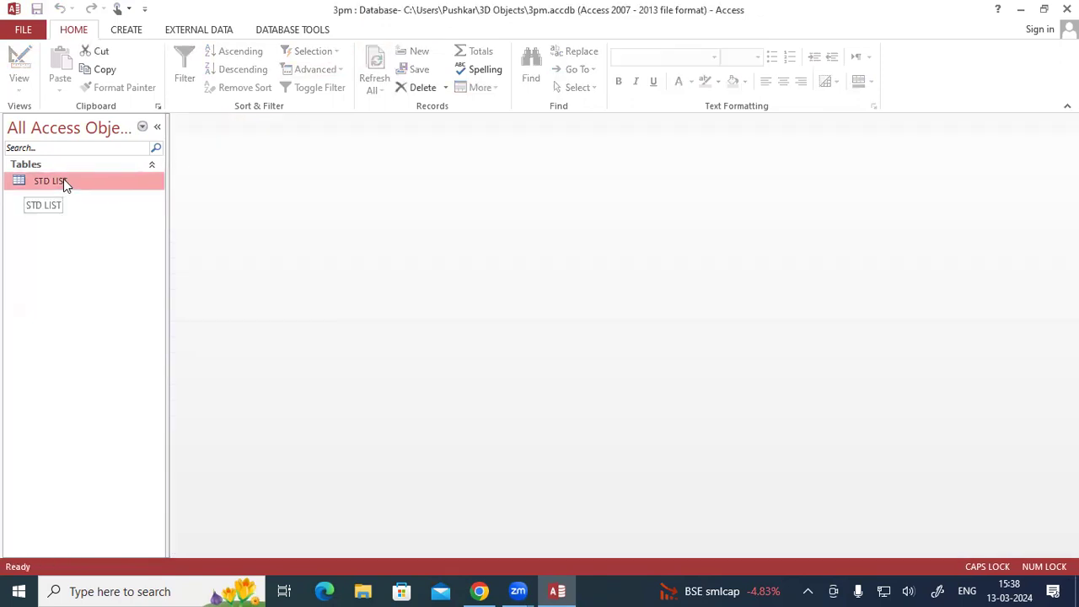
# - Create a new table and save it as STD LIST 1
pyautogui.click(111, 32)
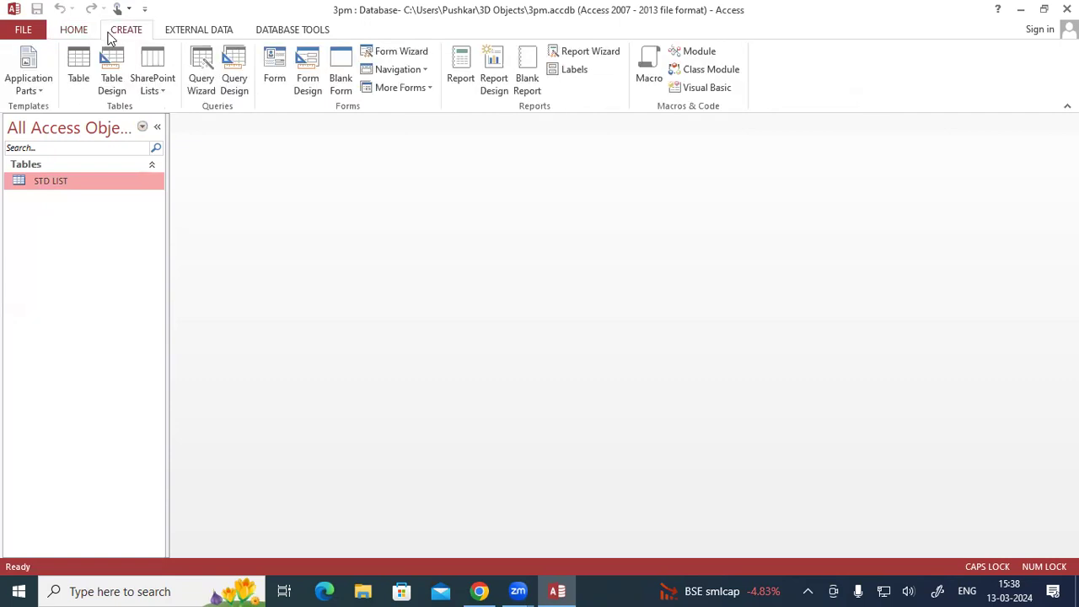
pyautogui.click(77, 65)
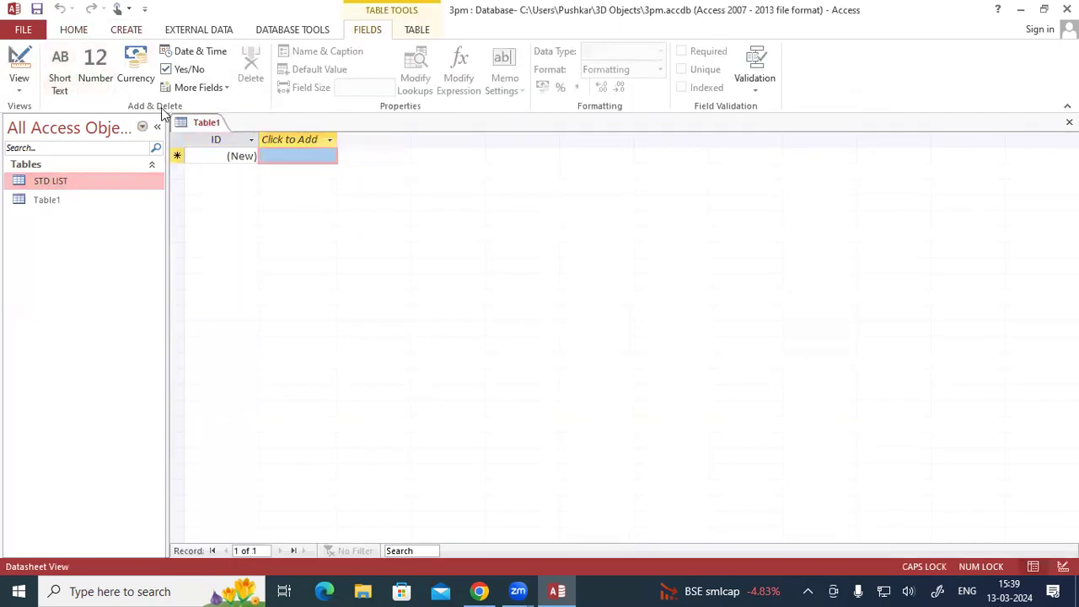
pyautogui.rightClick(181, 122)
pyautogui.click(199, 131)
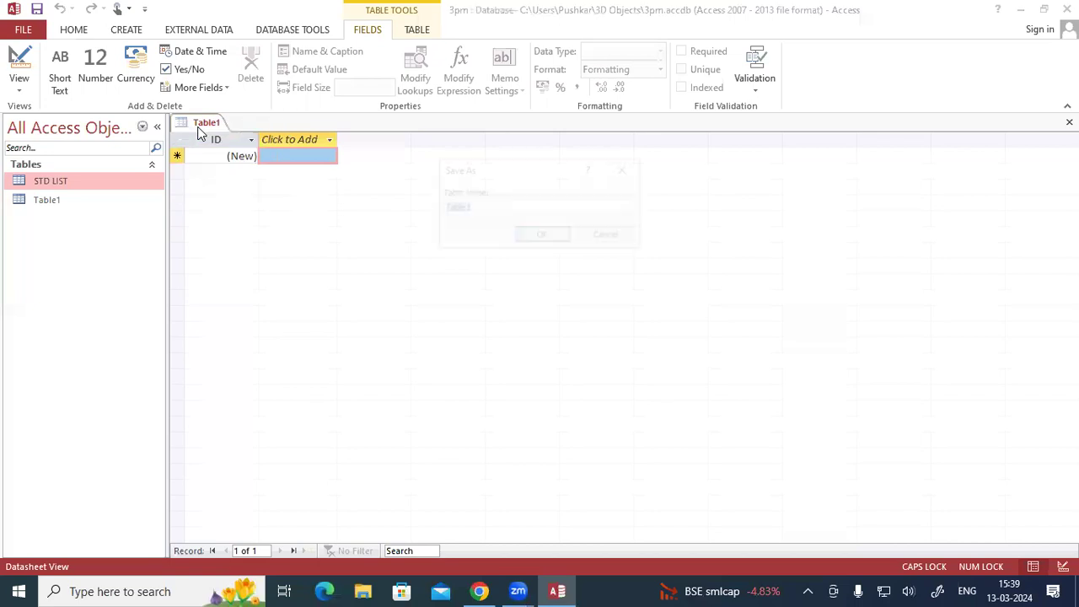
pyautogui.write('STD LIST')
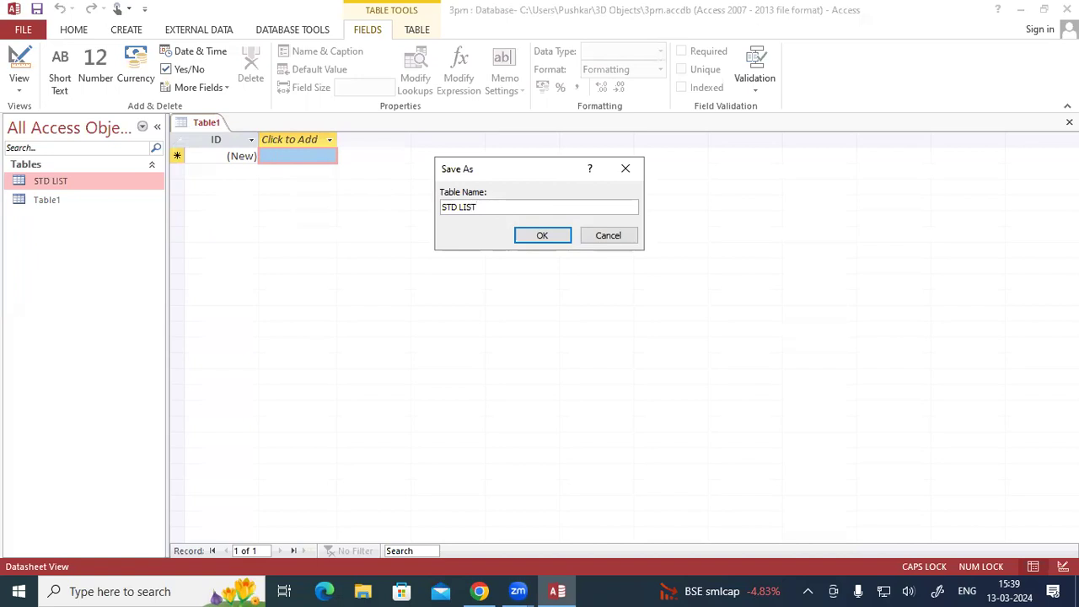
pyautogui.write(' 1')
pyautogui.press('Return')
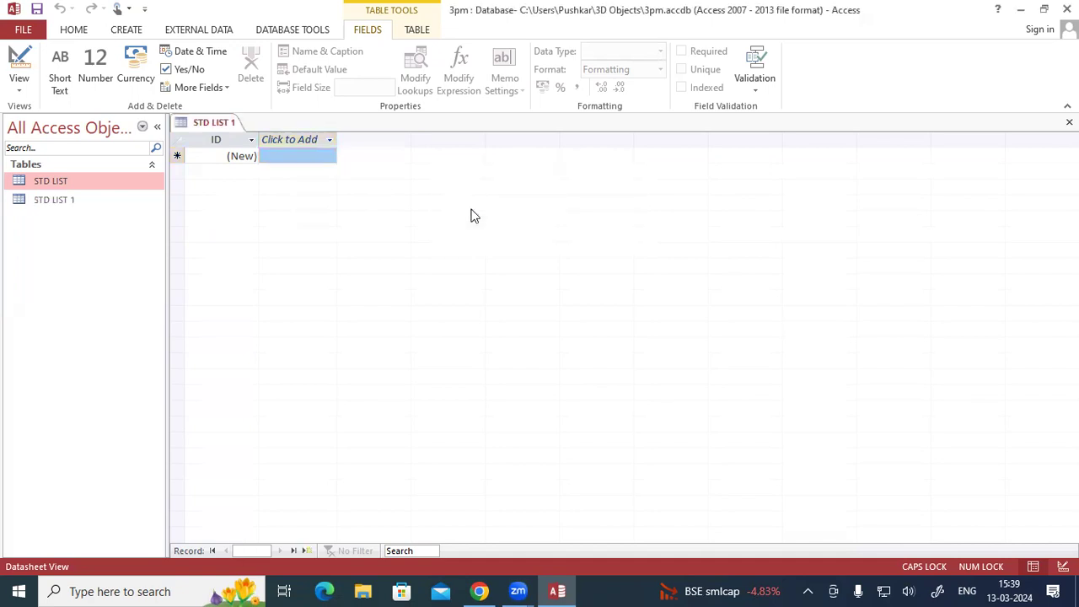
# - Switch STD LIST 1 to Design View, rename the ID field to REG_NO and set its data type to Number
pyautogui.click(19, 85)
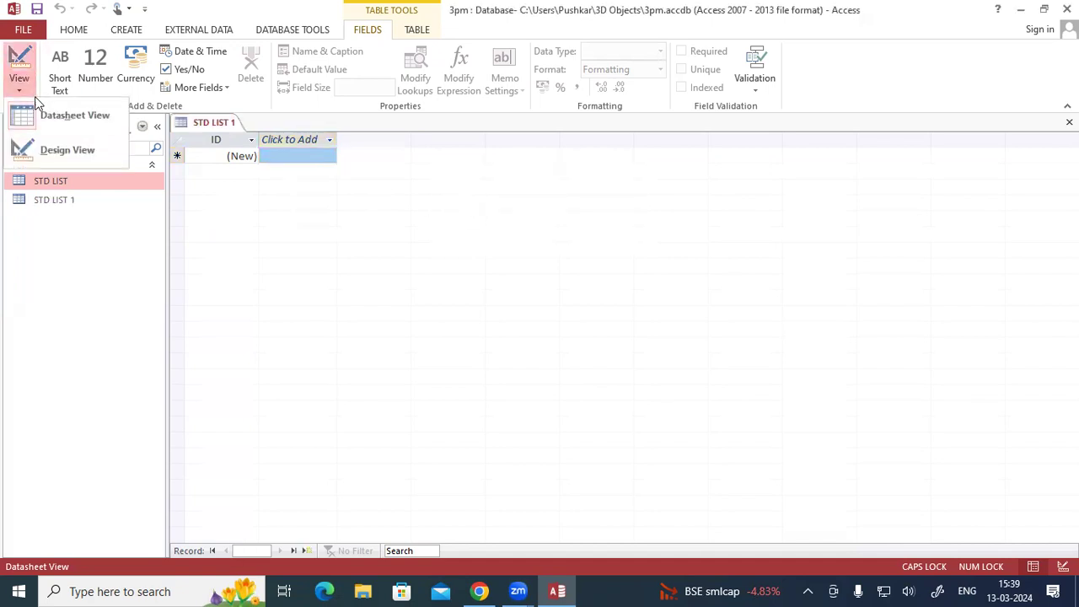
pyautogui.click(55, 149)
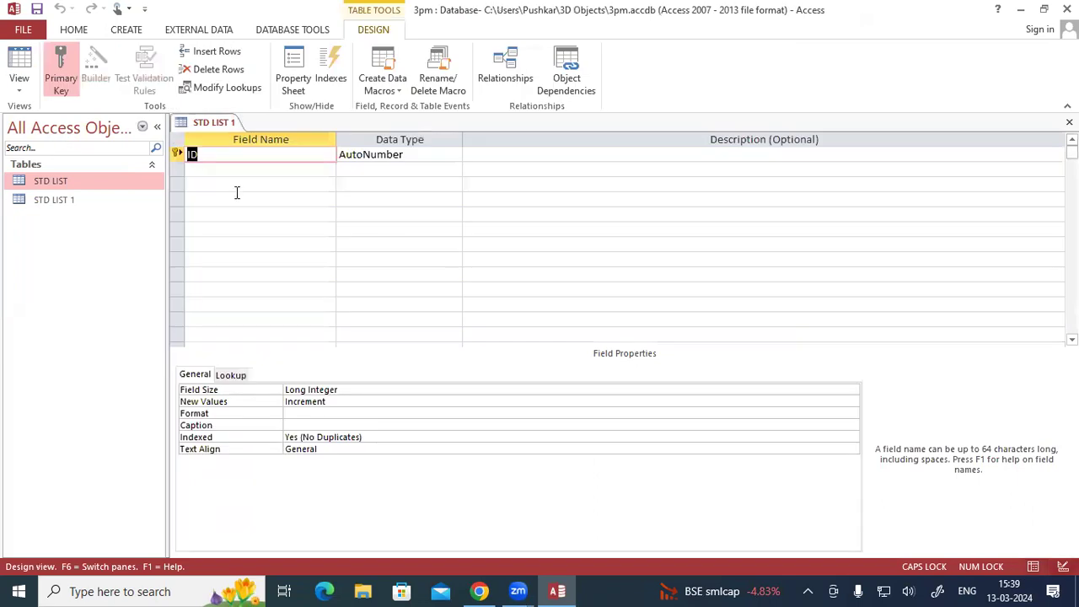
pyautogui.write('REG_NO')
pyautogui.press('Tab')
pyautogui.write('N')
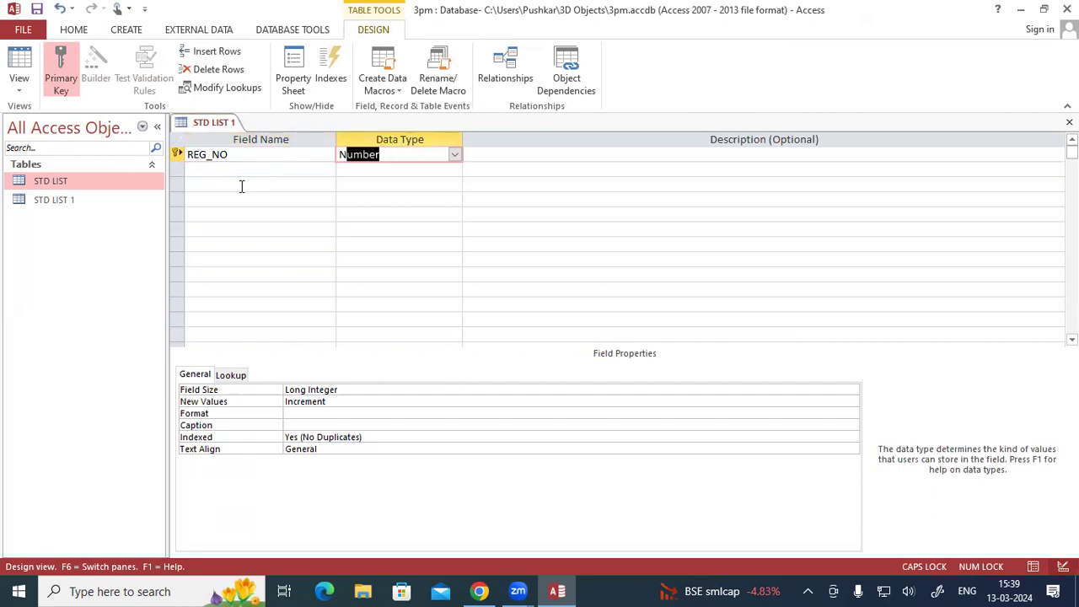
pyautogui.press('Return')
# - Add a STD_NAME field with the Short Text data type
pyautogui.press('Return')
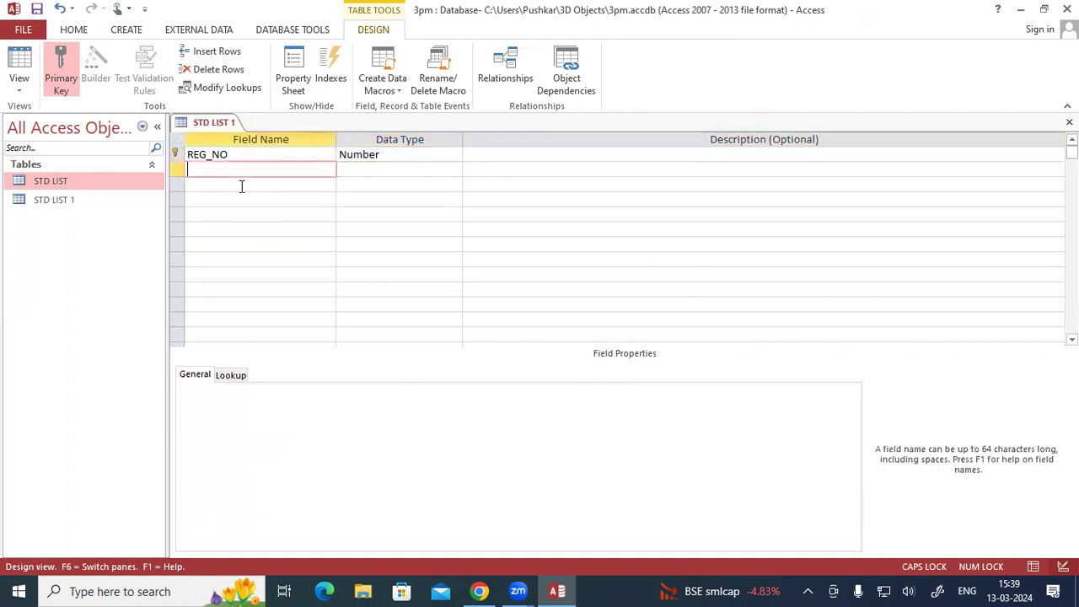
pyautogui.write('STD_NAME')
pyautogui.press('Return')
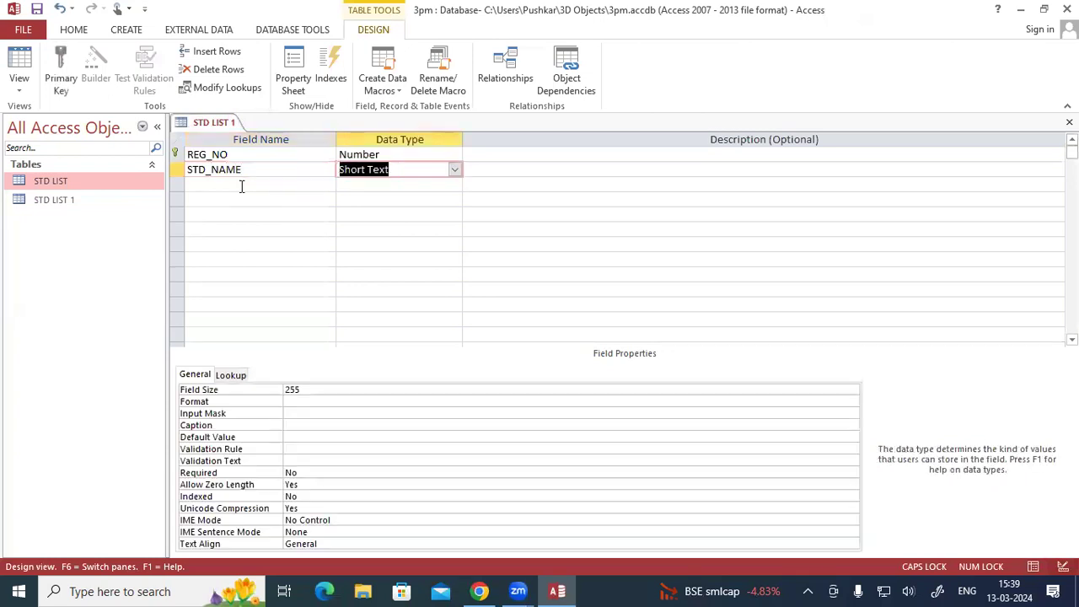
pyautogui.press('Return')
pyautogui.press('Return')
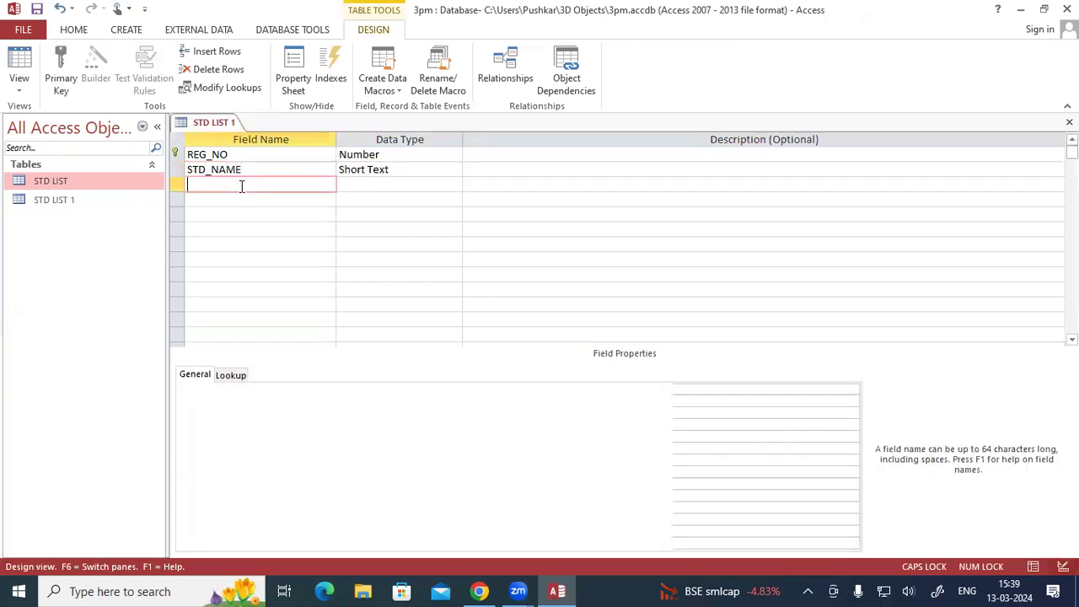
# - Add a COURSE field and start the Lookup Wizard for it, choosing to type in the values
pyautogui.write('COURSE')
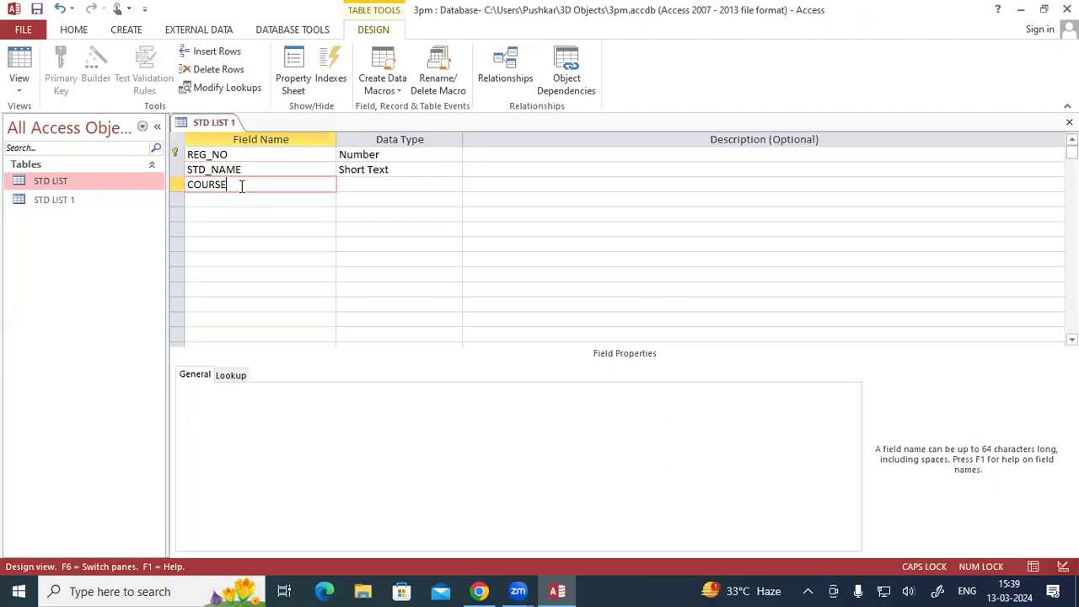
pyautogui.press('Return')
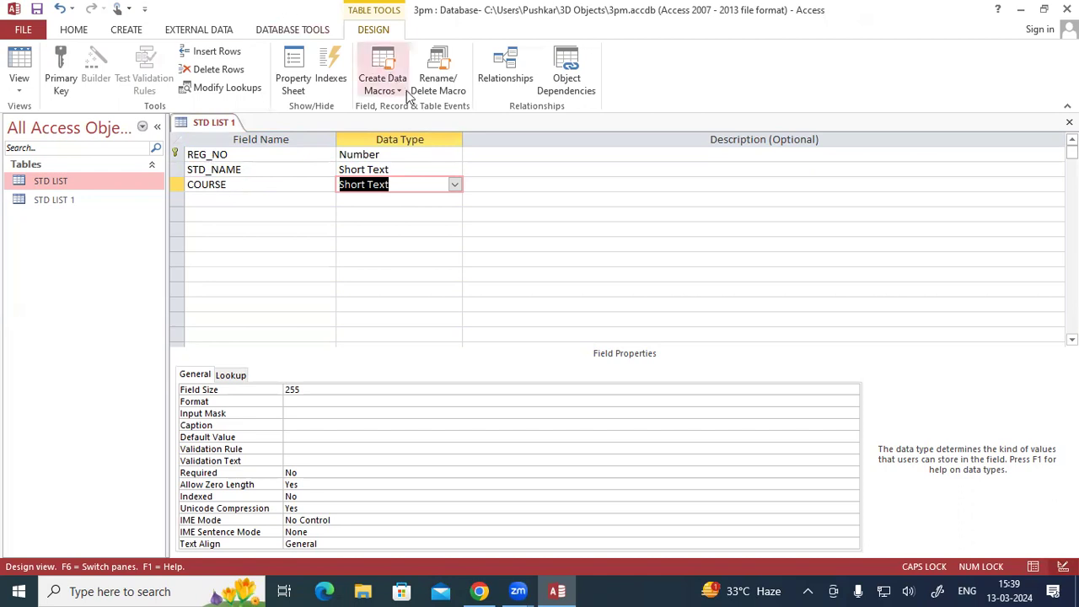
pyautogui.click(455, 185)
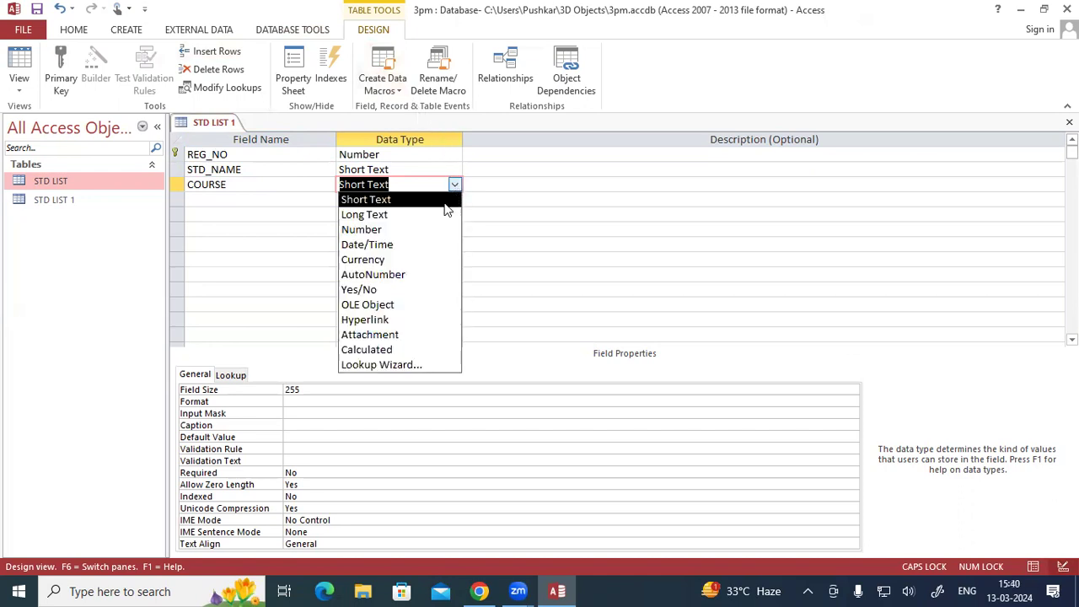
pyautogui.click(389, 365)
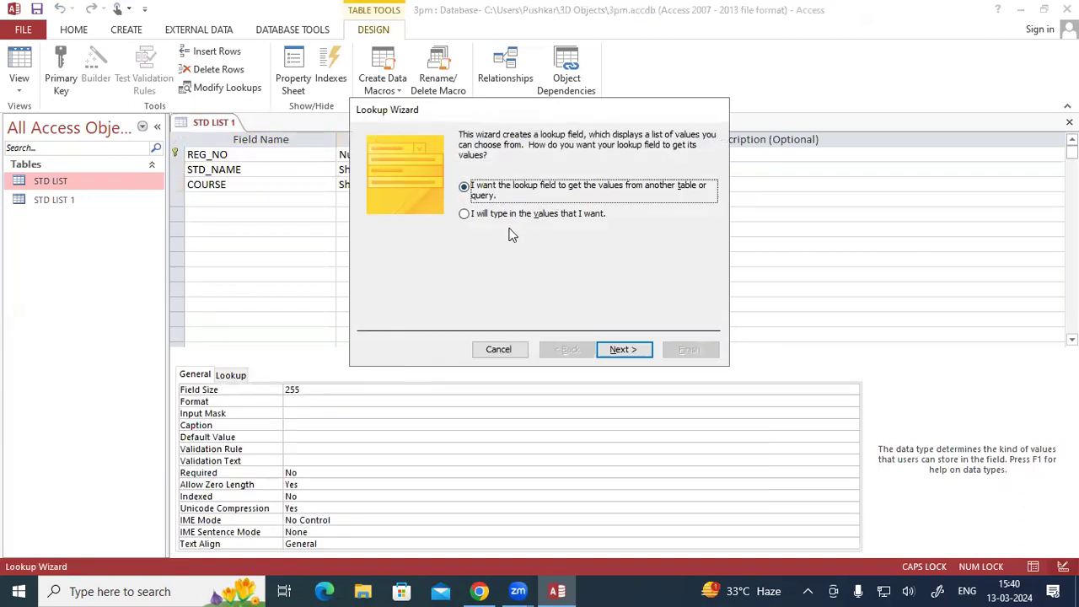
pyautogui.click(467, 216)
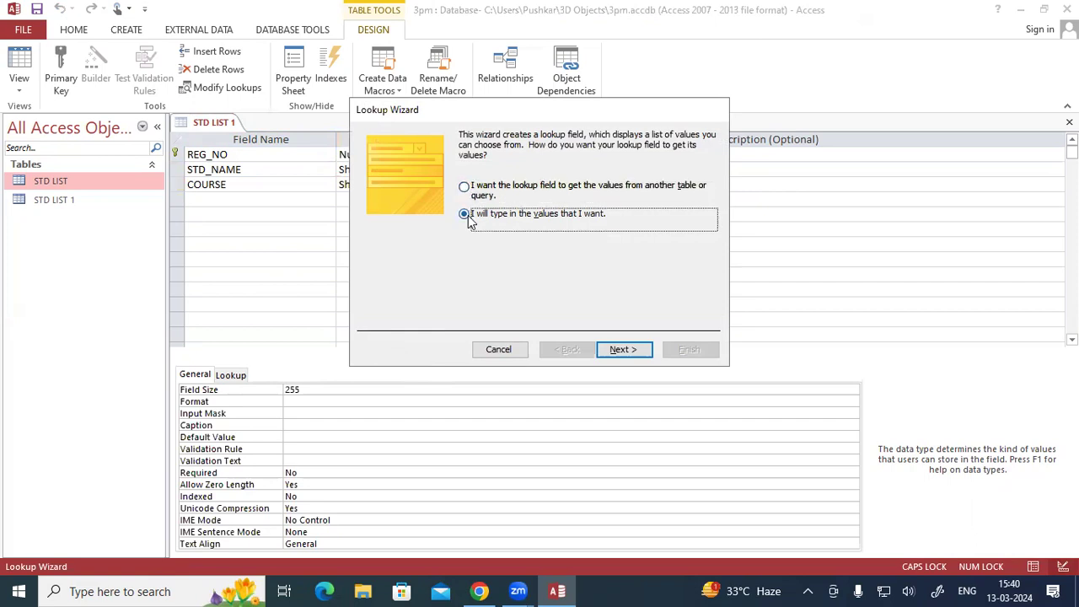
pyautogui.click(622, 349)
# - Enter OM, DFA, DCA, ADCA, ADFA, TALLY and BUSY as the COURSE lookup values and finish the wizard
pyautogui.click(434, 229)
pyautogui.write('OM')
pyautogui.press('Return')
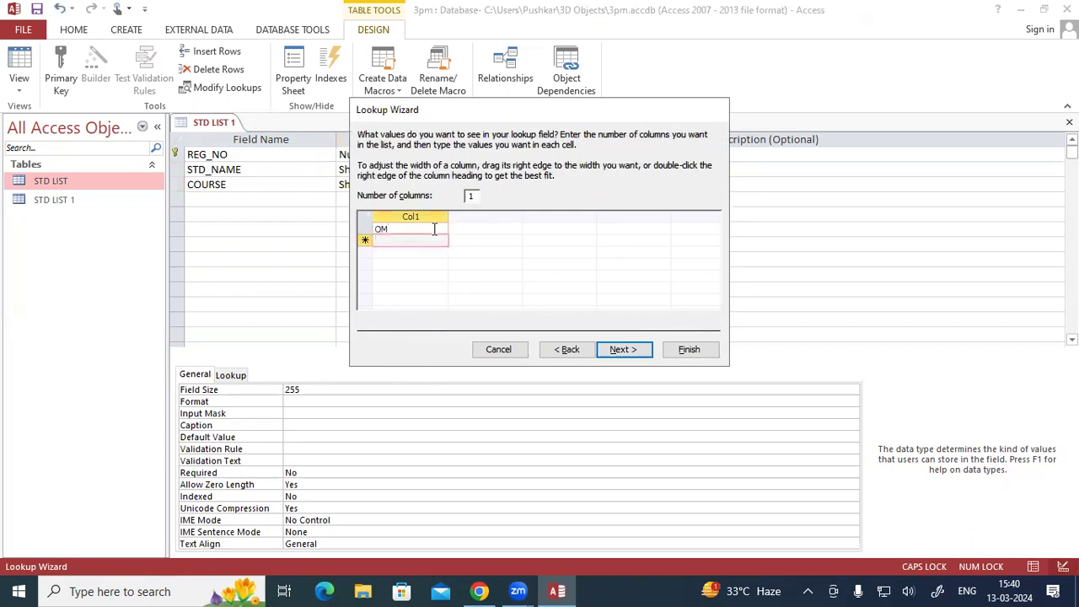
pyautogui.write('DFA')
pyautogui.press('Return')
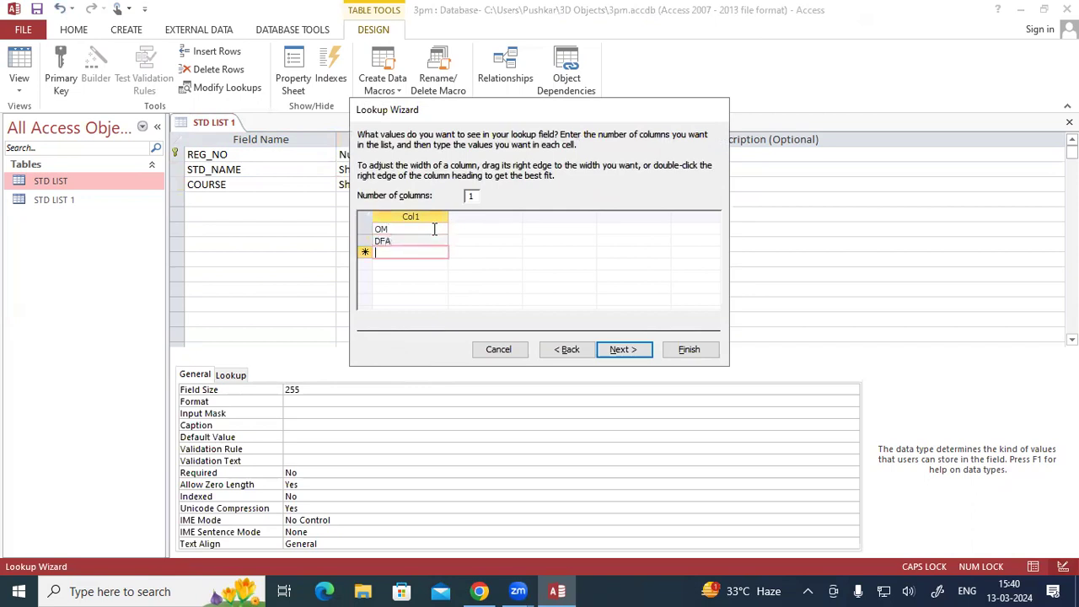
pyautogui.write('DCA')
pyautogui.press('Return')
pyautogui.write('ADCA')
pyautogui.press('Return')
pyautogui.write('ADFA')
pyautogui.press('Return')
pyautogui.write('Y')
pyautogui.press('BackSpace')
pyautogui.write('TALLY')
pyautogui.press('Return')
pyautogui.write('BUSY')
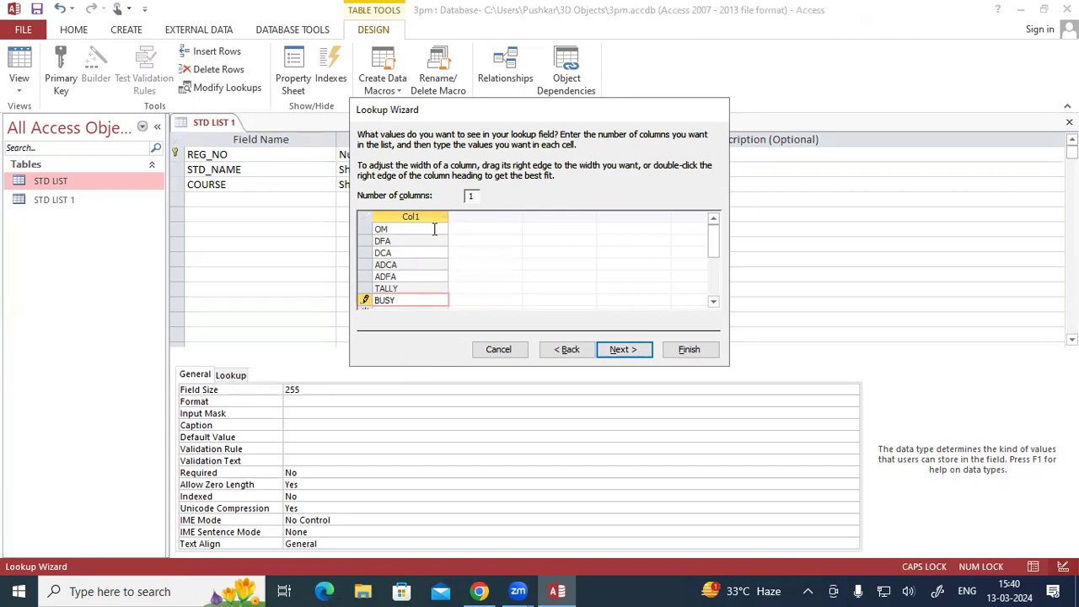
pyautogui.click(619, 349)
pyautogui.click(684, 350)
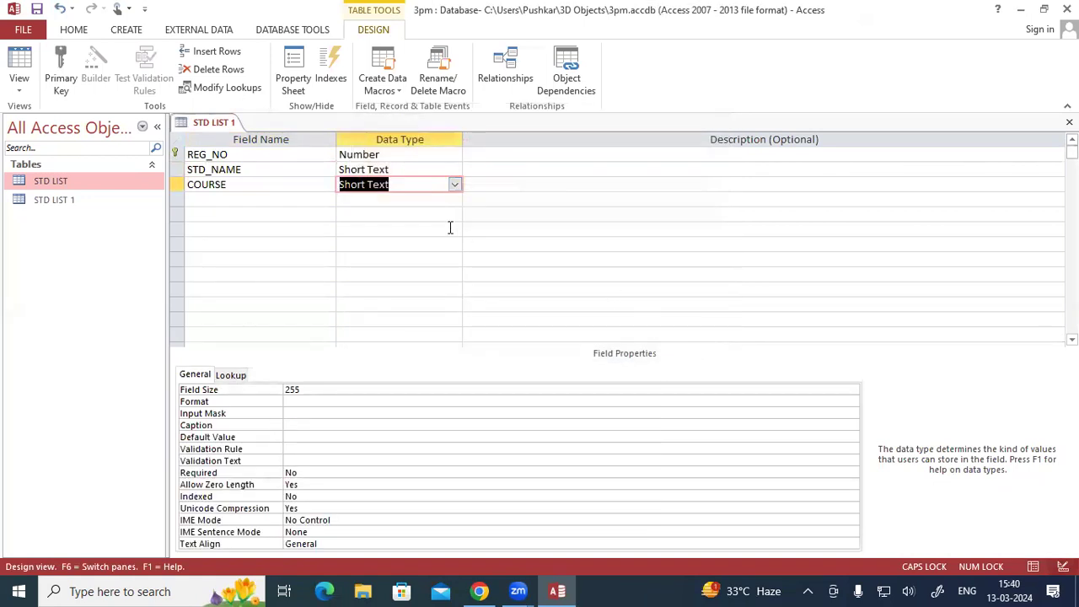
# - Add a GENDER field and start the Lookup Wizard for it, choosing to type in the values
pyautogui.click(219, 202)
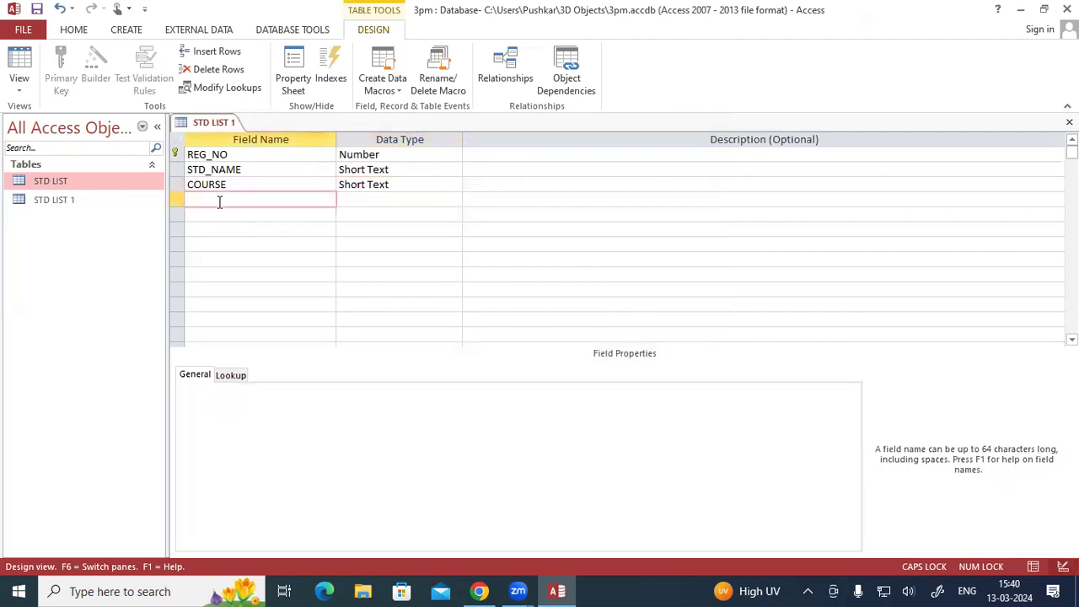
pyautogui.write('GENDER')
pyautogui.press('Tab')
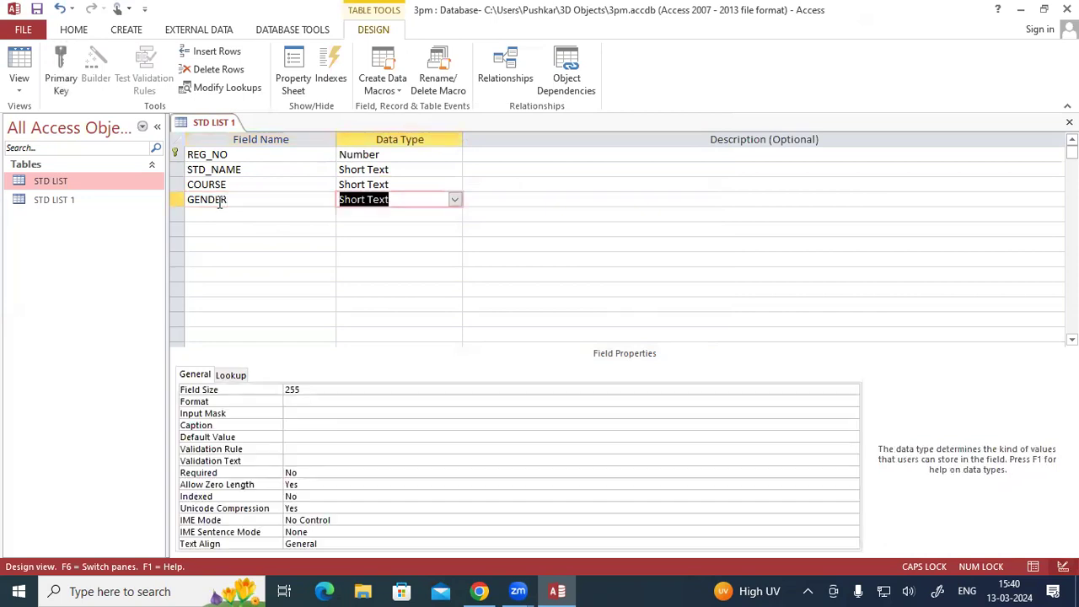
pyautogui.click(454, 200)
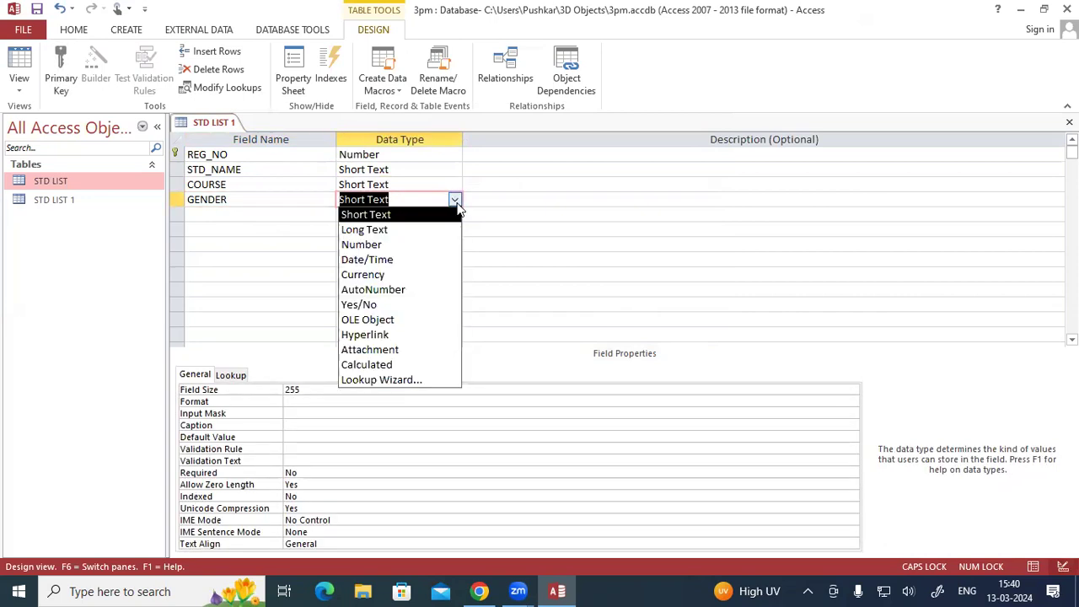
pyautogui.click(432, 381)
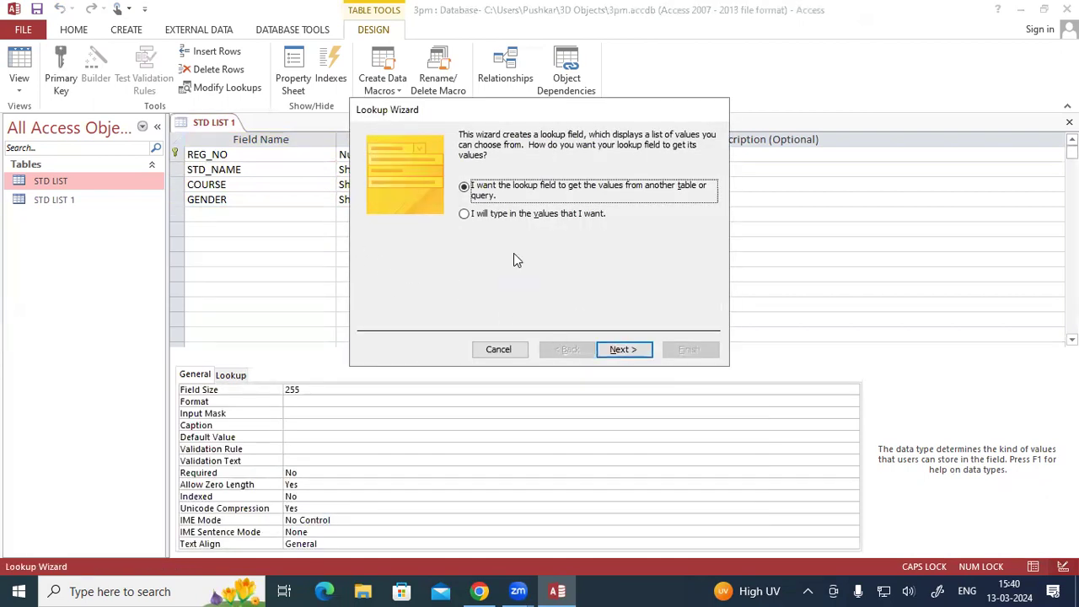
pyautogui.click(481, 217)
pyautogui.click(616, 347)
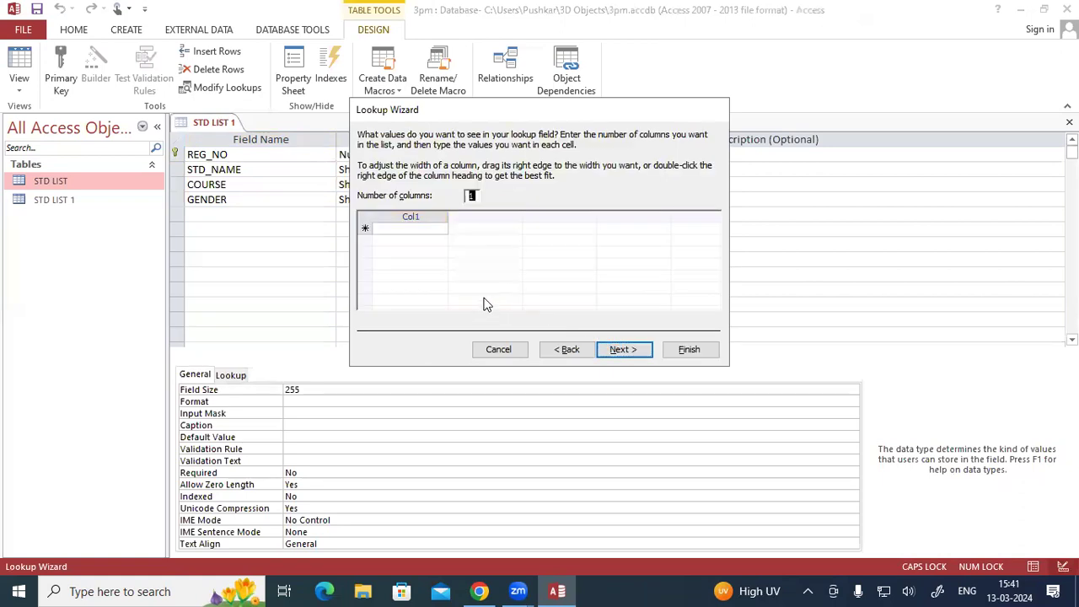
# - Enter MALE and FEMALE as the GENDER lookup values and finish the wizard
pyautogui.click(429, 229)
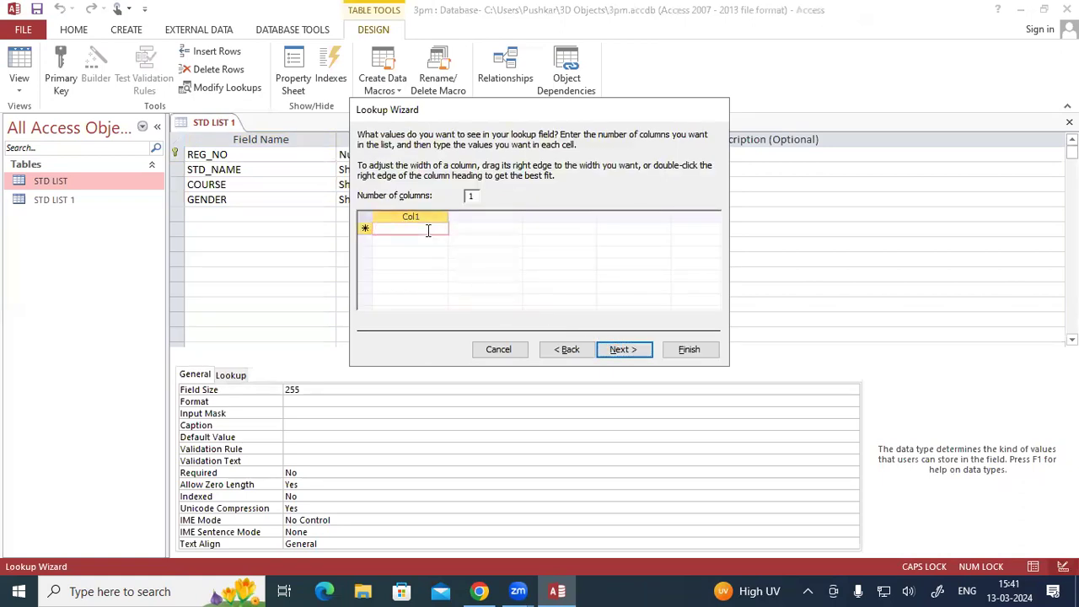
pyautogui.write('MALE')
pyautogui.press('Tab')
pyautogui.write('FEMALE')
pyautogui.click(616, 341)
pyautogui.click(622, 349)
pyautogui.click(691, 350)
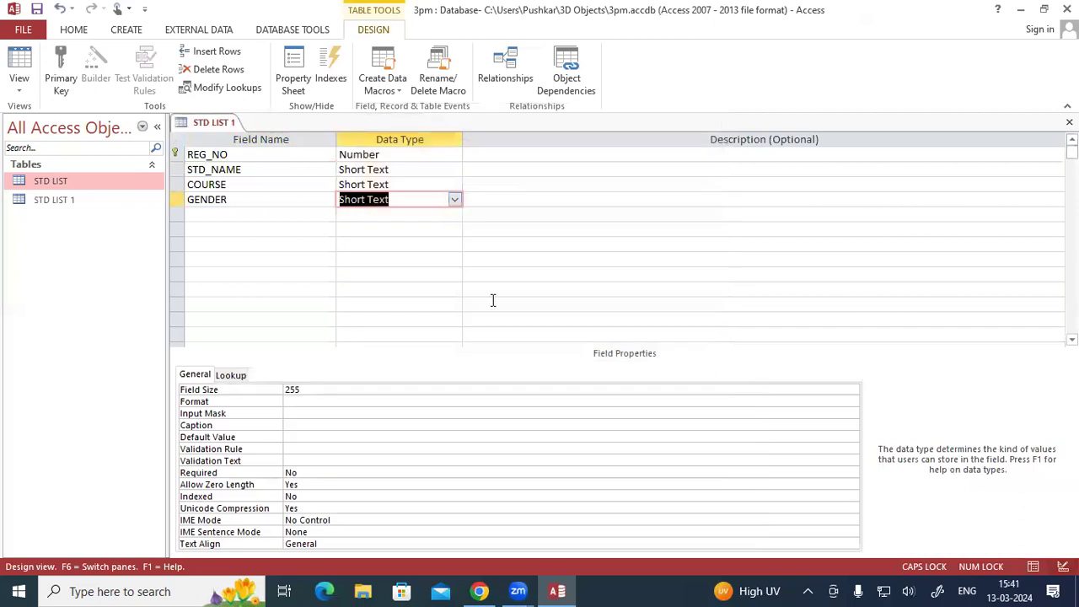
# - Add a FEE field with the Number data type
pyautogui.click(295, 220)
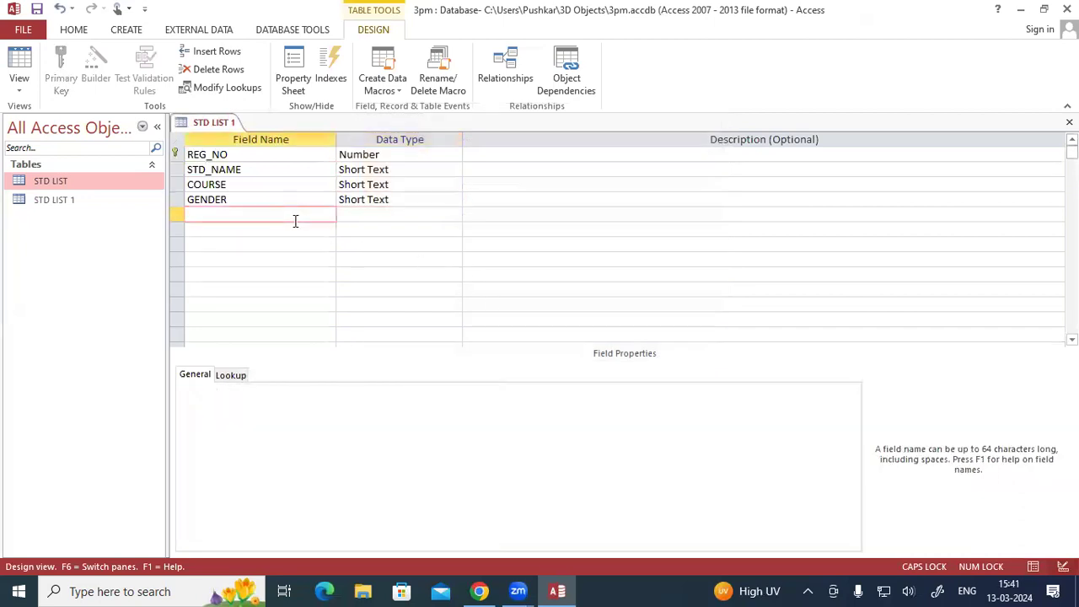
pyautogui.write('FEE')
pyautogui.press('Tab')
pyautogui.write('N')
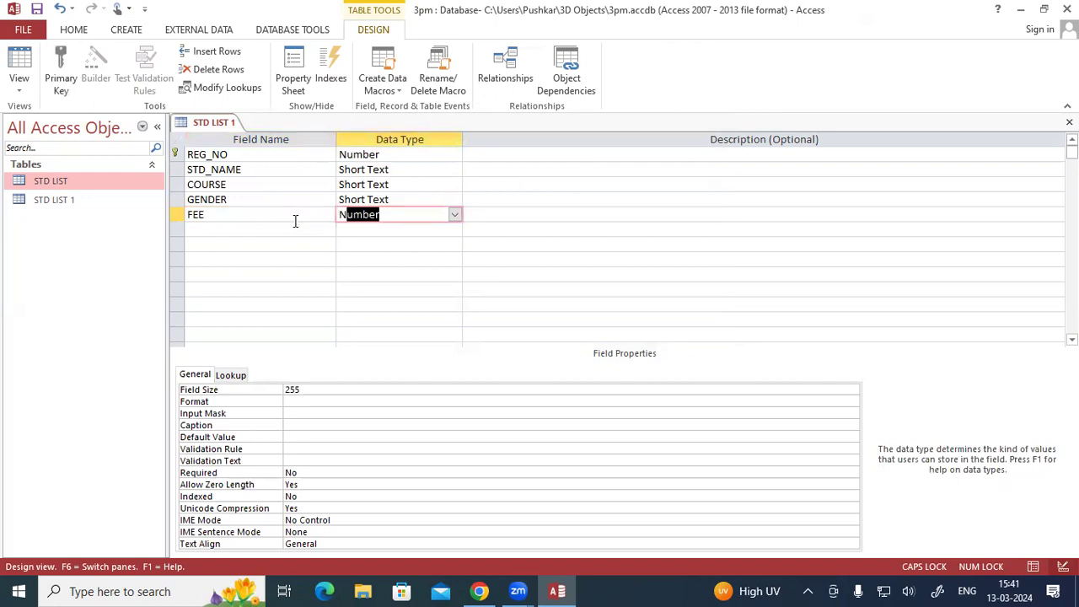
# - Add a DOB field with the Date/Time data type
pyautogui.click(250, 233)
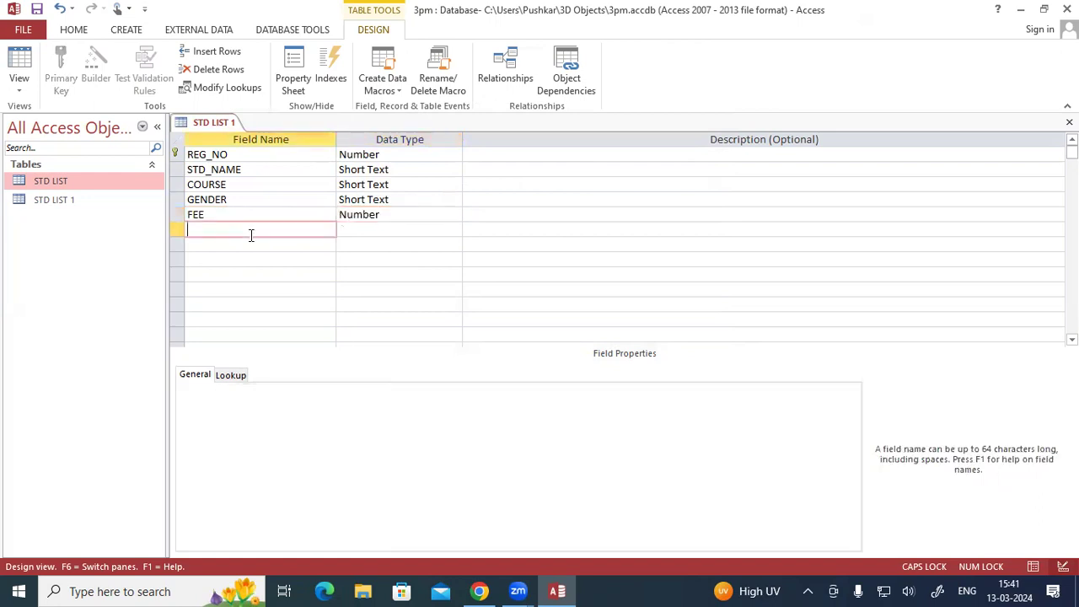
pyautogui.write('DOB')
pyautogui.click(366, 228)
pyautogui.click(454, 230)
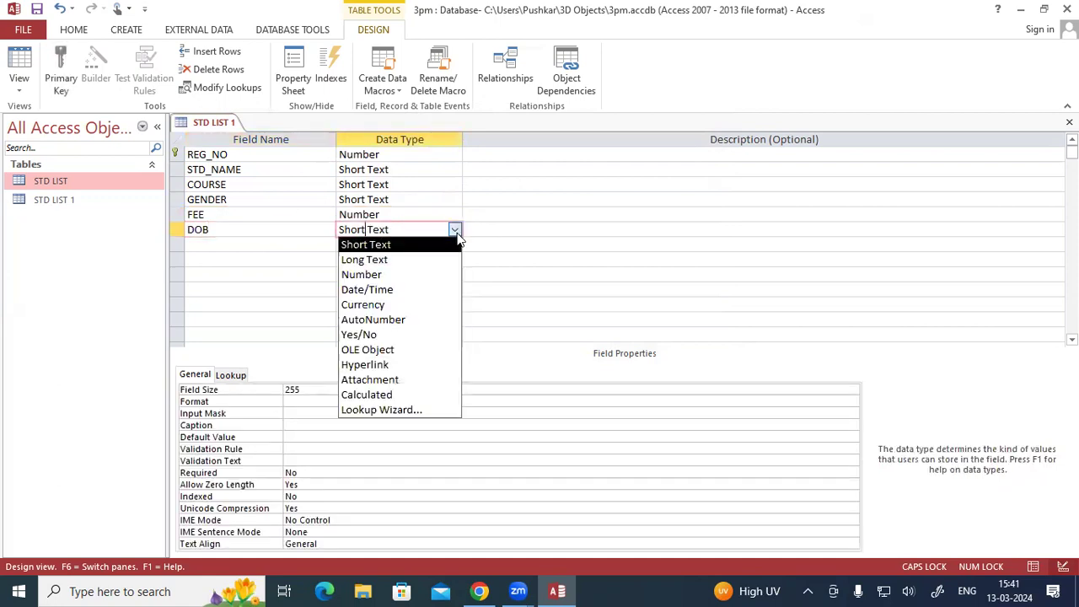
pyautogui.click(406, 290)
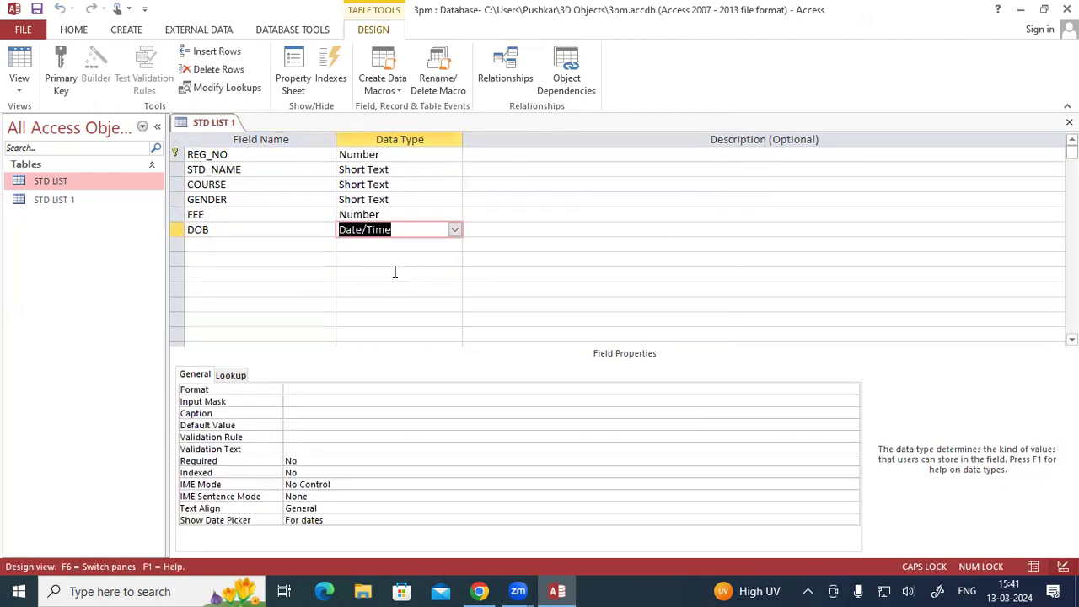
# - Save the STD LIST 1 design and switch the table to Datasheet View
pyautogui.rightClick(201, 123)
pyautogui.click(208, 130)
pyautogui.click(23, 89)
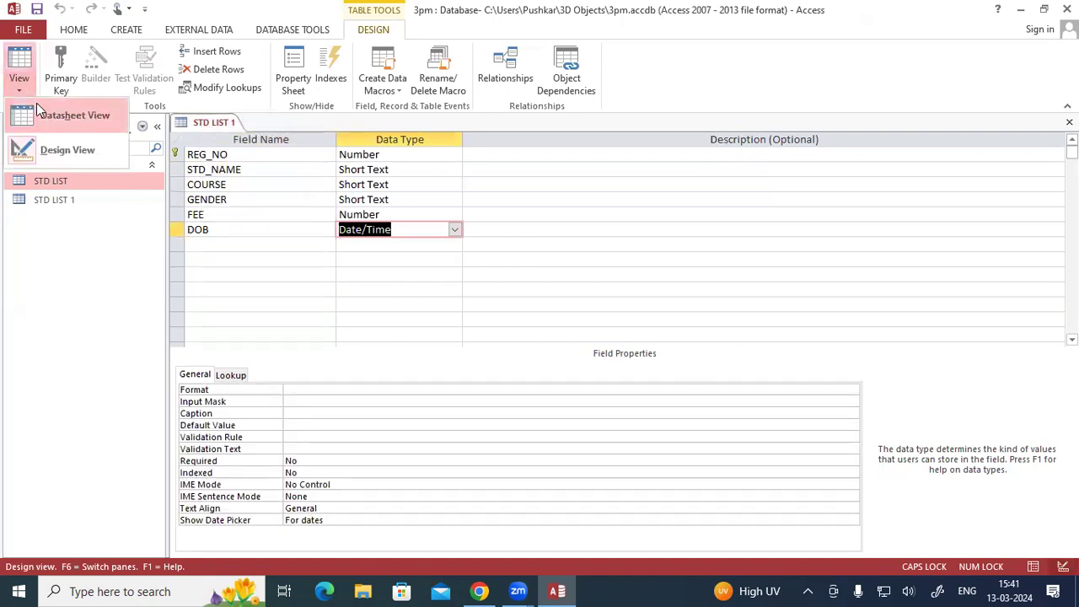
pyautogui.click(40, 113)
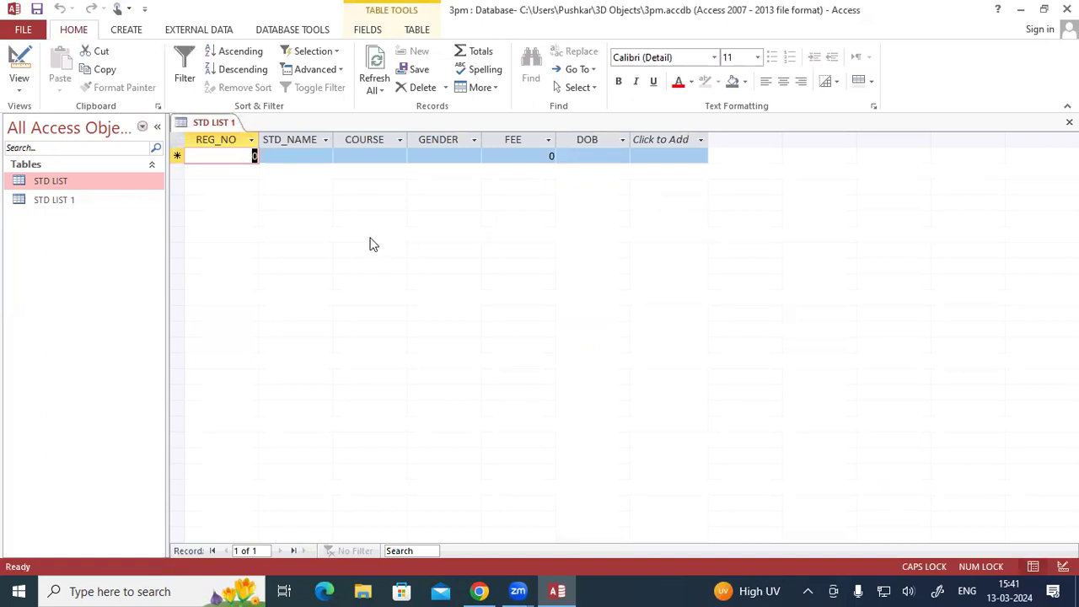
# - Enter the student's registration number and name in the first record of STD LIST 1
pyautogui.press('Tab')
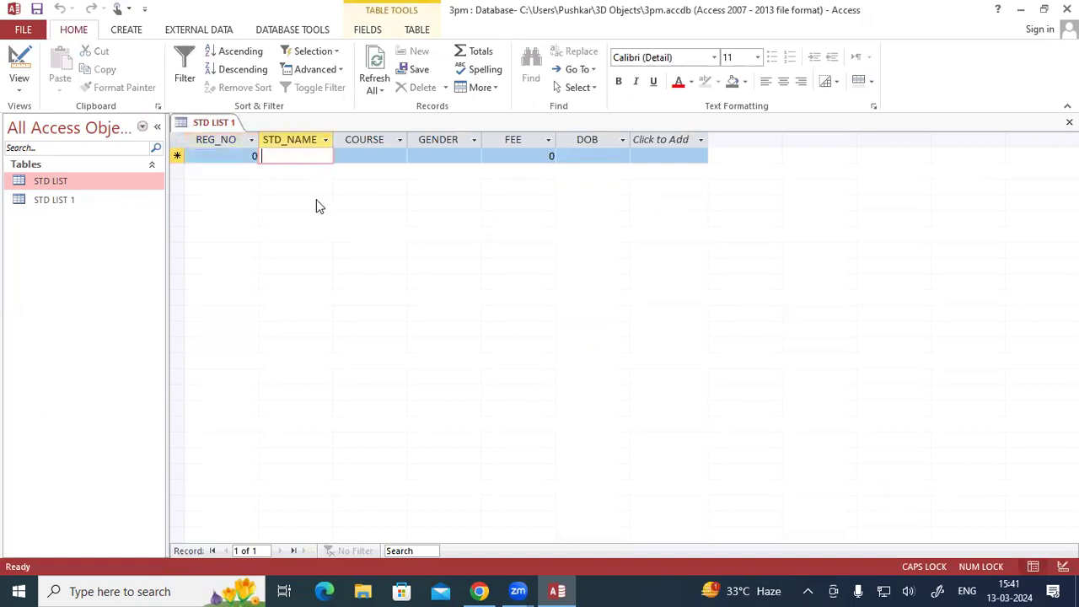
pyautogui.click(241, 158)
pyautogui.moveTo(242, 160); pyautogui.dragTo(256, 160)
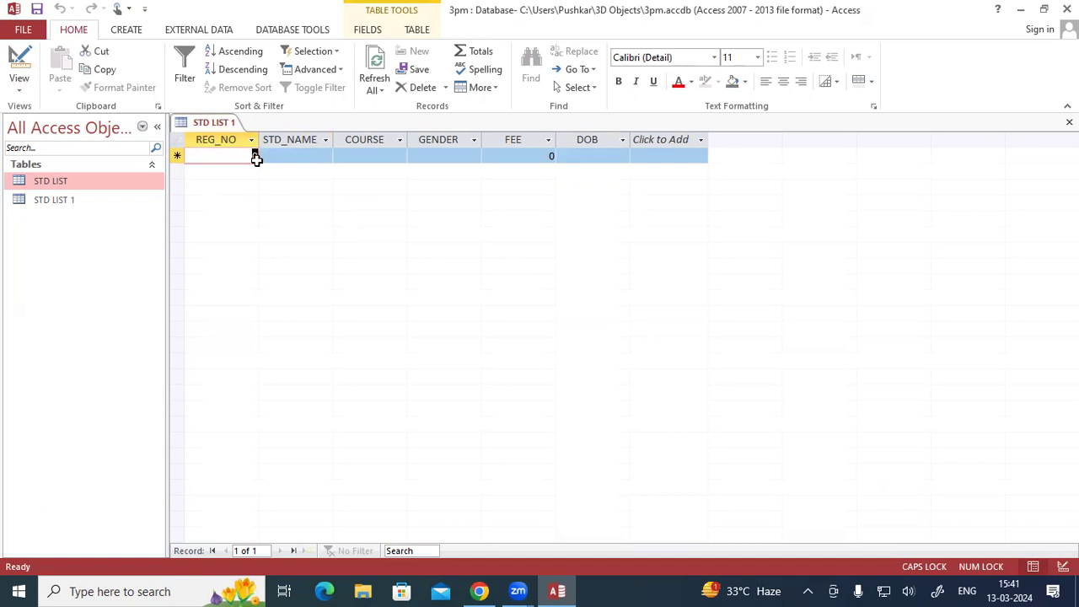
pyautogui.write('50')
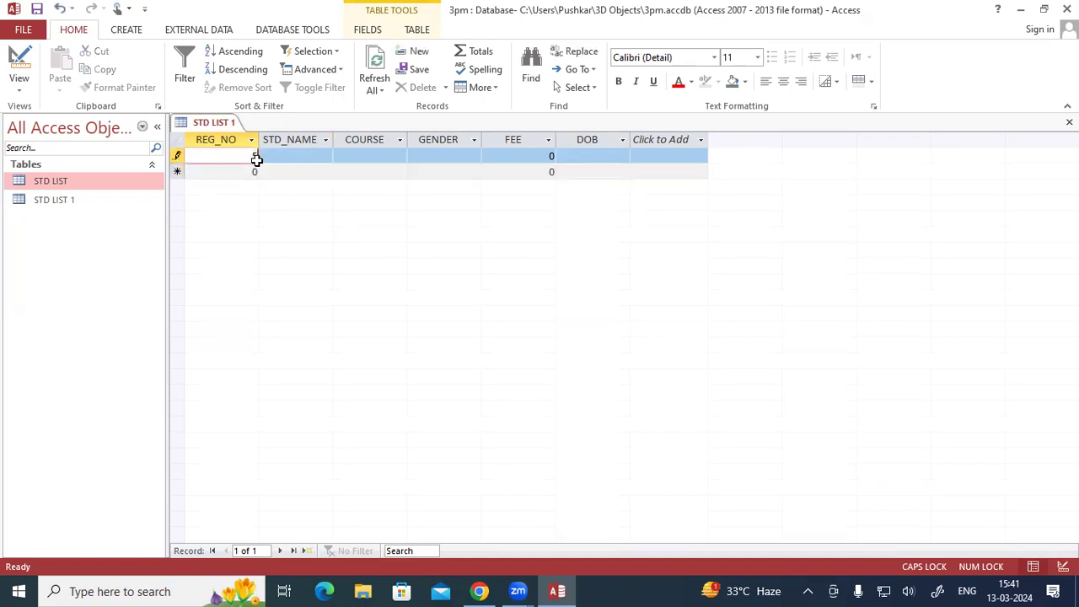
pyautogui.write('71')
pyautogui.press('Tab')
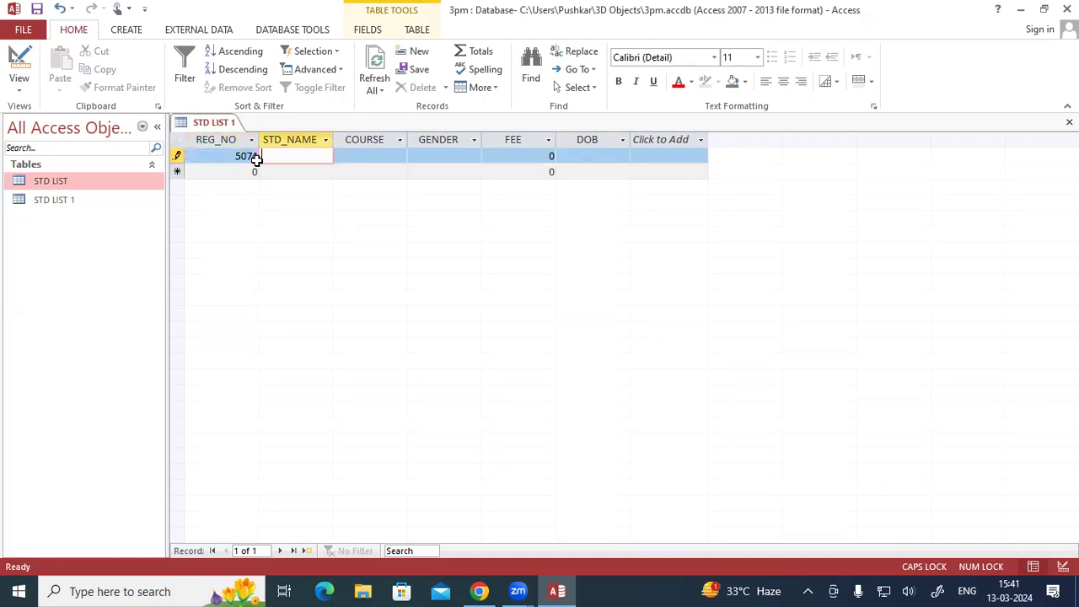
pyautogui.write('SUMIT')
pyautogui.press('Tab')
# - Choose ADCA from the lookup list as the first record's COURSE, trying OM as well before returning to ADCA
pyautogui.write('A')
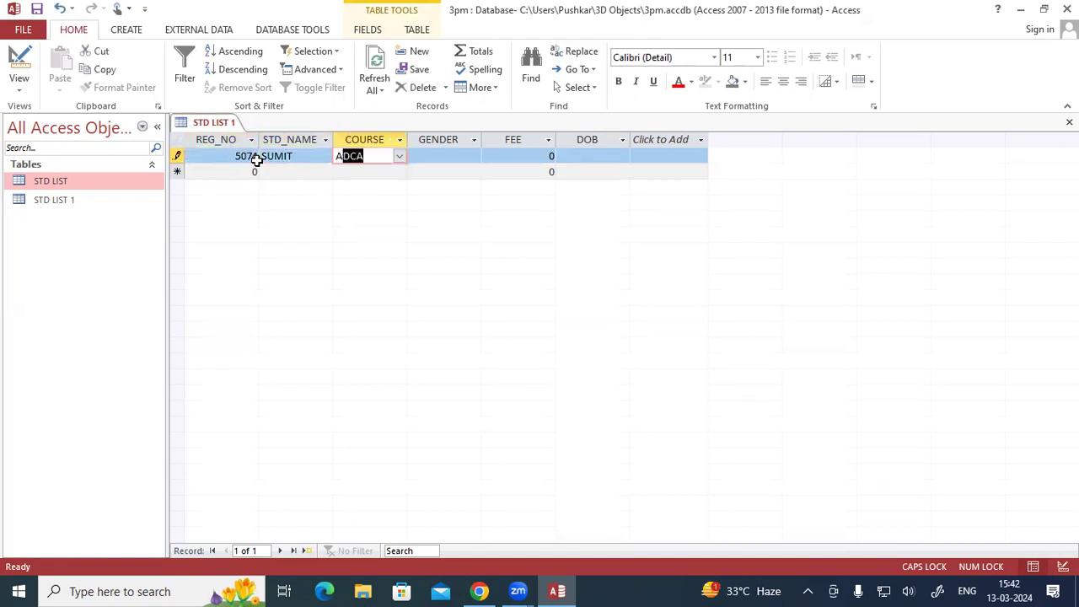
pyautogui.press('BackSpace')
pyautogui.press('BackSpace')
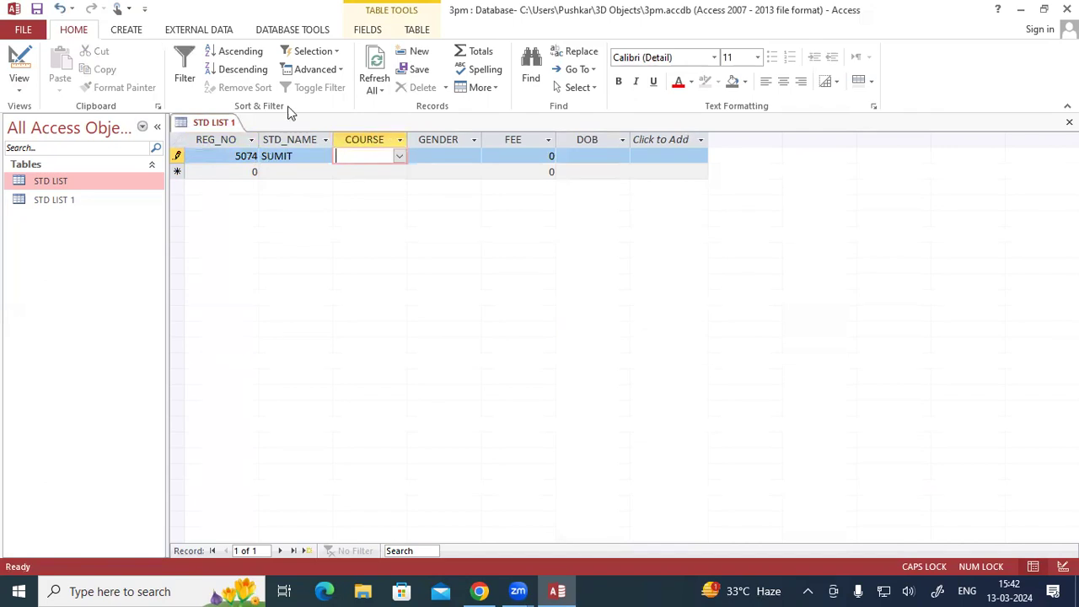
pyautogui.click(399, 157)
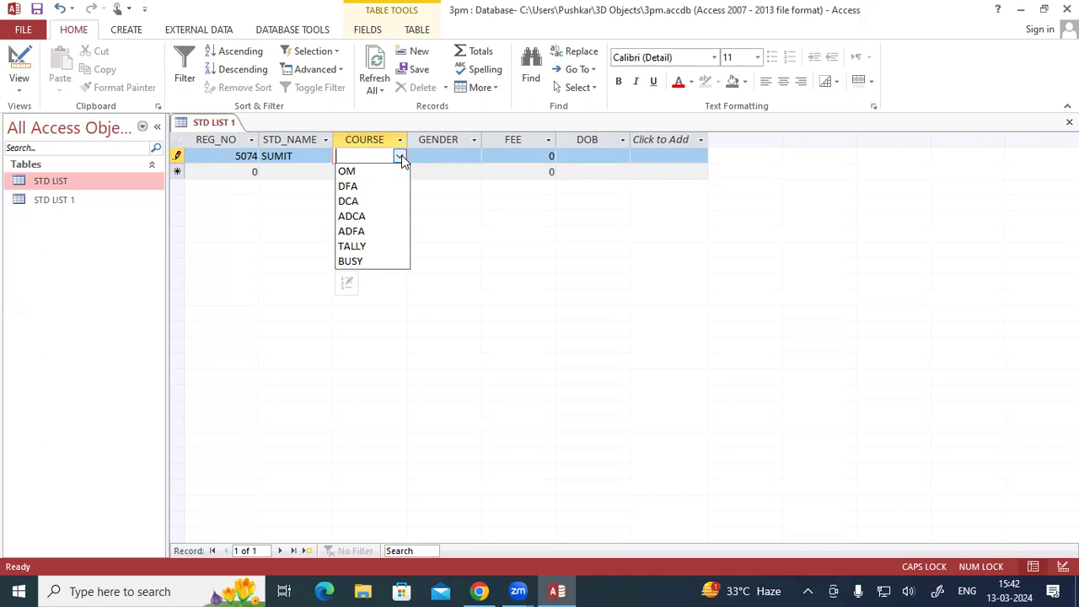
pyautogui.click(352, 219)
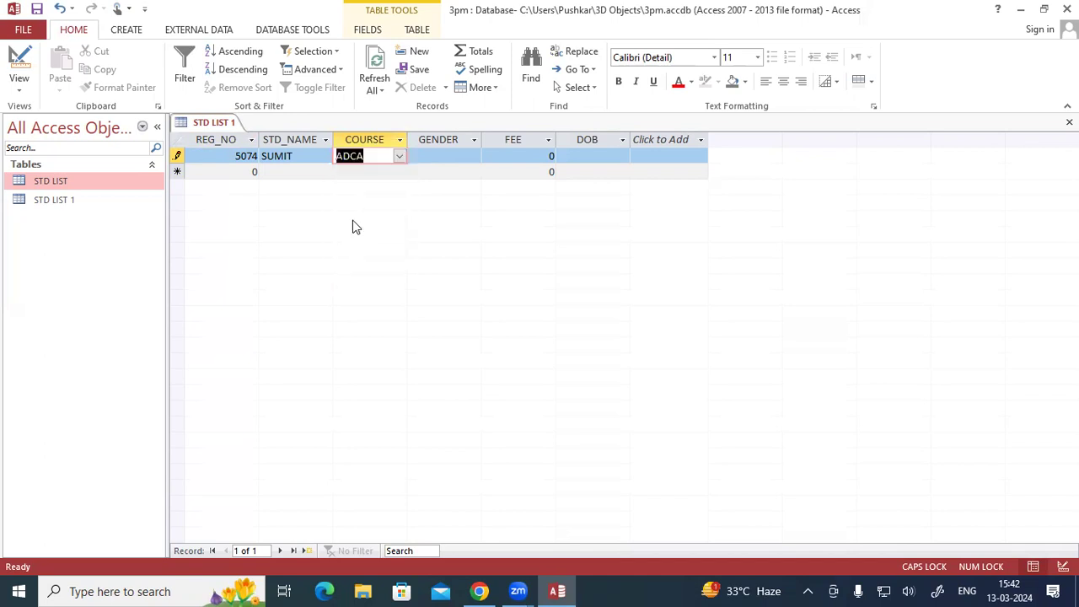
pyautogui.click(401, 157)
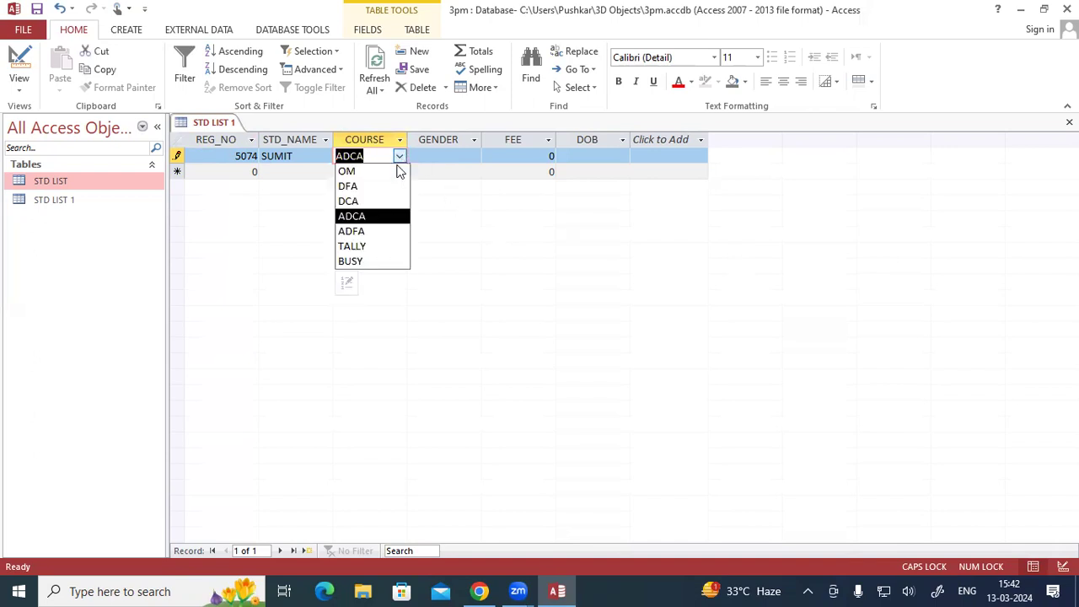
pyautogui.click(373, 173)
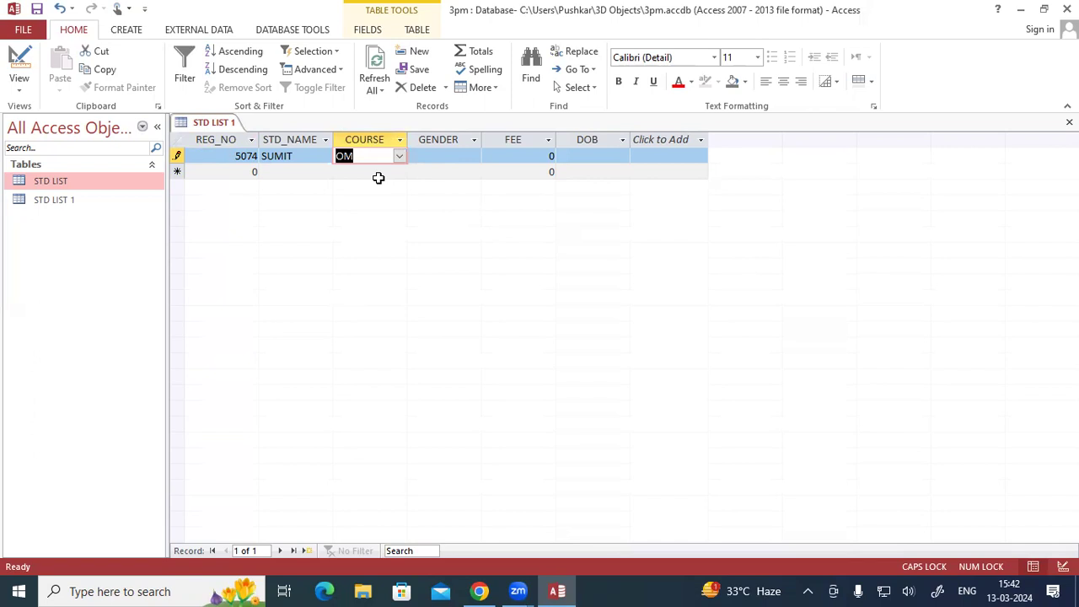
pyautogui.click(400, 158)
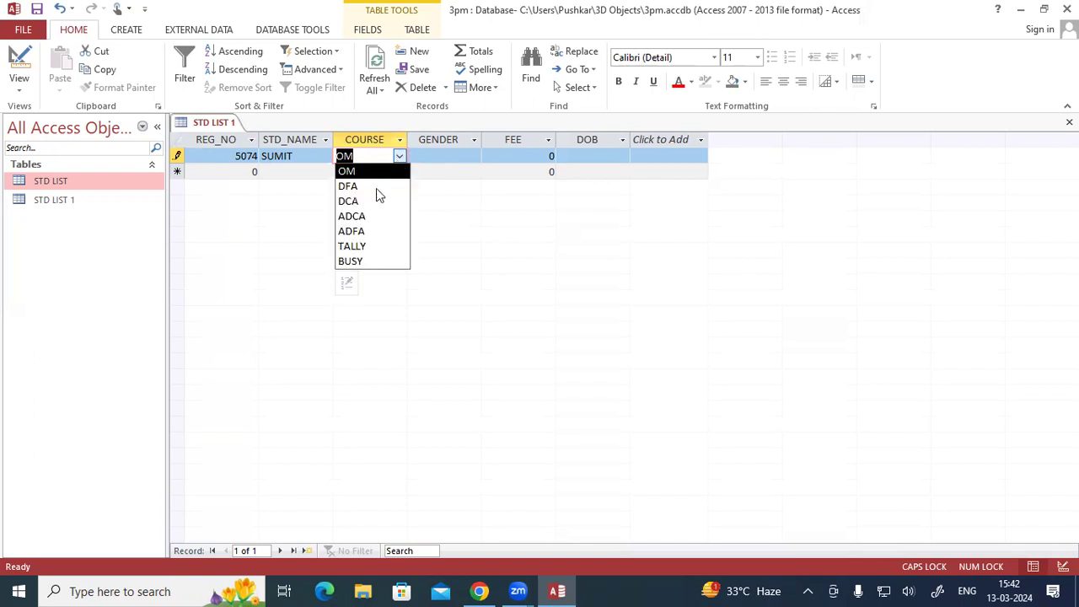
pyautogui.click(367, 216)
# - Set the first record's GENDER to MALE from its lookup list, trying FEMALE before returning to MALE
pyautogui.click(429, 159)
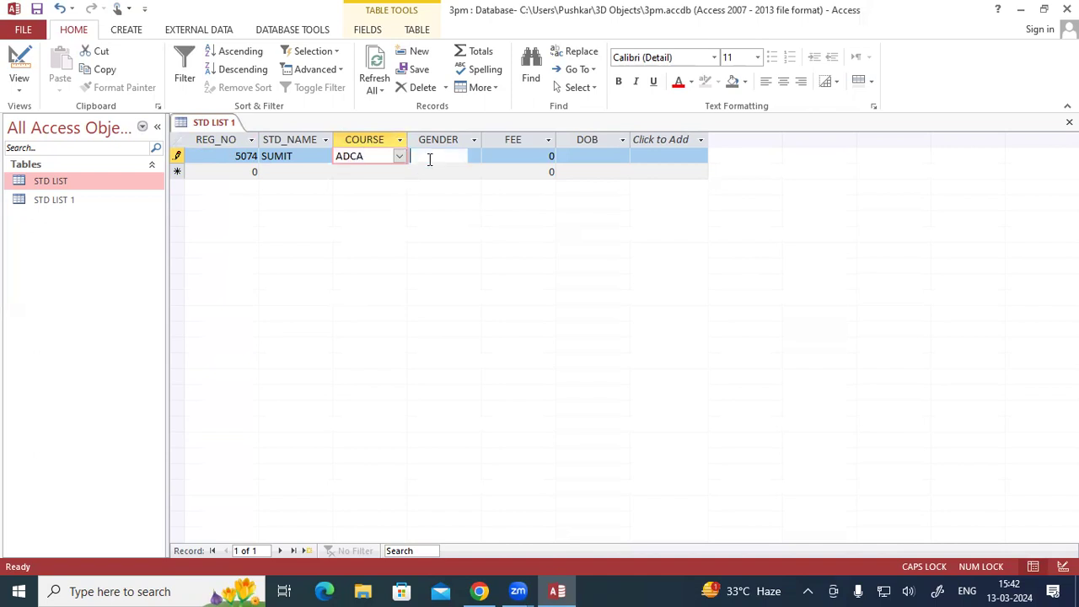
pyautogui.click(473, 157)
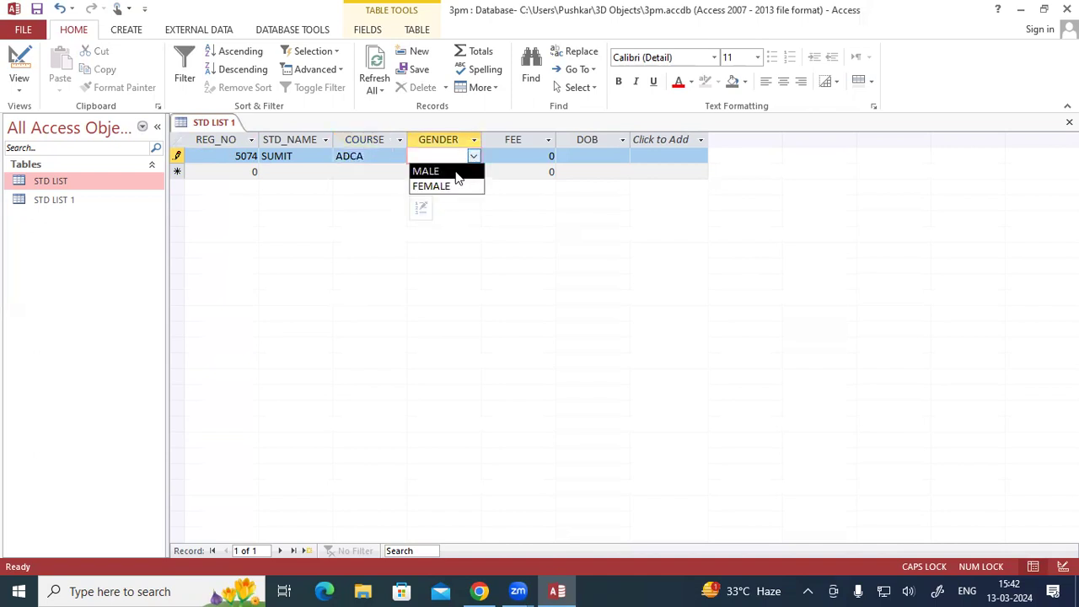
pyautogui.click(457, 174)
pyautogui.click(474, 156)
pyautogui.click(455, 186)
pyautogui.click(473, 161)
pyautogui.click(458, 172)
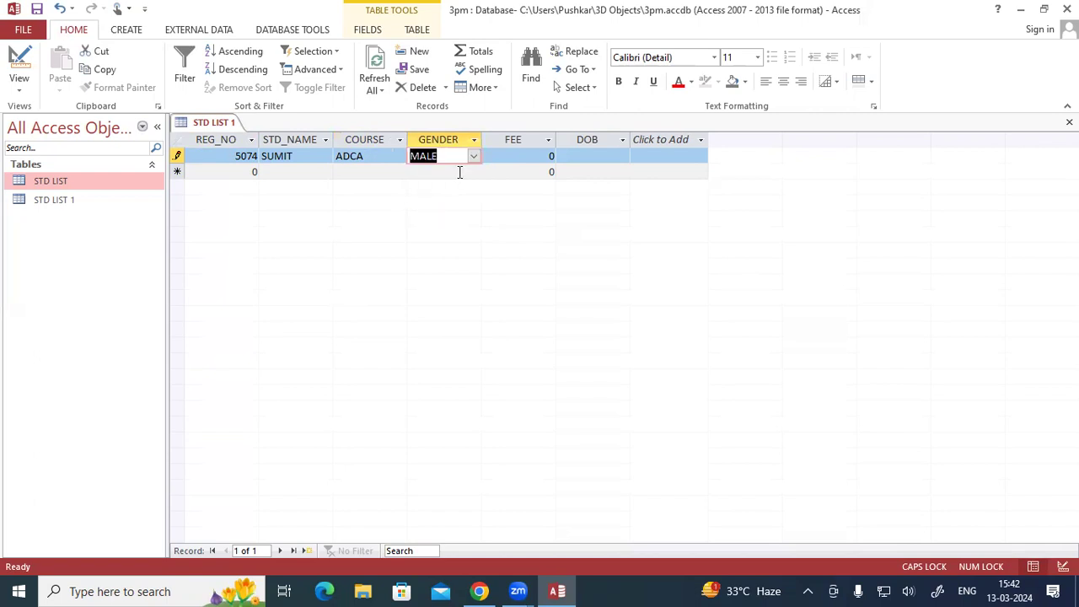
# - Set the first record's FEE to 15000
pyautogui.moveTo(539, 155); pyautogui.dragTo(565, 155)
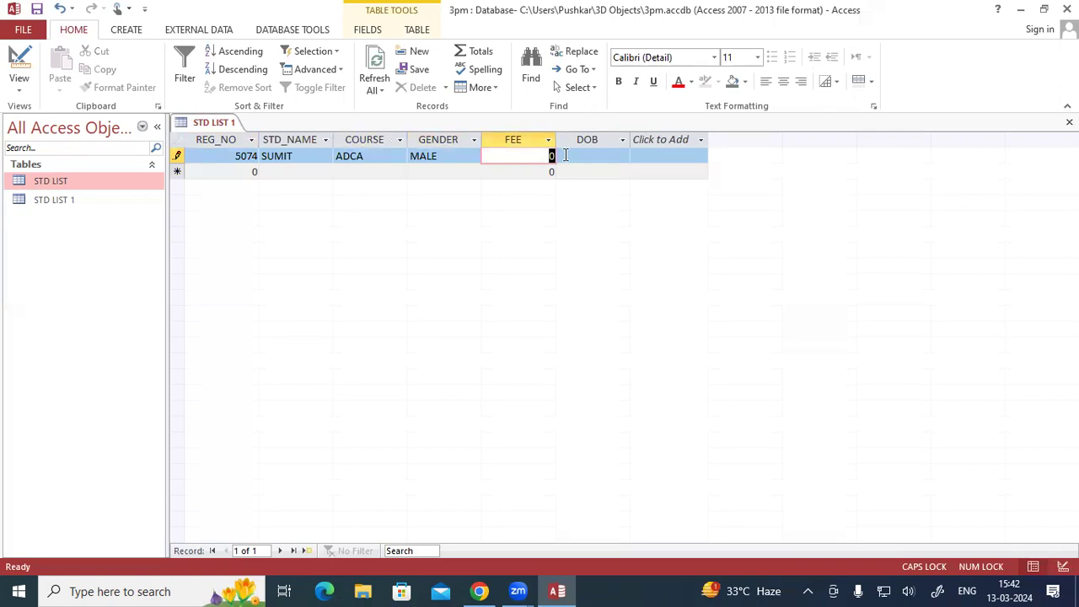
pyautogui.write('15000')
pyautogui.press('Tab')
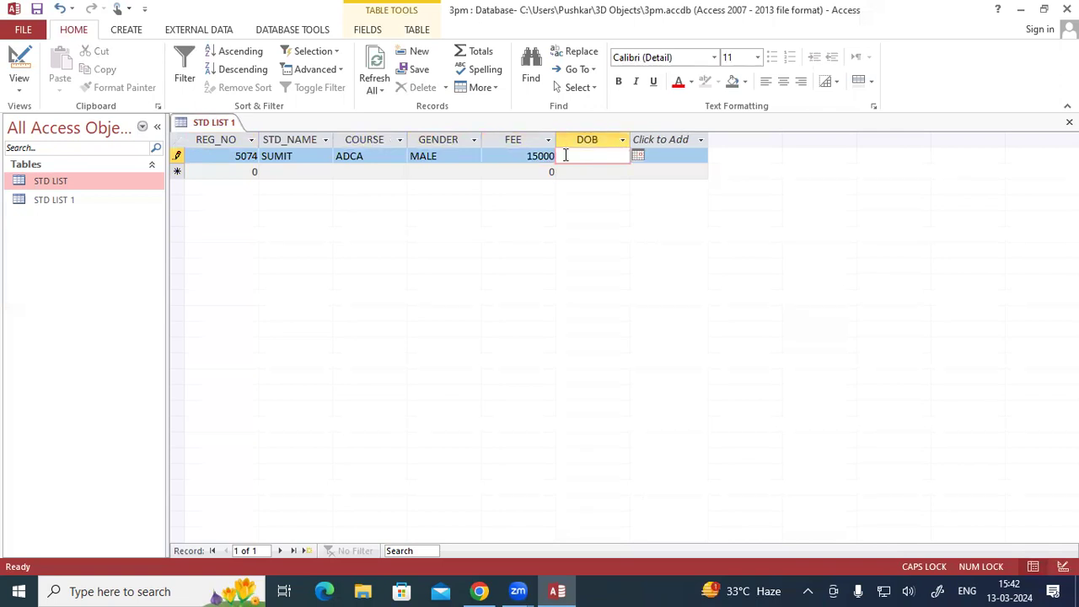
# - Fill the first record's DOB with today's date from the date picker after browsing back through earlier months
pyautogui.click(638, 155)
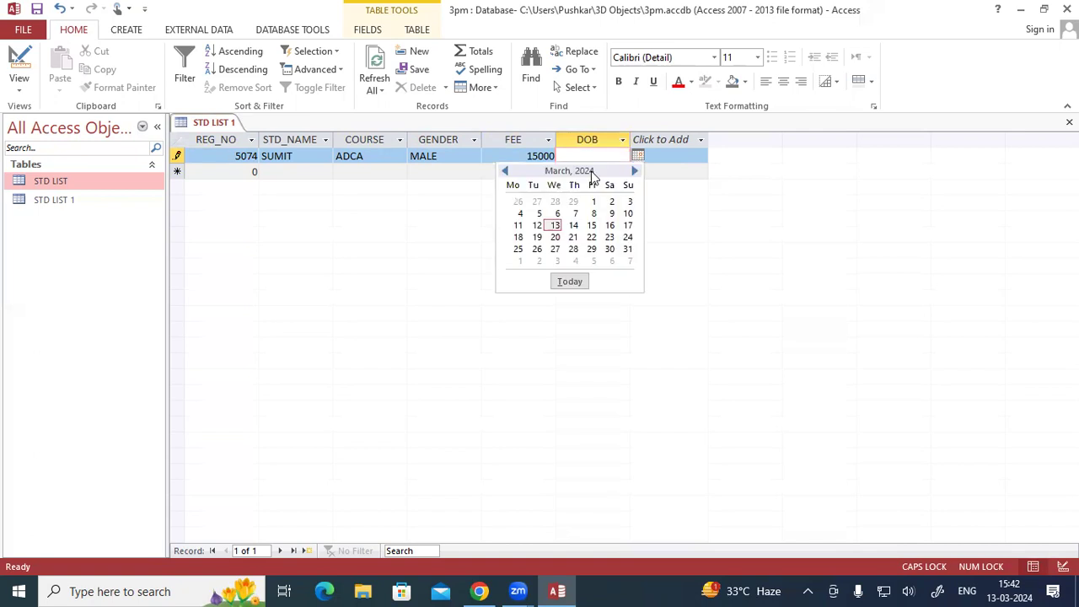
pyautogui.click(506, 172)
pyautogui.click(506, 172)
pyautogui.click(506, 172)
pyautogui.click(506, 172)
pyautogui.click(506, 172)
pyautogui.click(506, 172)
pyautogui.click(505, 172)
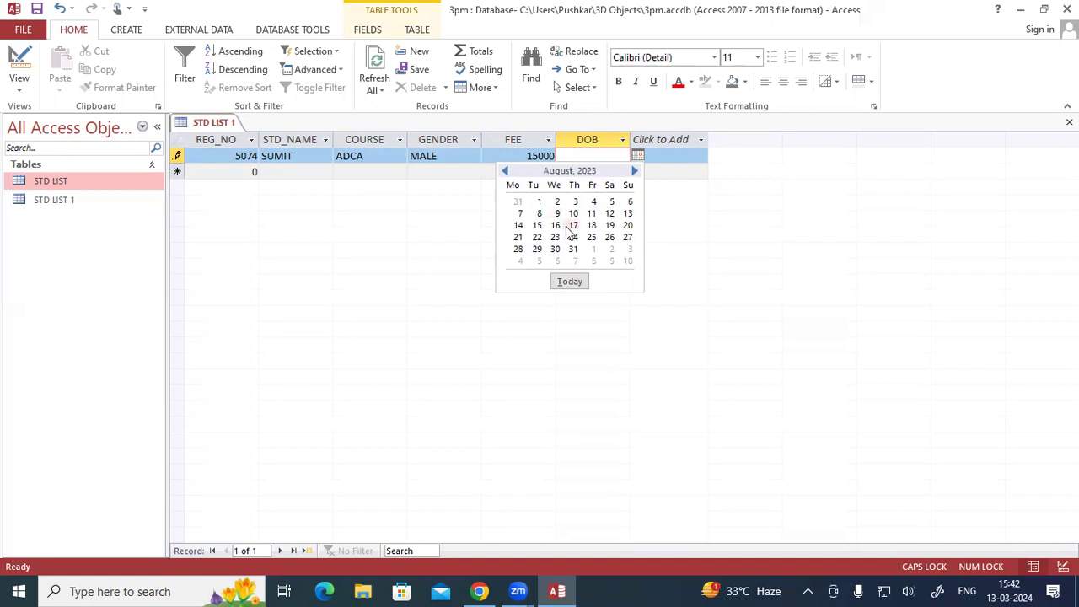
pyautogui.click(569, 281)
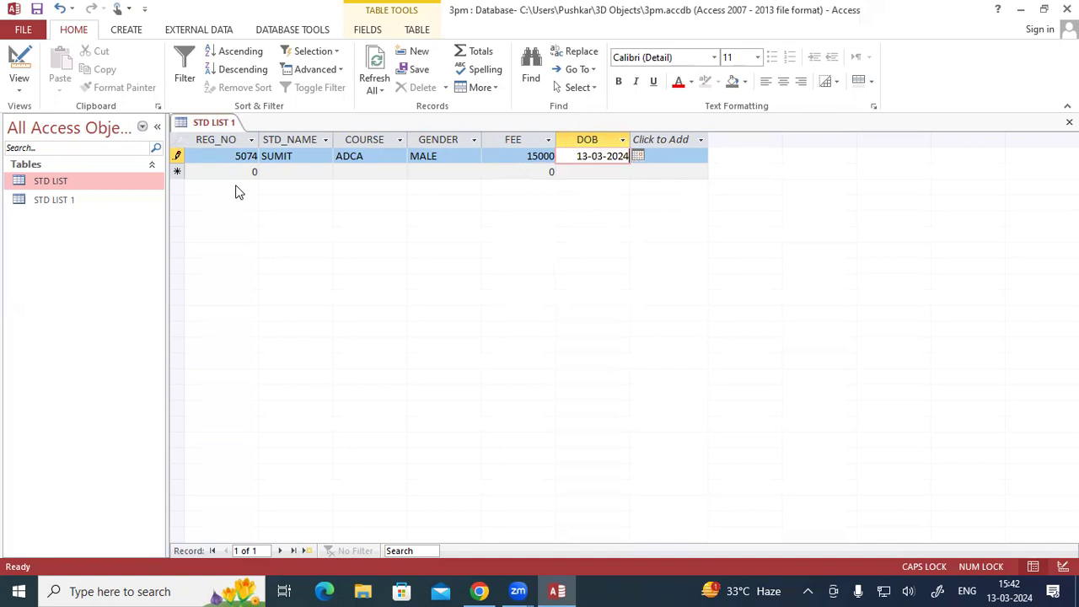
# - Start a second record in STD LIST 1 and enter the student's registration number and name
pyautogui.press('Tab')
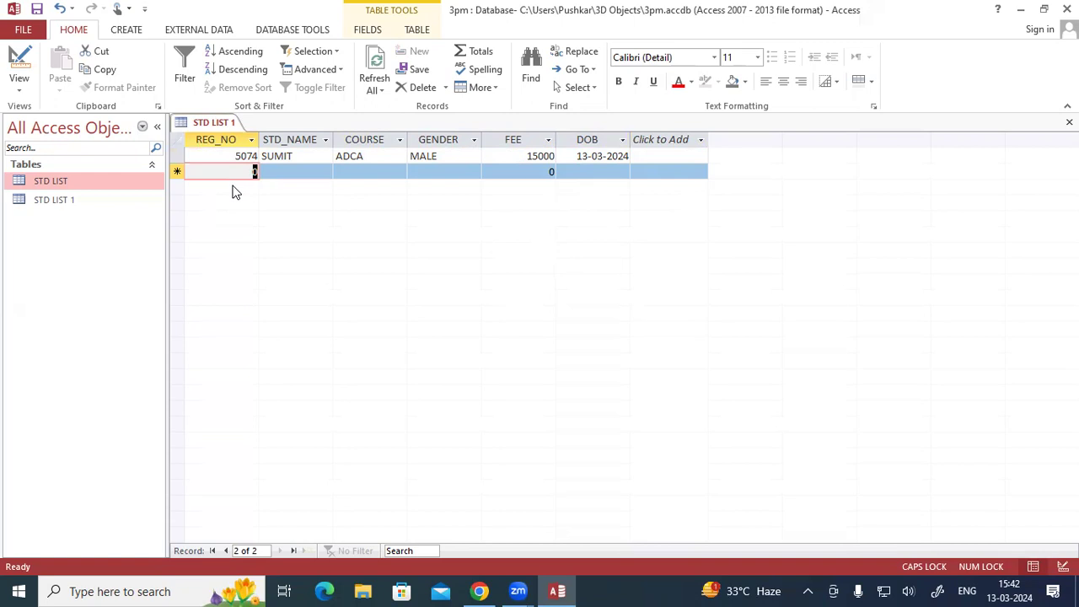
pyautogui.write('4947')
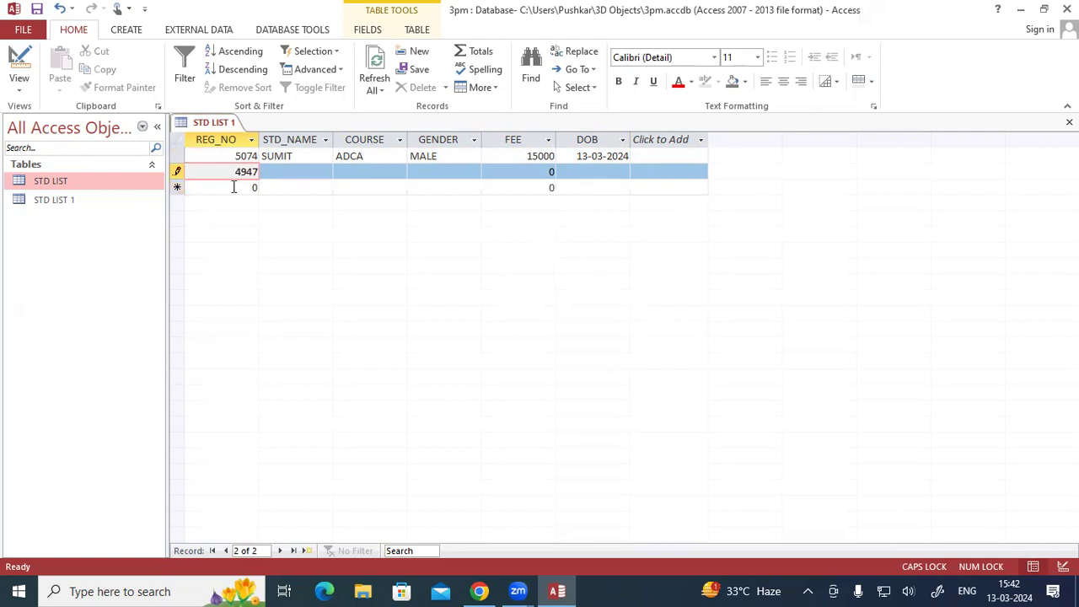
pyautogui.press('Tab')
pyautogui.write('ANKITA')
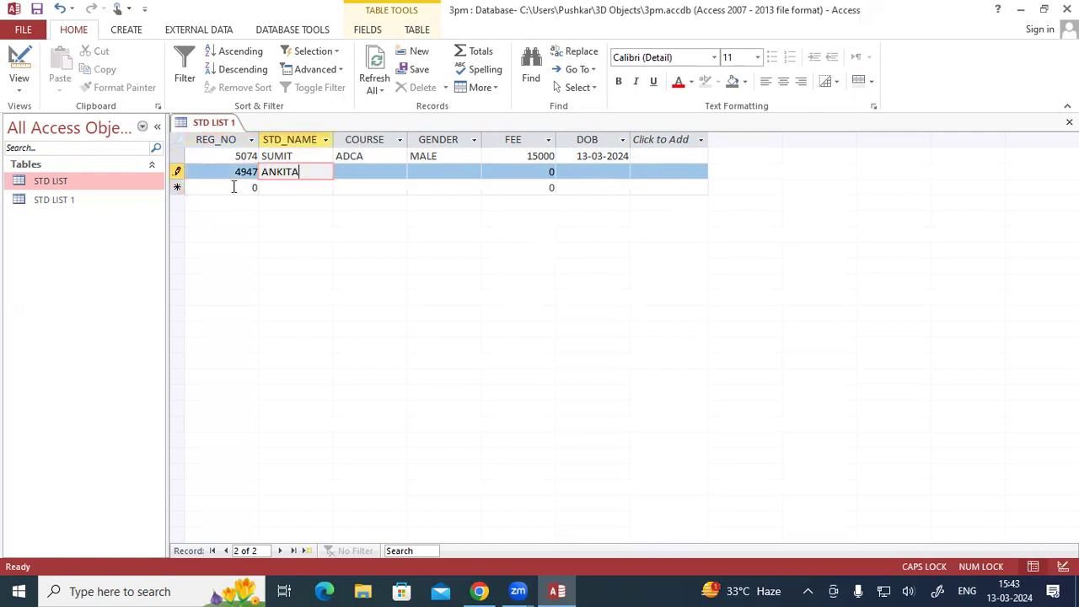
# - Choose ADFA as the second record's COURSE and FEMALE as its GENDER from the lookup lists
pyautogui.press('Tab')
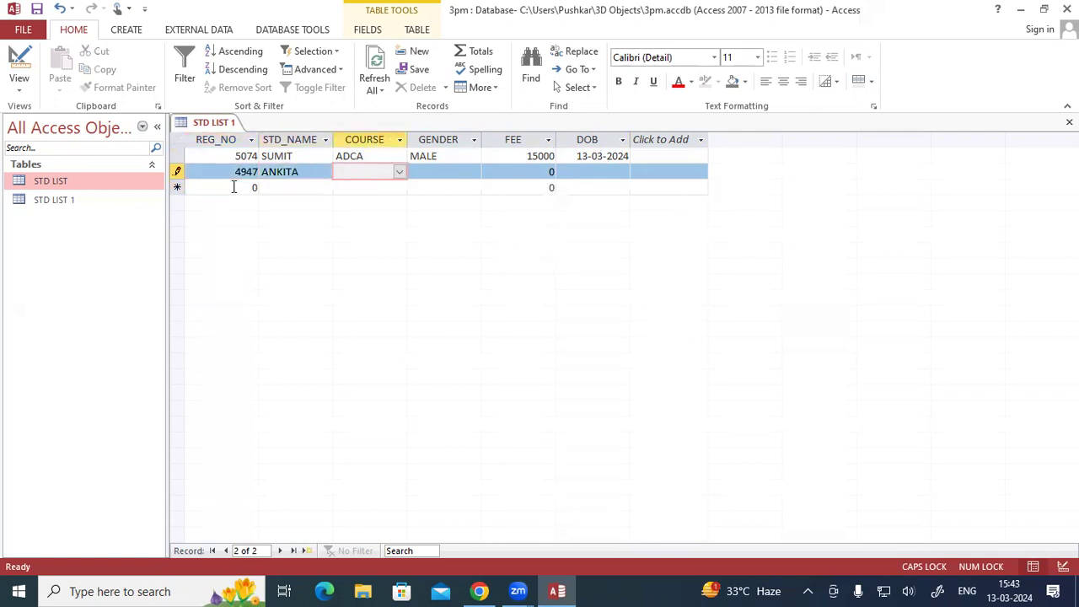
pyautogui.click(400, 172)
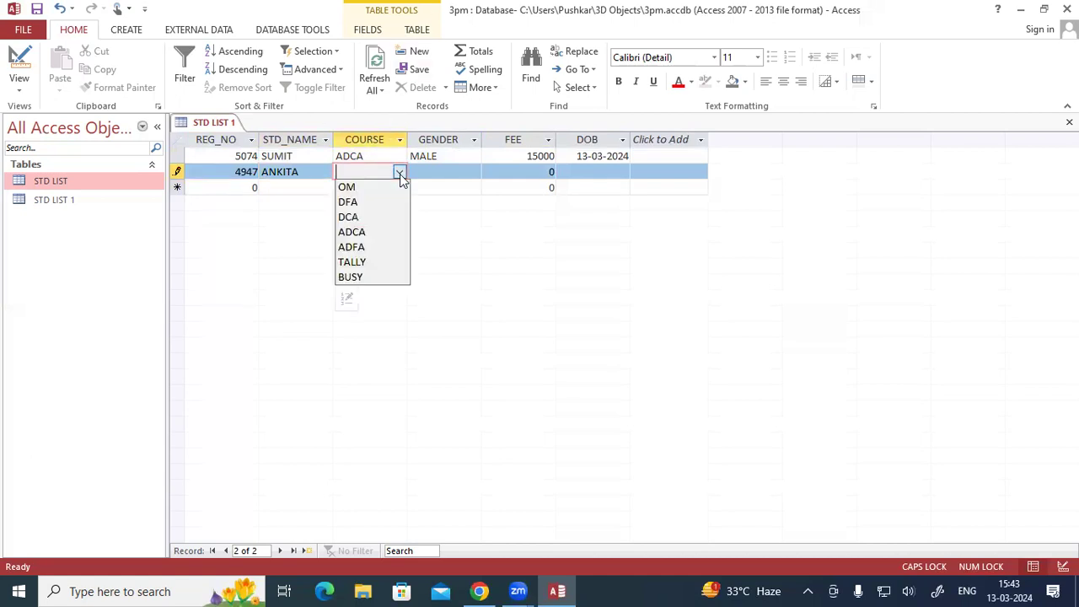
pyautogui.click(390, 247)
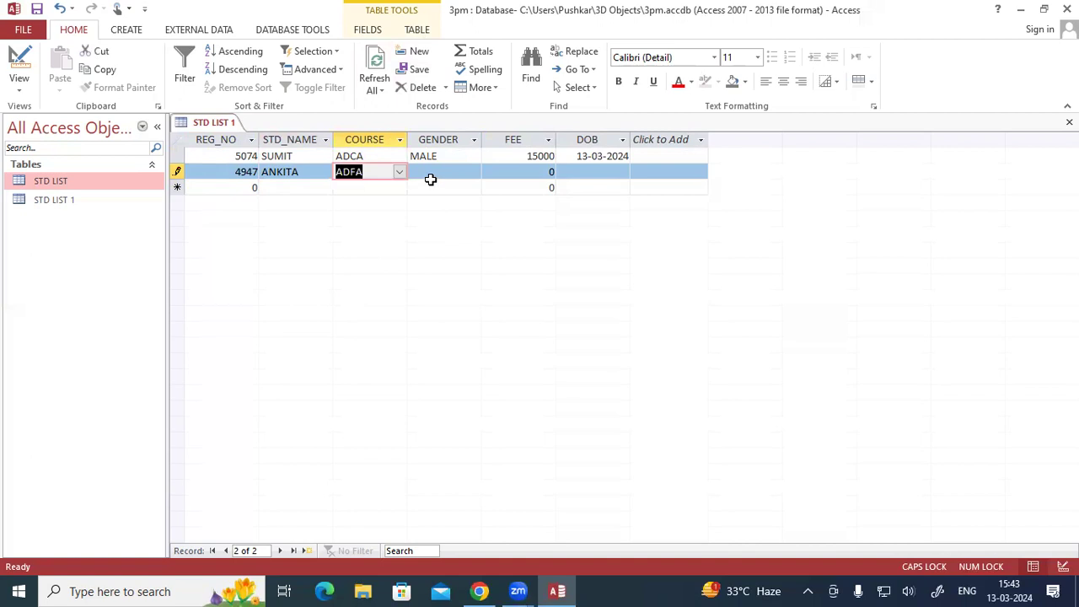
pyautogui.click(430, 179)
pyautogui.click(473, 172)
pyautogui.click(451, 202)
# - Set the second record's FEE to 13500
pyautogui.click(522, 172)
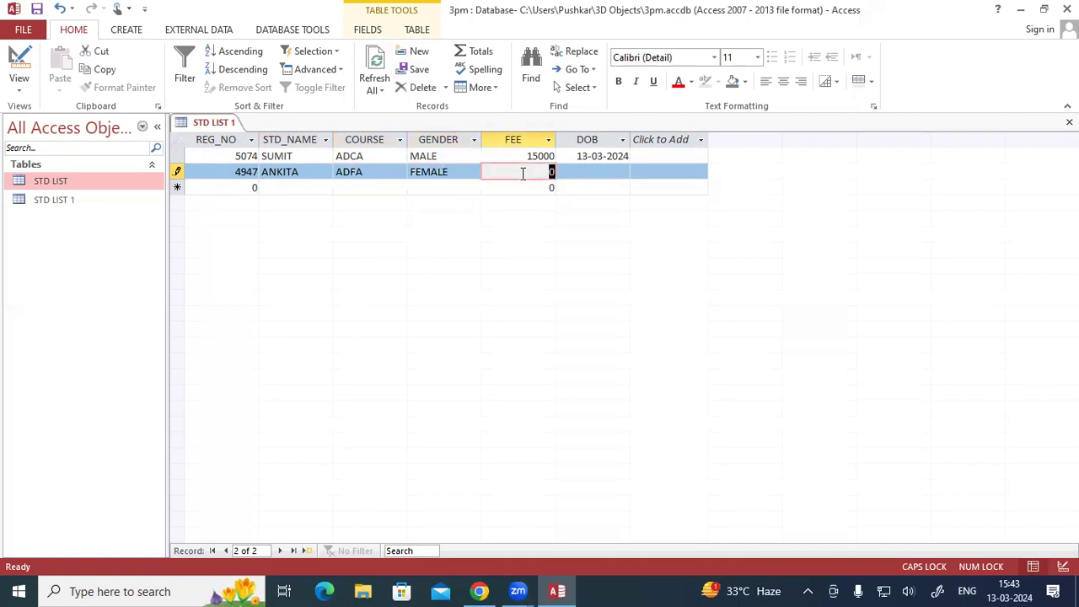
pyautogui.write('13500')
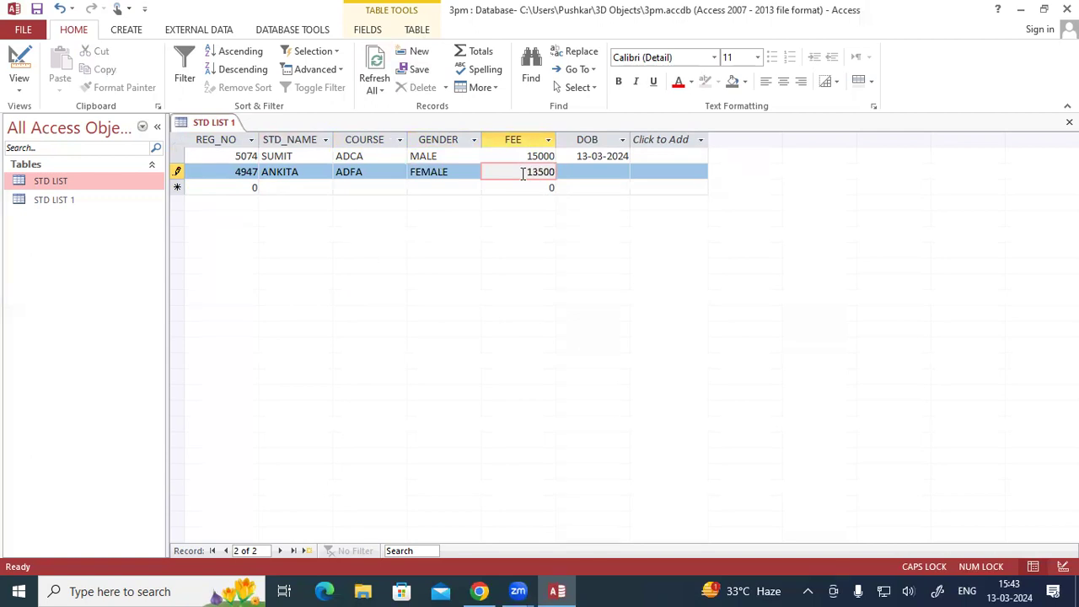
pyautogui.press('Tab')
# - Pick the second student's date of birth in the DOB field's calendar, going back to an earlier month
pyautogui.click(638, 175)
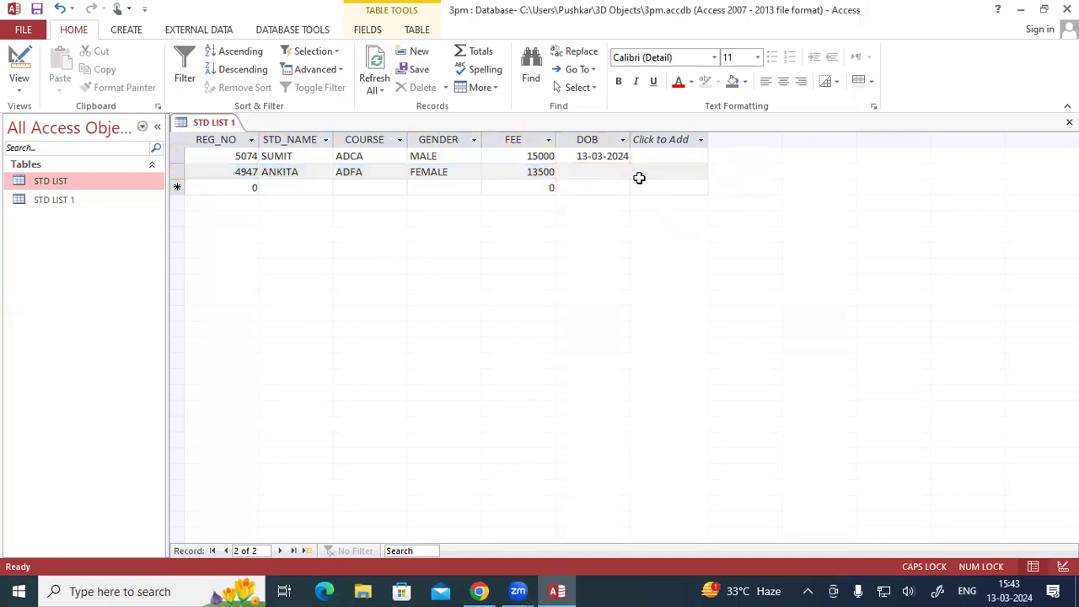
pyautogui.click(605, 171)
pyautogui.click(638, 171)
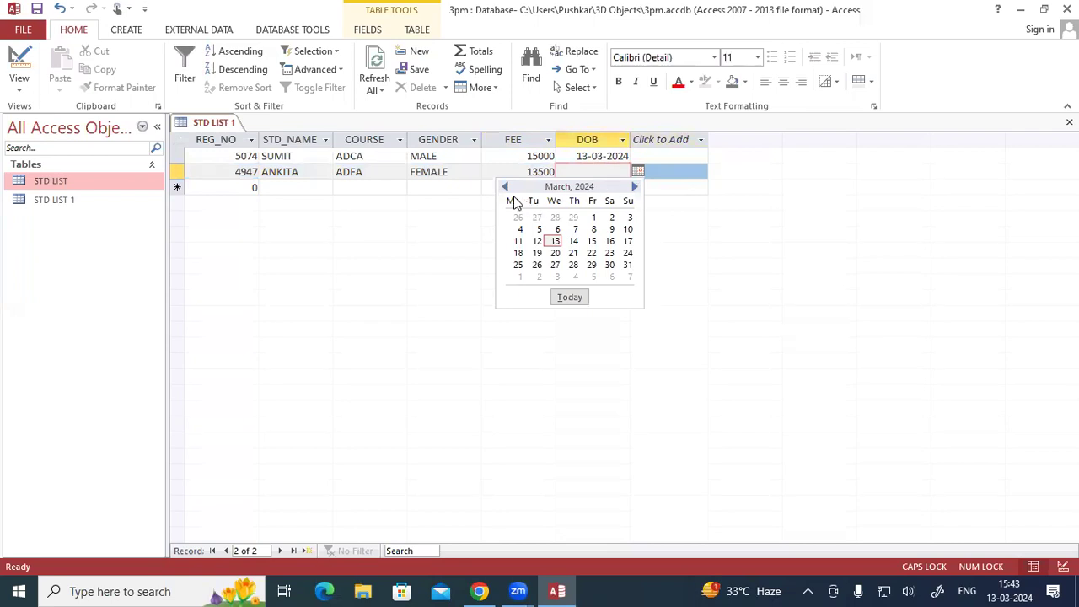
pyautogui.moveTo(508, 192); pyautogui.dragTo(508, 192)
pyautogui.click(845, 438)
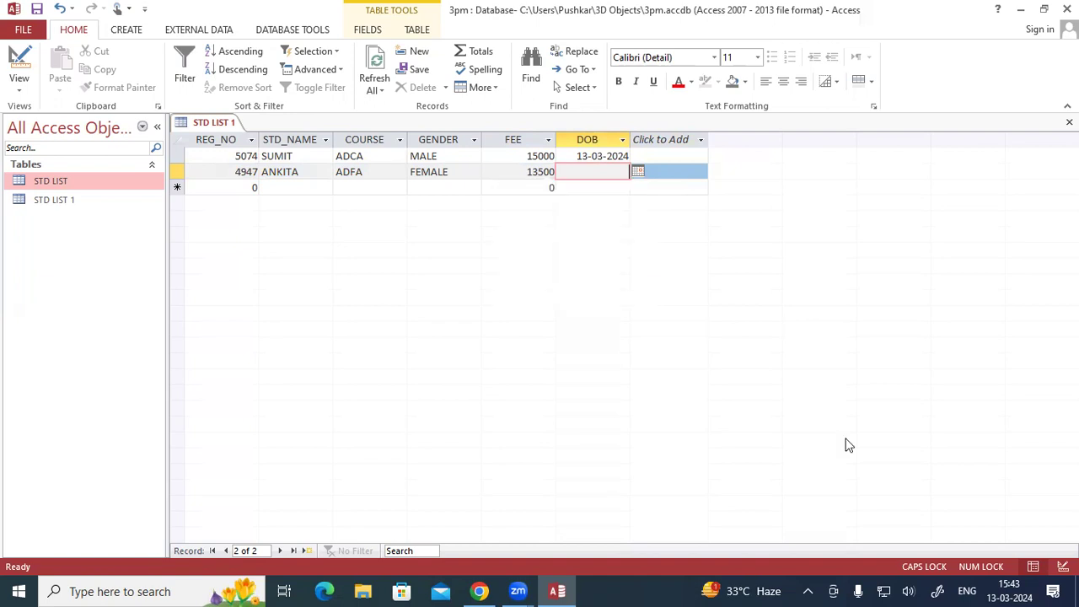
pyautogui.click(638, 172)
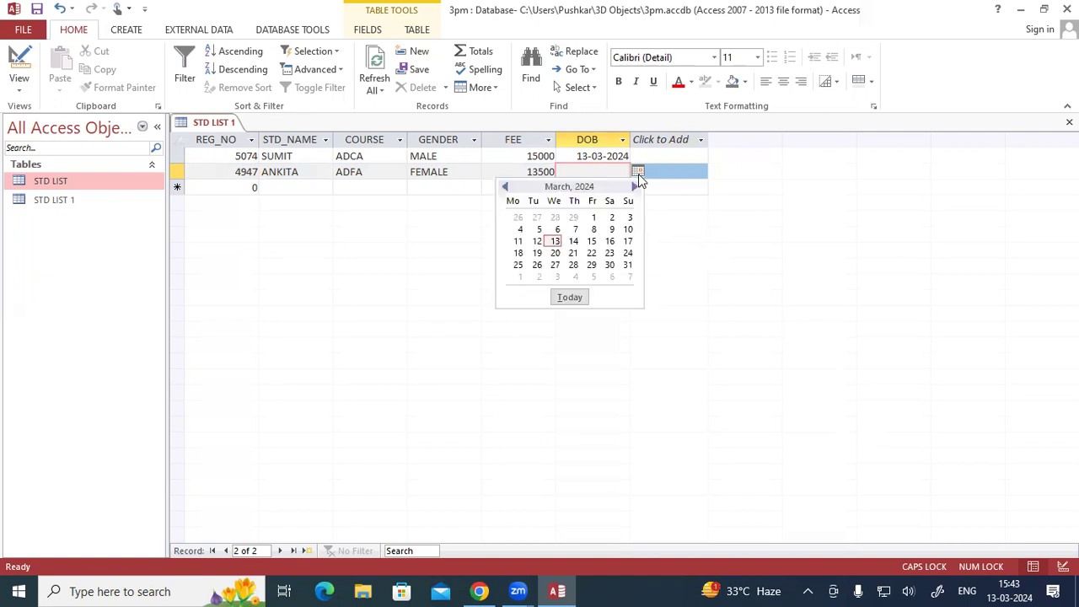
pyautogui.click(507, 188)
pyautogui.click(508, 188)
pyautogui.click(507, 188)
pyautogui.click(519, 230)
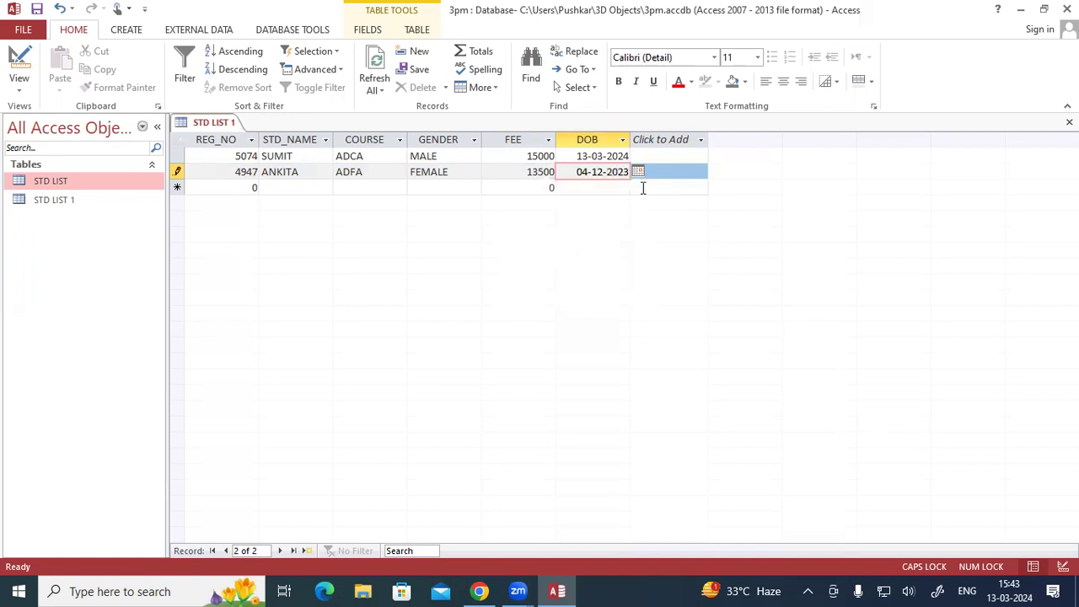
# - Save the STD LIST 1 table and close it
pyautogui.rightClick(196, 127)
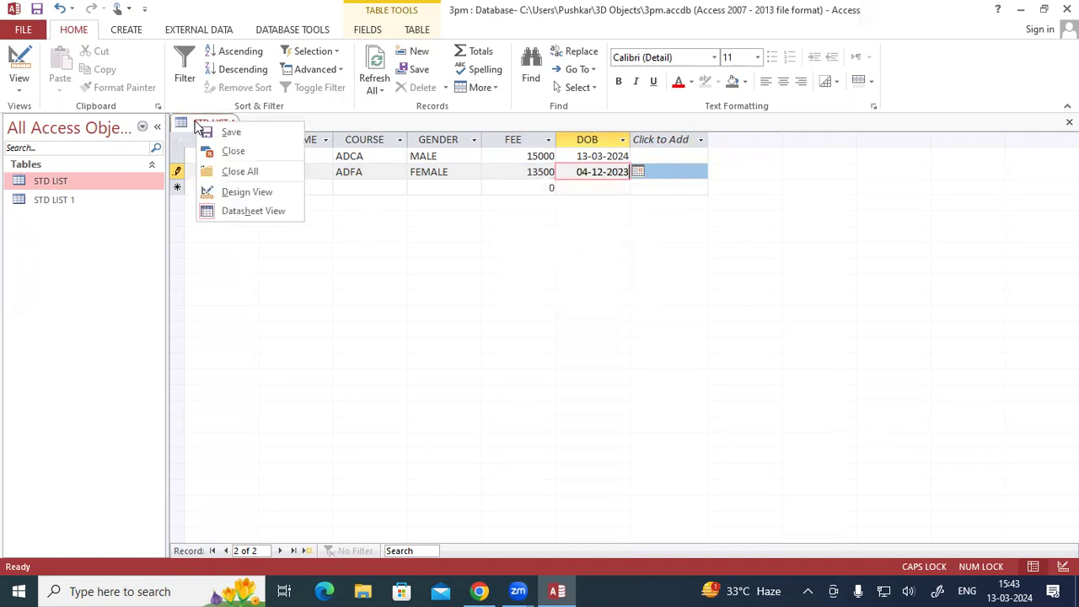
pyautogui.click(215, 131)
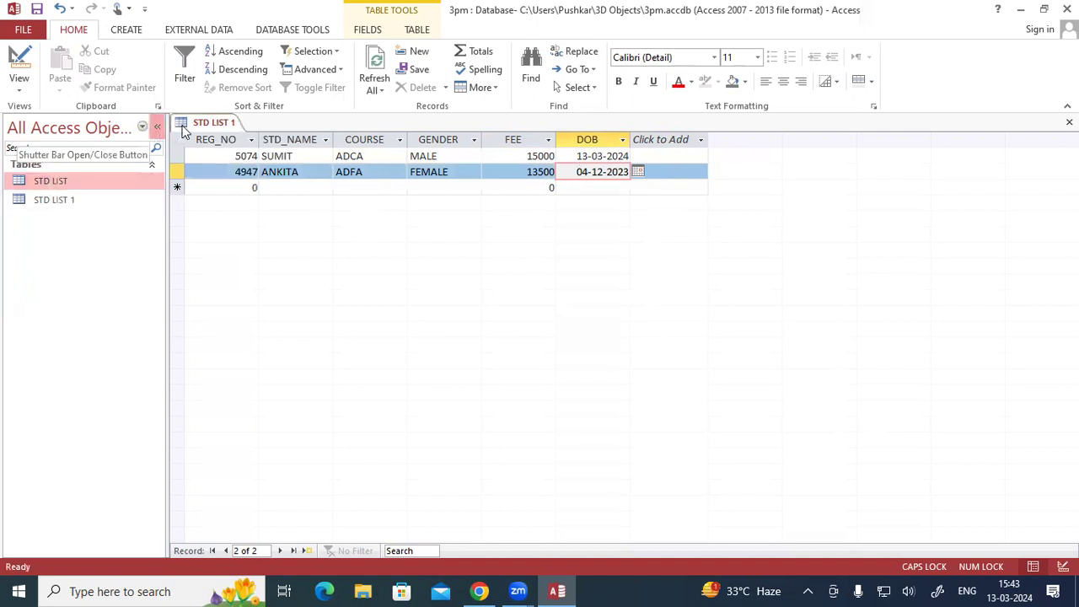
pyautogui.rightClick(207, 123)
pyautogui.click(240, 149)
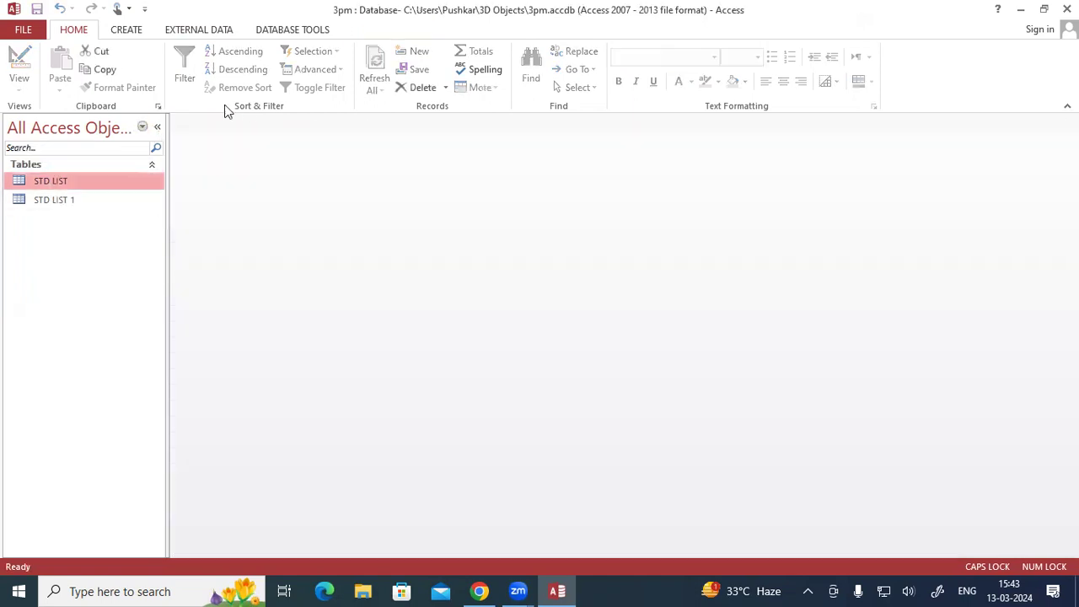
# - Reopen STD LIST 1 and open STD LIST in Datasheet View, checking its empty new record and the field types available for a new column
pyautogui.doubleClick(52, 199)
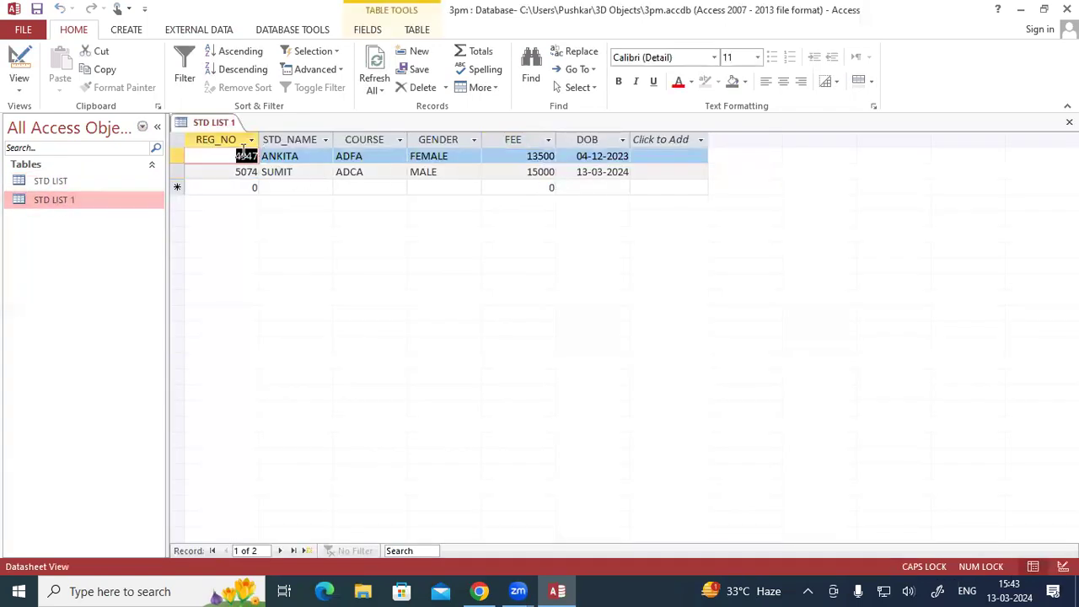
pyautogui.doubleClick(72, 183)
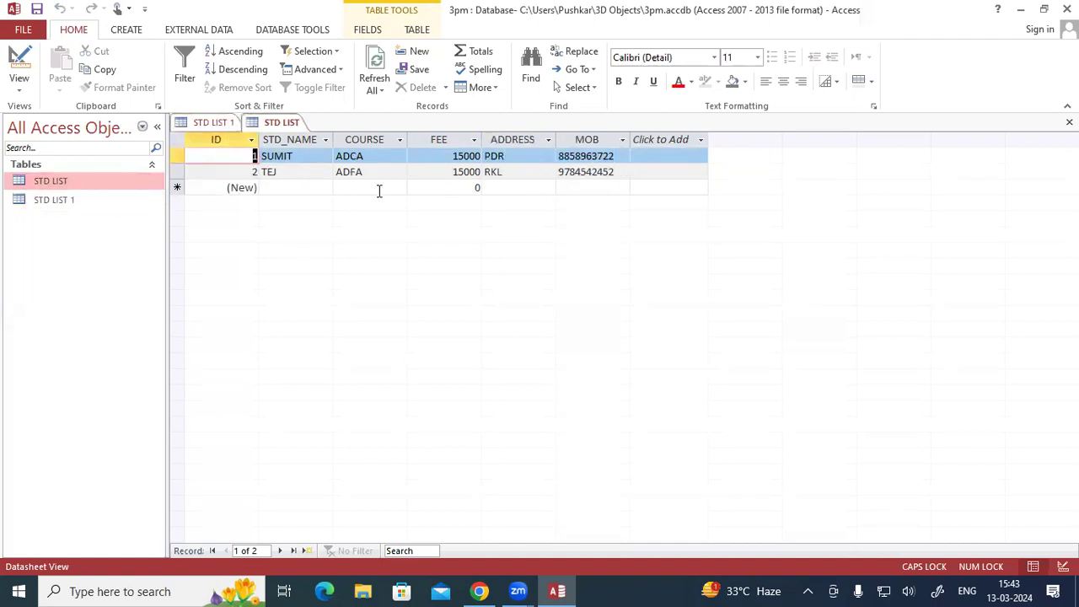
pyautogui.click(237, 187)
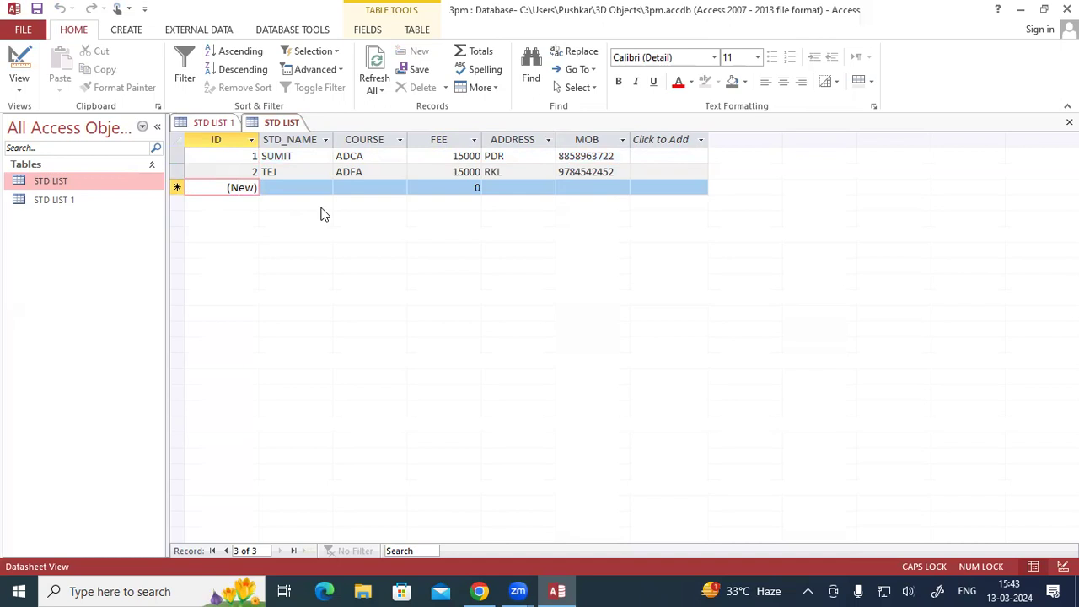
pyautogui.click(662, 140)
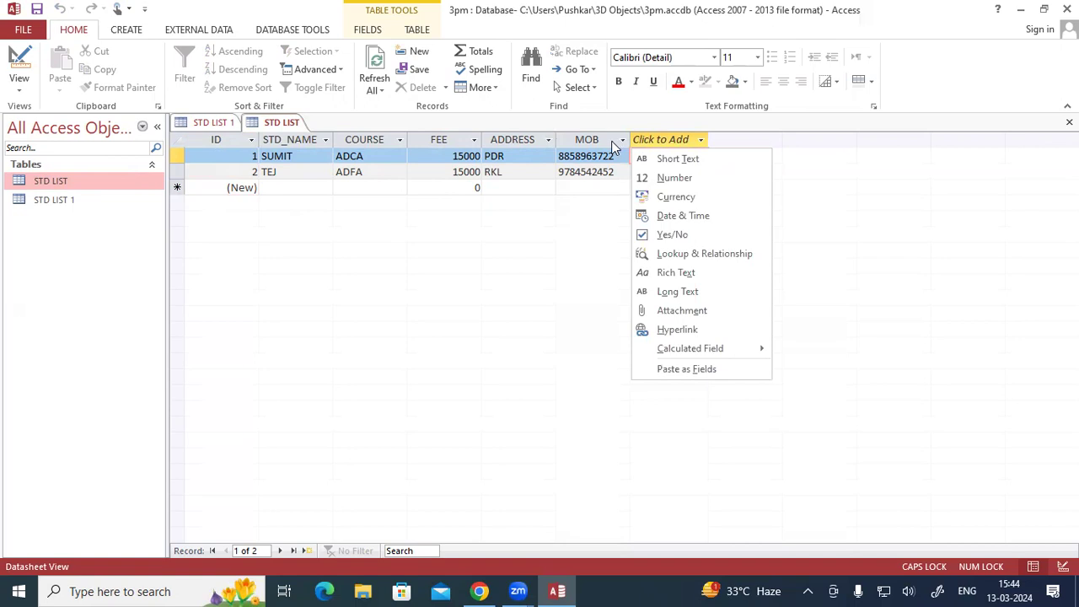
# - In STD LIST's Design View, add a PIN CODE field below MOB with the Number data type
pyautogui.click(20, 90)
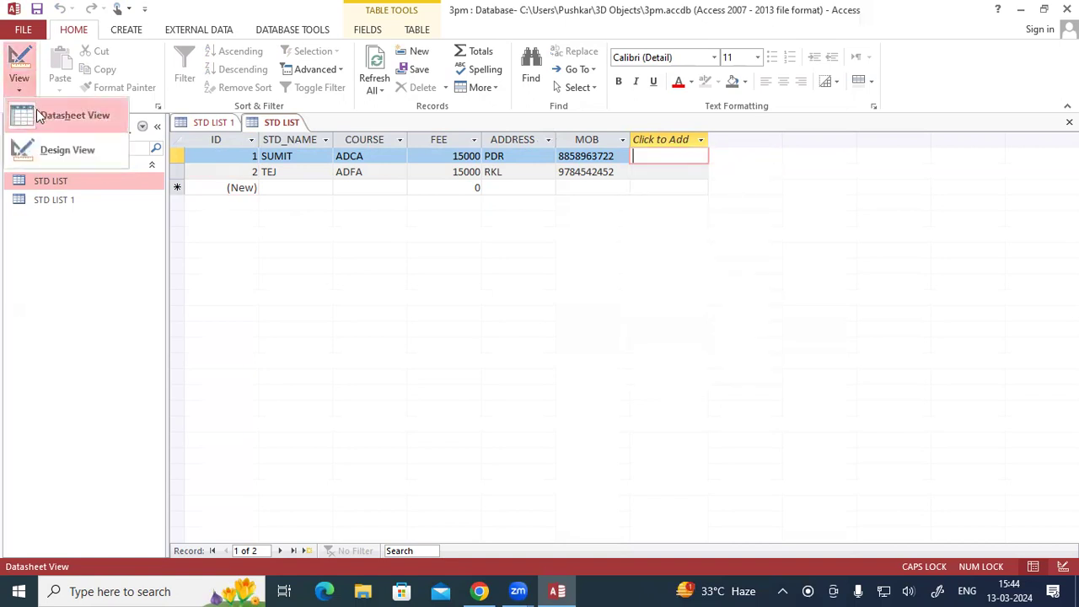
pyautogui.click(47, 150)
pyautogui.click(214, 245)
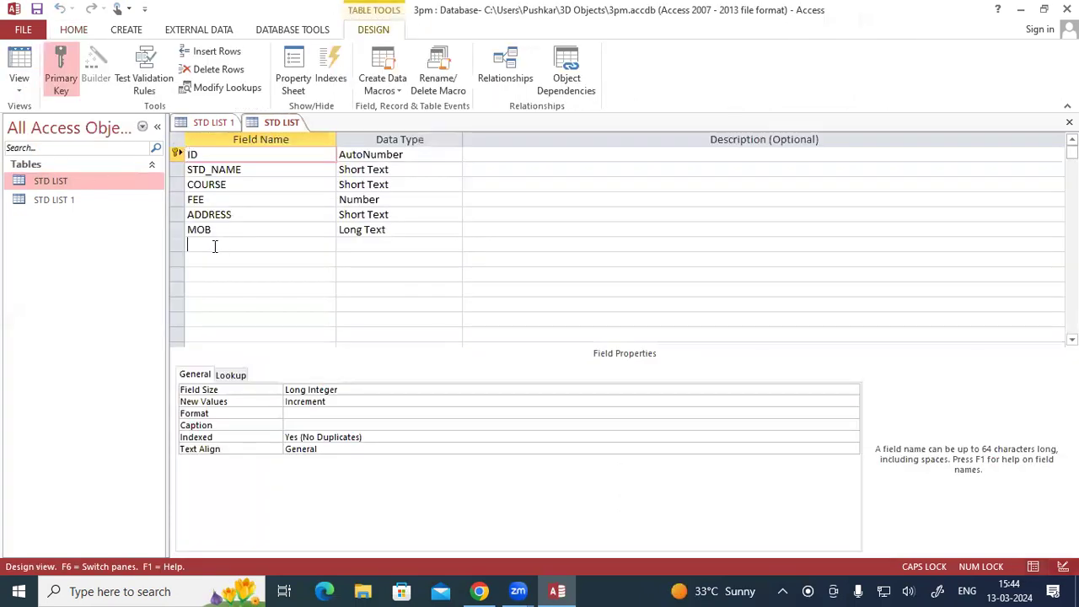
pyautogui.write('E')
pyautogui.press('BackSpace')
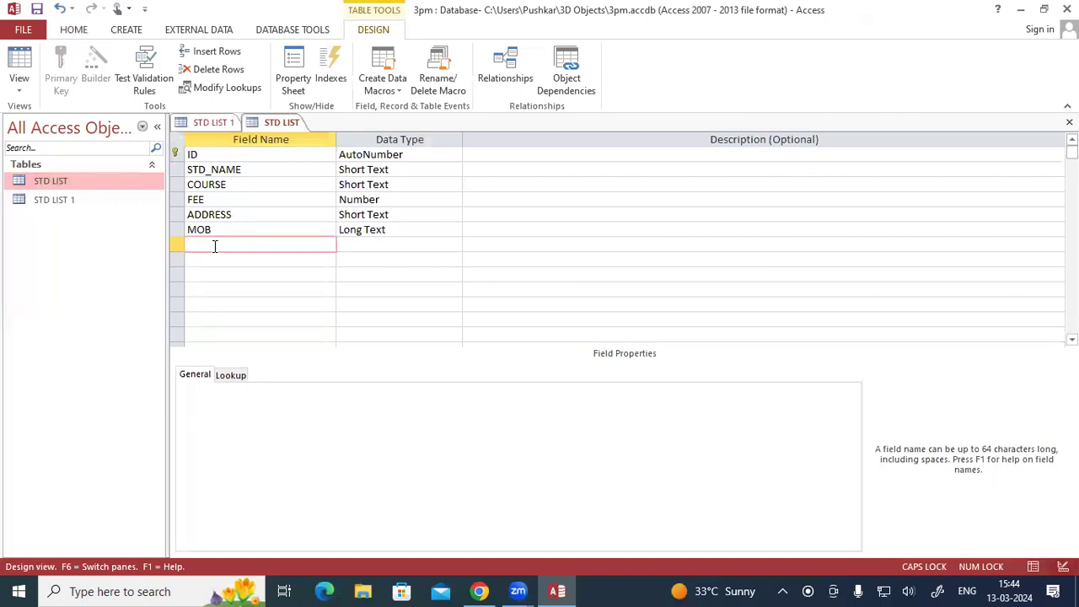
pyautogui.write('PIN CODE')
pyautogui.press('Tab')
pyautogui.write('N')
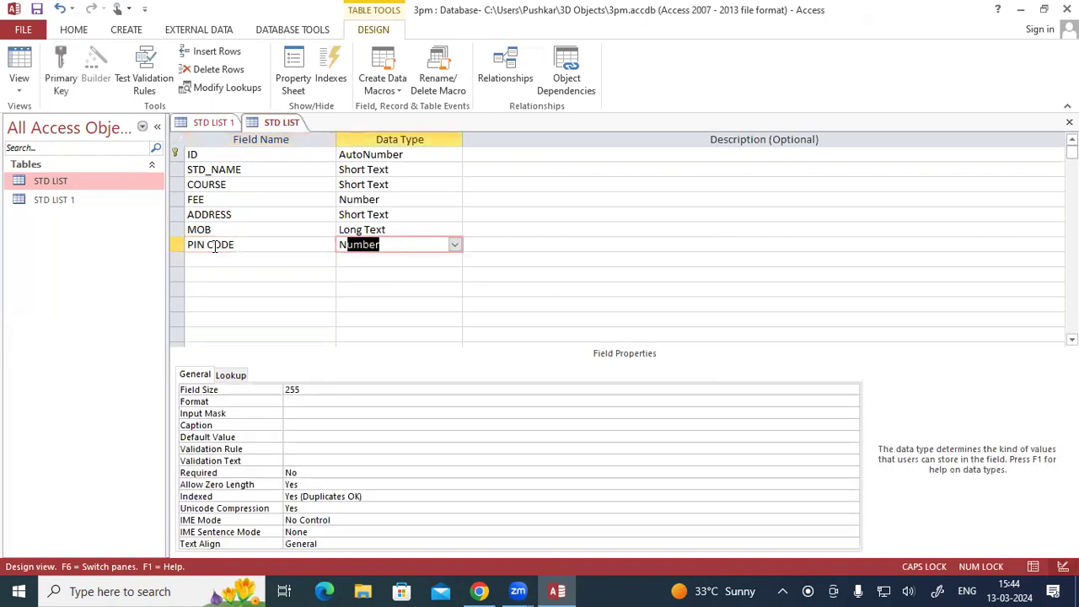
# - Save STD LIST's design and return to its datasheet at the first record's PIN CODE cell
pyautogui.rightClick(262, 128)
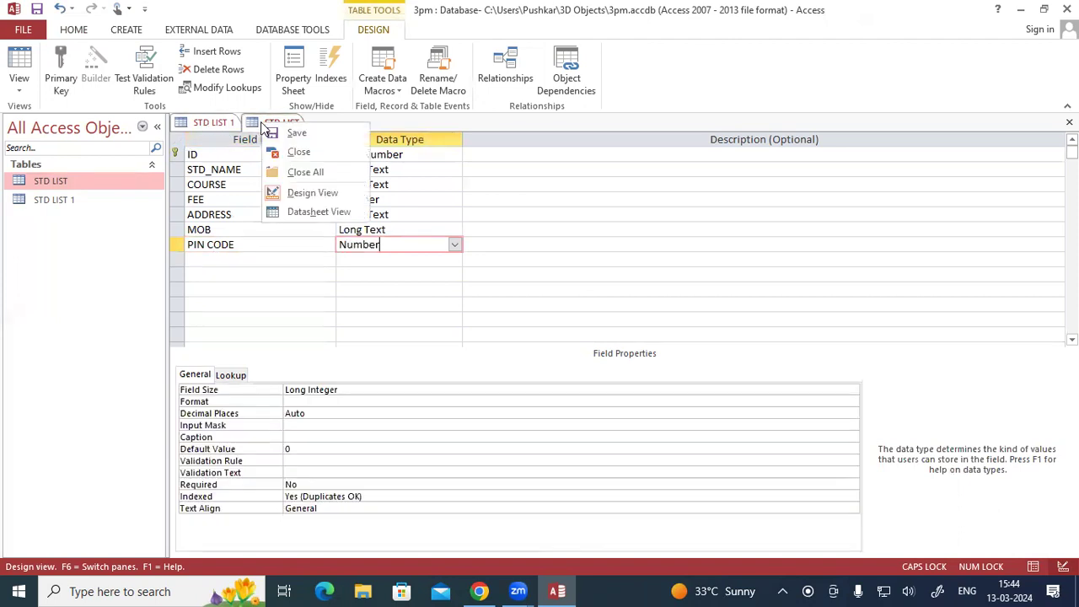
pyautogui.click(295, 135)
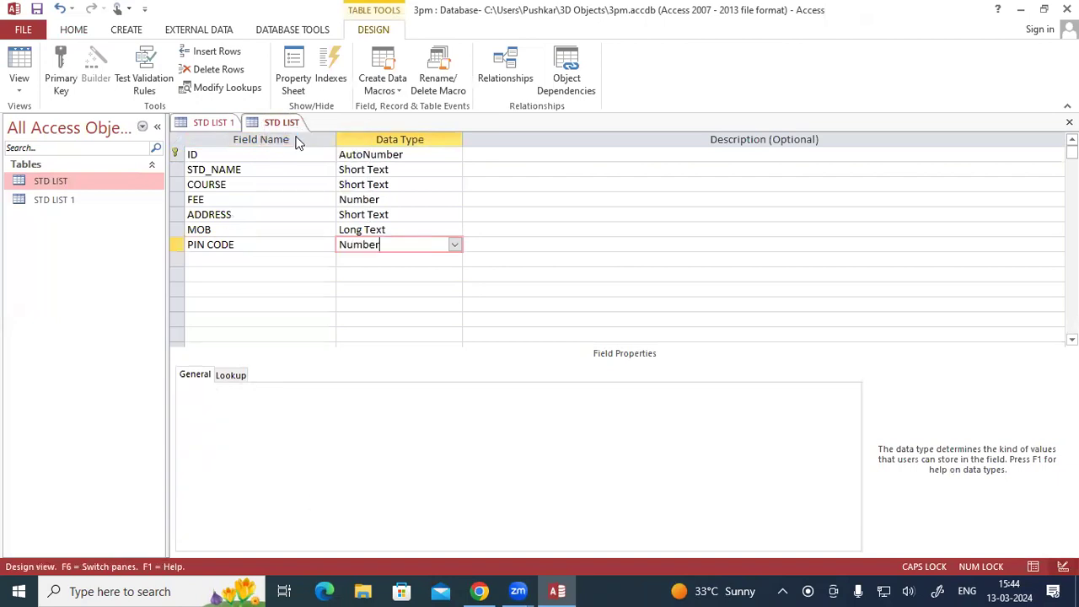
pyautogui.doubleClick(112, 172)
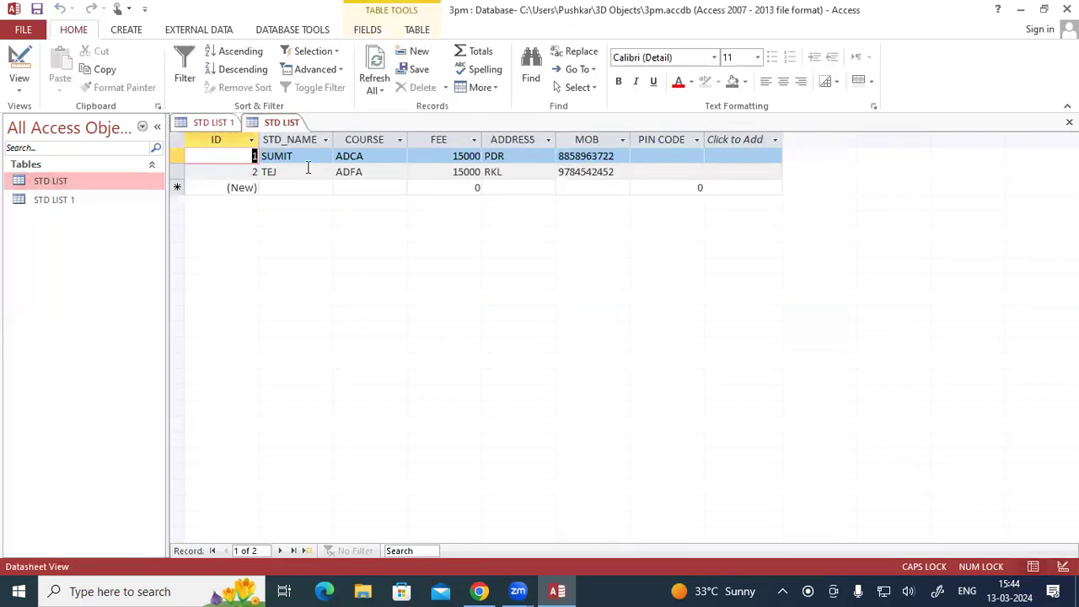
pyautogui.click(674, 155)
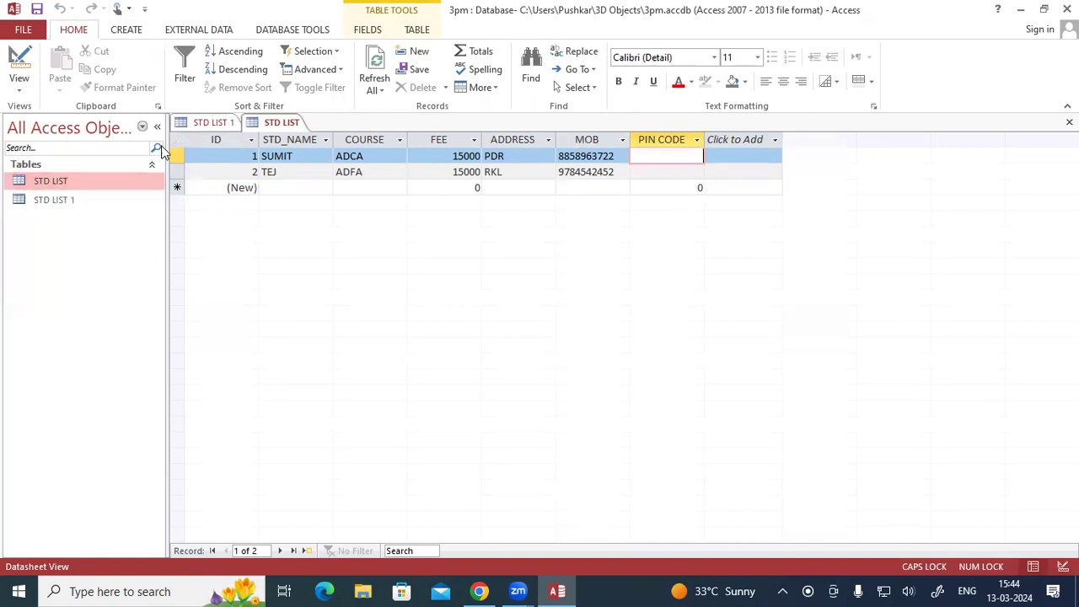
# - Switch STD LIST from Datasheet View back to Design View
pyautogui.click(19, 85)
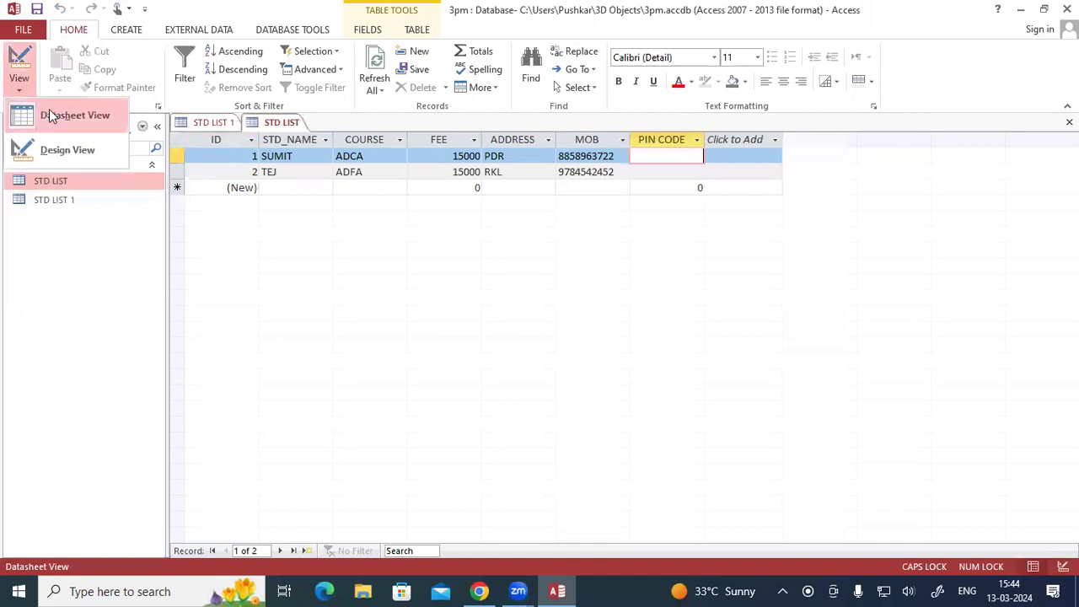
pyautogui.click(49, 112)
pyautogui.click(20, 84)
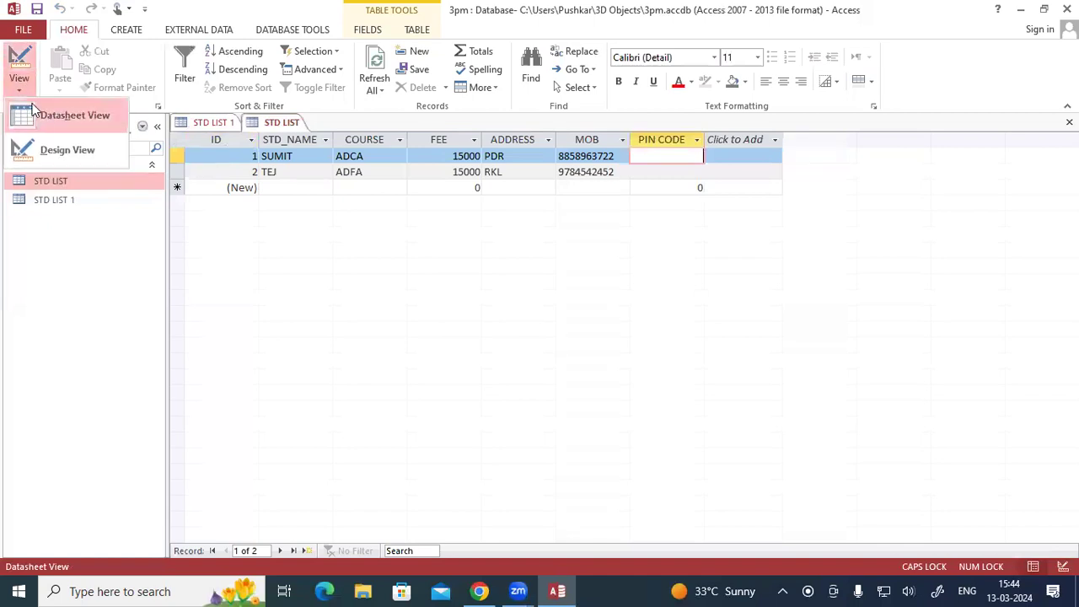
pyautogui.click(46, 150)
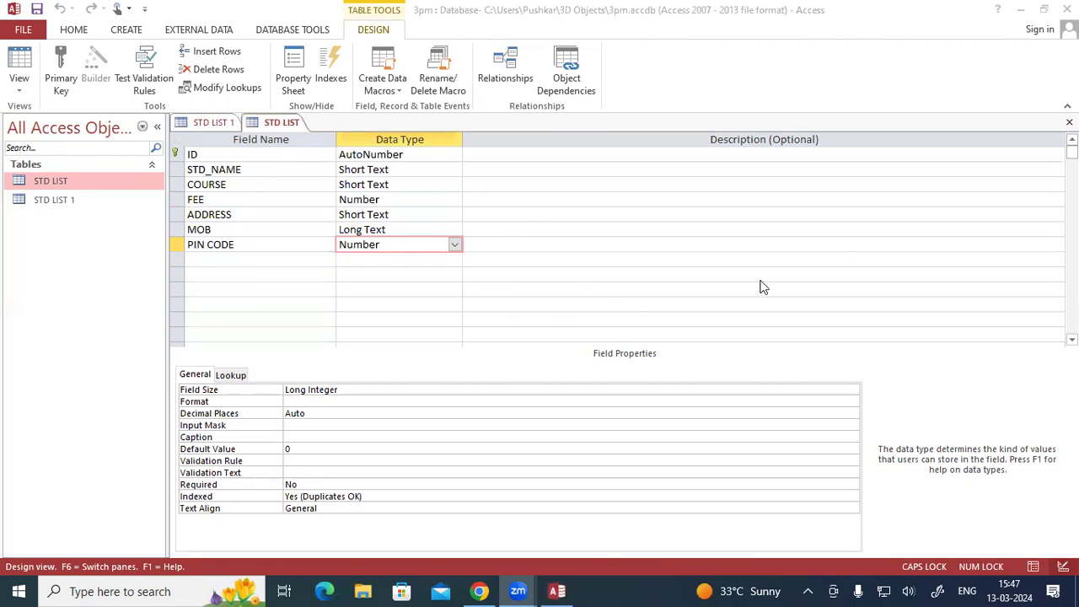
# - Switch to the STD LIST 1 table and open it in Design View
pyautogui.click(215, 123)
pyautogui.click(19, 84)
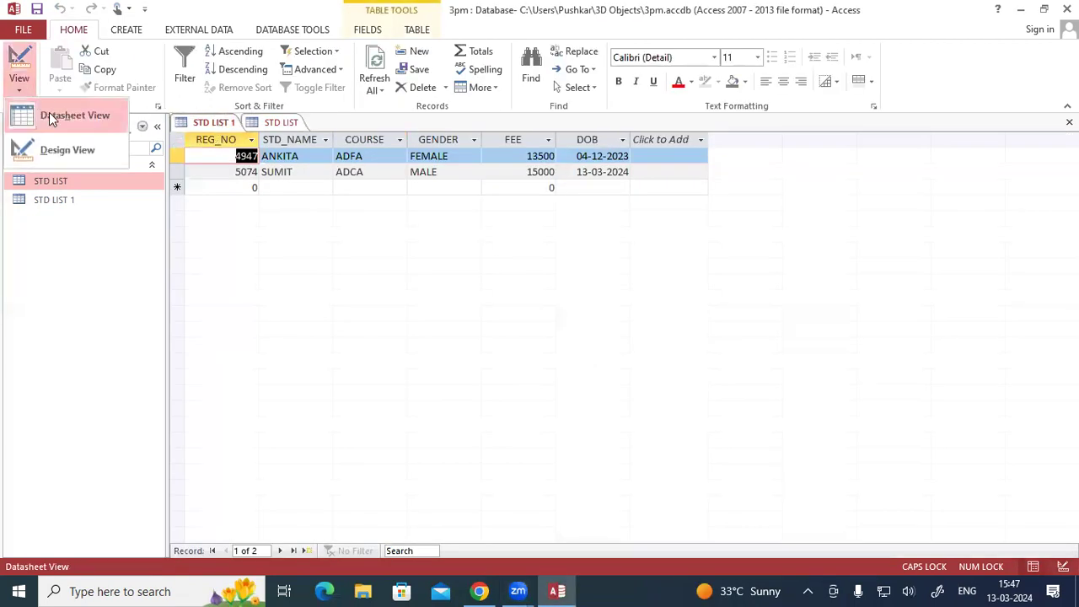
pyautogui.click(63, 147)
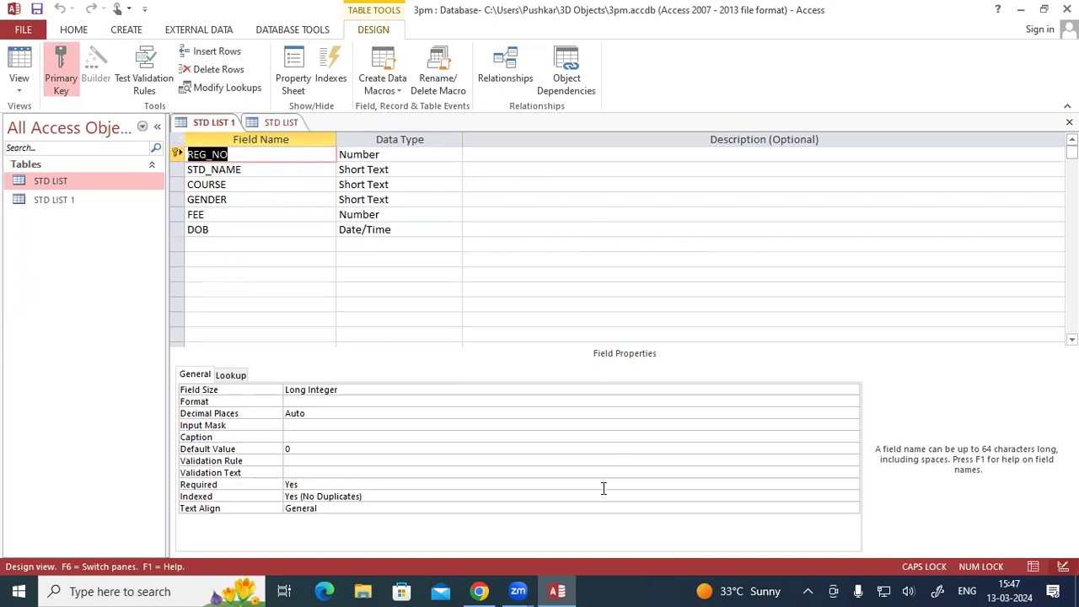
# - With the annotation pen, draw an arrow from COURSE's data type and handwrite "Lookup wizard" beside it
pyautogui.click(911, 550)
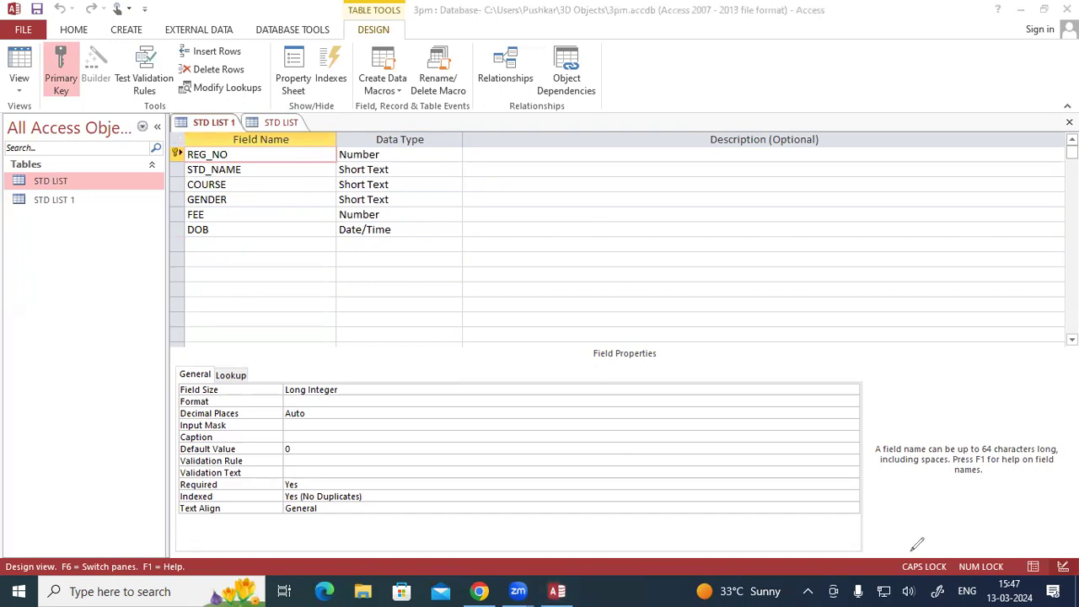
pyautogui.moveTo(432, 182); pyautogui.dragTo(519, 193)
pyautogui.moveTo(526, 180)
pyautogui.mouseDown()
pyautogui.moveTo(528, 191)
pyautogui.moveTo(526, 180)
pyautogui.mouseUp()
pyautogui.moveTo(541, 179); pyautogui.dragTo(541, 180)
pyautogui.moveTo(556, 172)
pyautogui.mouseDown()
pyautogui.moveTo(556, 192)
pyautogui.moveTo(582, 190)
pyautogui.mouseUp()
pyautogui.moveTo(588, 180); pyautogui.dragTo(590, 197)
pyautogui.moveTo(589, 176)
pyautogui.mouseDown()
pyautogui.moveTo(590, 187)
pyautogui.moveTo(637, 179)
pyautogui.moveTo(682, 191)
pyautogui.moveTo(695, 178)
pyautogui.moveTo(703, 190)
pyautogui.mouseUp()
pyautogui.click(647, 175)
pyautogui.moveTo(712, 159); pyautogui.dragTo(711, 188)
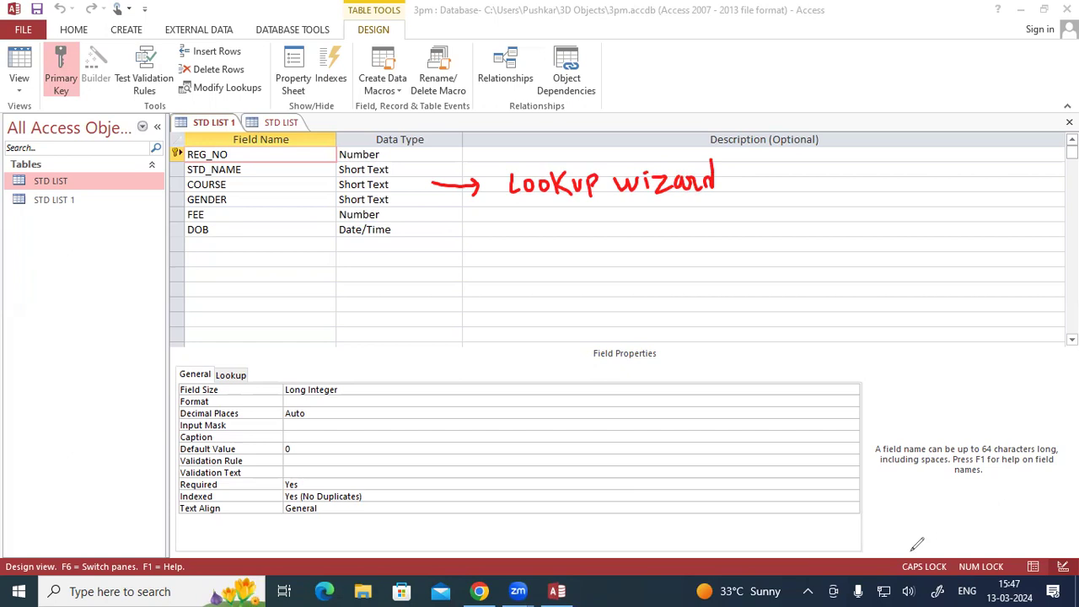
# - Continue the handwritten note with "i will type" and list the courses ADCA and DFA beneath it
pyautogui.moveTo(734, 183)
pyautogui.mouseDown()
pyautogui.moveTo(793, 193)
pyautogui.moveTo(854, 177)
pyautogui.moveTo(864, 191)
pyautogui.moveTo(922, 187)
pyautogui.mouseUp()
pyautogui.moveTo(914, 175)
pyautogui.mouseDown()
pyautogui.moveTo(937, 174)
pyautogui.moveTo(944, 204)
pyautogui.moveTo(969, 171)
pyautogui.moveTo(971, 184)
pyautogui.moveTo(996, 188)
pyautogui.mouseUp()
pyautogui.moveTo(796, 229)
pyautogui.mouseDown()
pyautogui.moveTo(802, 210)
pyautogui.moveTo(815, 229)
pyautogui.moveTo(809, 218)
pyautogui.mouseUp()
pyautogui.moveTo(822, 211); pyautogui.dragTo(823, 229)
pyautogui.moveTo(824, 212)
pyautogui.mouseDown()
pyautogui.moveTo(823, 227)
pyautogui.moveTo(853, 231)
pyautogui.moveTo(863, 212)
pyautogui.mouseUp()
pyautogui.moveTo(863, 212); pyautogui.dragTo(873, 222)
pyautogui.moveTo(812, 242)
pyautogui.mouseDown()
pyautogui.moveTo(812, 258)
pyautogui.moveTo(834, 262)
pyautogui.mouseUp()
pyautogui.moveTo(833, 242)
pyautogui.mouseDown()
pyautogui.moveTo(850, 240)
pyautogui.moveTo(847, 252)
pyautogui.mouseUp()
pyautogui.moveTo(853, 261)
pyautogui.mouseDown()
pyautogui.moveTo(858, 243)
pyautogui.moveTo(872, 257)
pyautogui.mouseUp()
pyautogui.moveTo(857, 253); pyautogui.dragTo(874, 251)
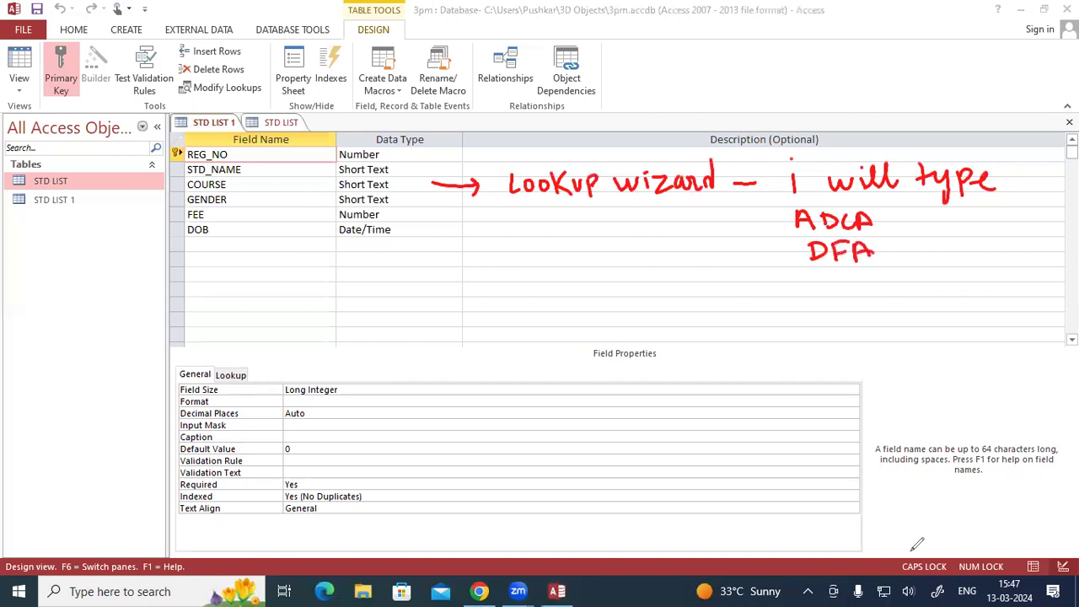
# - Handwrite "Next > Finish" below the course names and draw an arrow linking GENDER to the Lookup wizard note
pyautogui.moveTo(807, 327)
pyautogui.mouseDown()
pyautogui.moveTo(808, 305)
pyautogui.moveTo(822, 324)
pyautogui.moveTo(825, 301)
pyautogui.mouseUp()
pyautogui.moveTo(835, 314)
pyautogui.mouseDown()
pyautogui.moveTo(841, 305)
pyautogui.moveTo(847, 322)
pyautogui.mouseUp()
pyautogui.moveTo(858, 302)
pyautogui.mouseDown()
pyautogui.moveTo(858, 320)
pyautogui.moveTo(867, 302)
pyautogui.mouseUp()
pyautogui.moveTo(878, 287)
pyautogui.mouseDown()
pyautogui.moveTo(880, 312)
pyautogui.moveTo(888, 305)
pyautogui.mouseUp()
pyautogui.moveTo(867, 302); pyautogui.dragTo(926, 292)
pyautogui.moveTo(926, 292)
pyautogui.mouseDown()
pyautogui.moveTo(910, 311)
pyautogui.moveTo(944, 299)
pyautogui.mouseUp()
pyautogui.moveTo(941, 283)
pyautogui.mouseDown()
pyautogui.moveTo(957, 273)
pyautogui.moveTo(963, 283)
pyautogui.mouseUp()
pyautogui.moveTo(967, 278)
pyautogui.mouseDown()
pyautogui.moveTo(969, 295)
pyautogui.moveTo(973, 265)
pyautogui.moveTo(983, 274)
pyautogui.mouseUp()
pyautogui.moveTo(983, 273)
pyautogui.mouseDown()
pyautogui.moveTo(996, 288)
pyautogui.moveTo(1026, 273)
pyautogui.mouseUp()
pyautogui.moveTo(1028, 271)
pyautogui.mouseDown()
pyautogui.moveTo(1043, 277)
pyautogui.moveTo(1041, 248)
pyautogui.mouseUp()
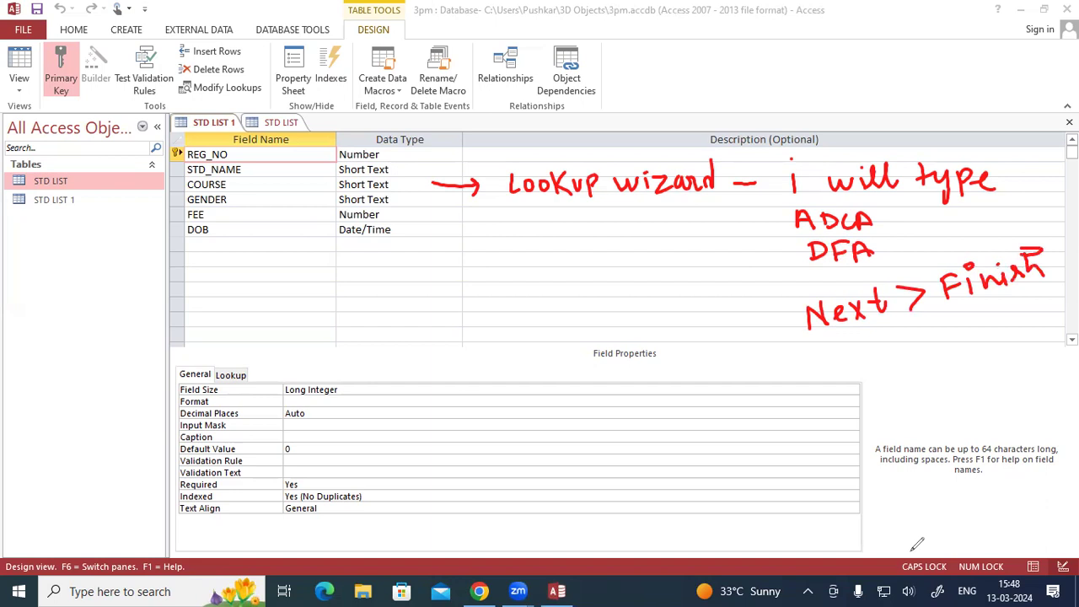
pyautogui.moveTo(411, 206)
pyautogui.mouseDown()
pyautogui.moveTo(465, 216)
pyautogui.moveTo(501, 198)
pyautogui.moveTo(502, 209)
pyautogui.mouseUp()
pyautogui.moveTo(1042, 377); pyautogui.dragTo(1059, 405)
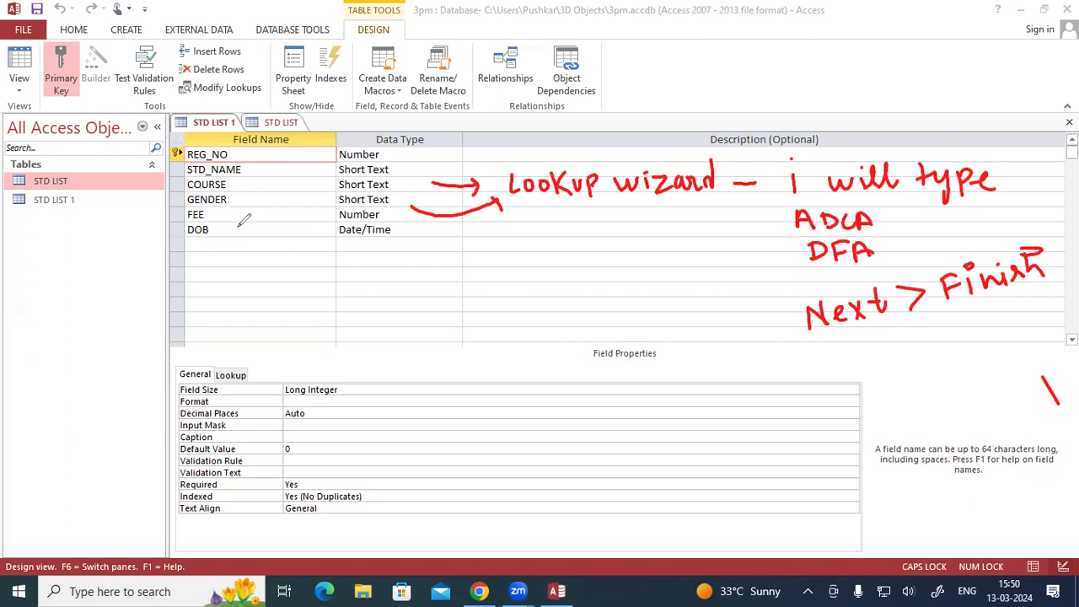
pyautogui.moveTo(388, 241); pyautogui.dragTo(407, 236)
# - Add an XYZ field below DOB and start the Lookup Wizard with self-typed values, cancelling it at the value list
pyautogui.click(210, 245)
pyautogui.write('xYZ')
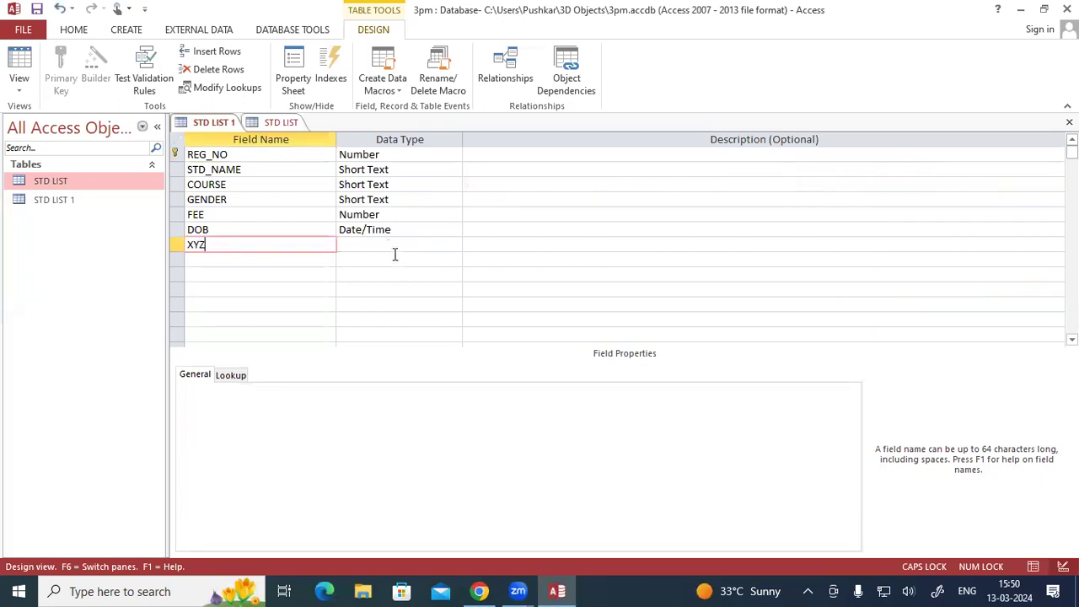
pyautogui.click(435, 245)
pyautogui.click(454, 244)
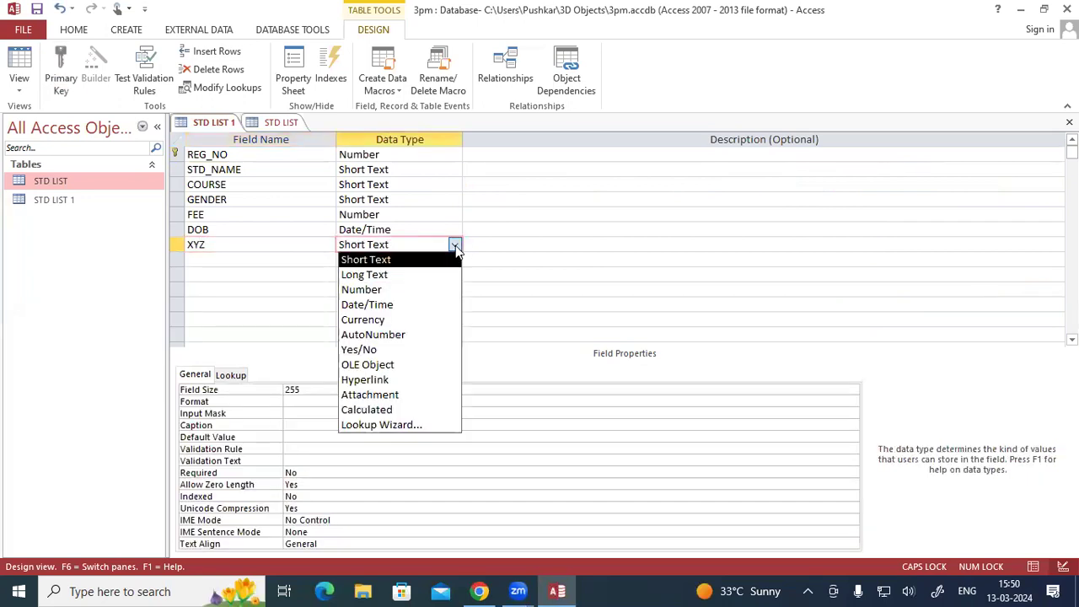
pyautogui.click(407, 426)
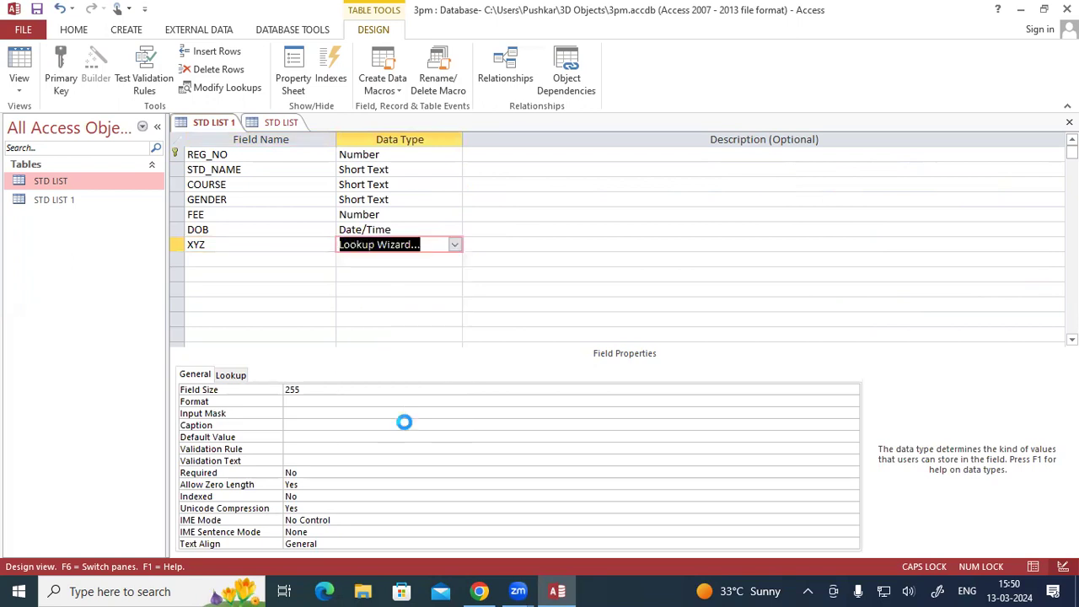
pyautogui.click(465, 214)
pyautogui.click(620, 350)
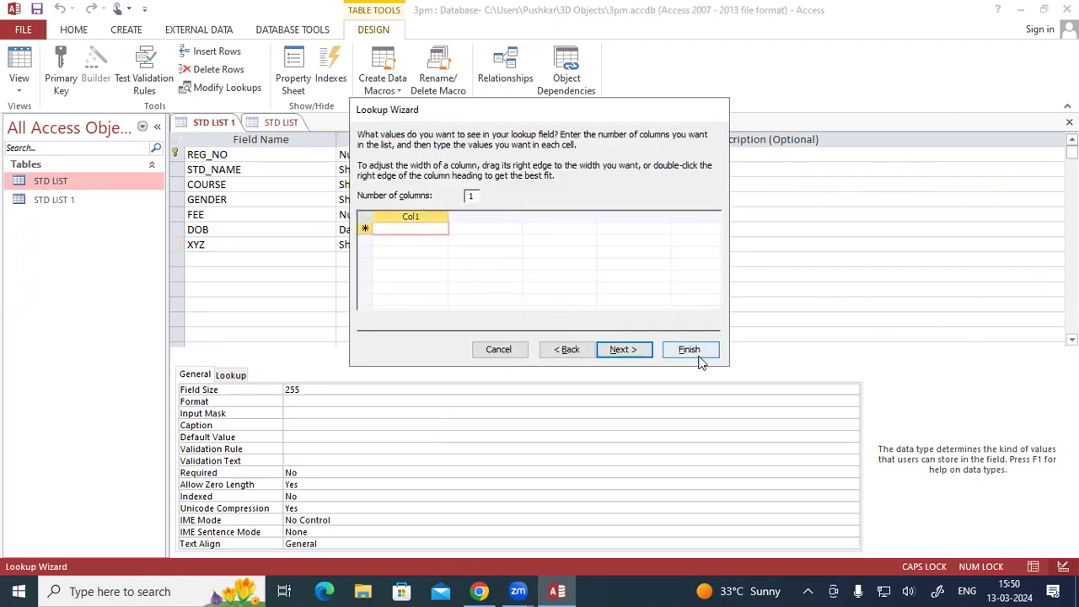
pyautogui.click(498, 349)
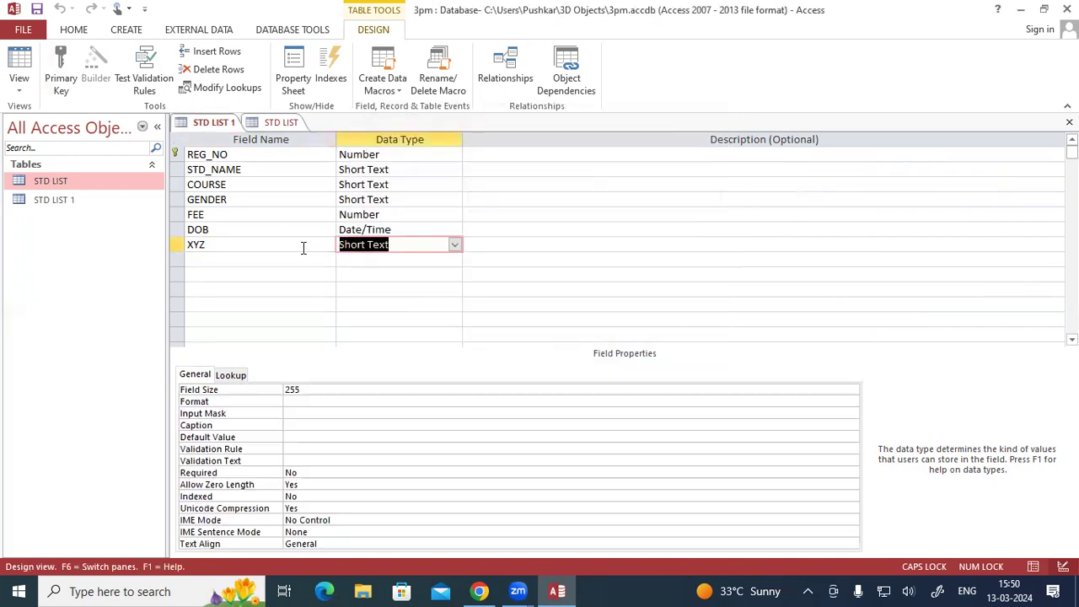
# - Delete the XYZ field's row from STD LIST 1's design
pyautogui.rightClick(216, 248)
pyautogui.click(193, 245)
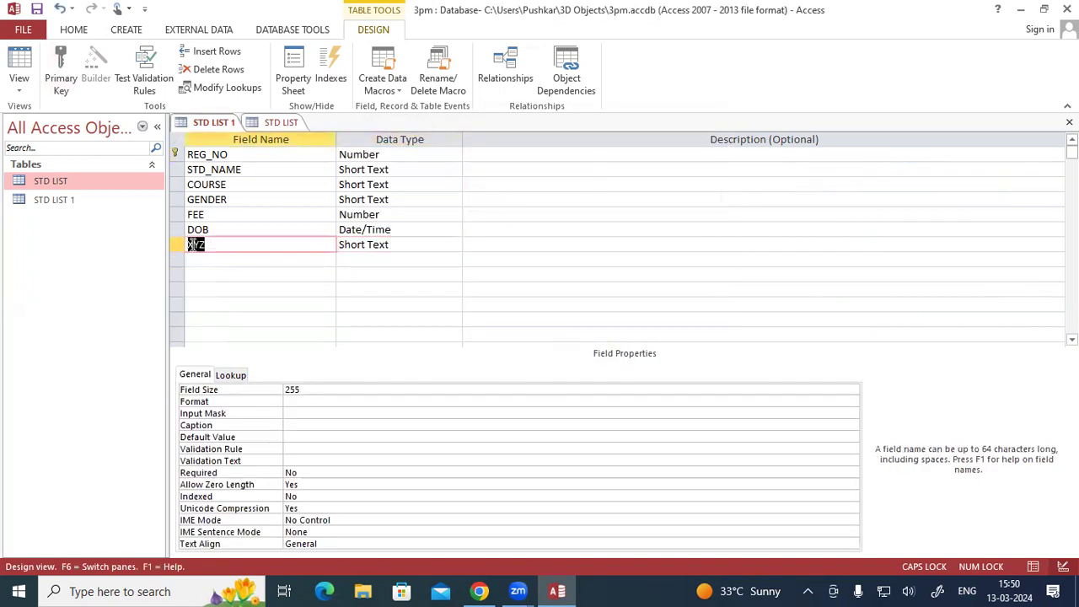
pyautogui.rightClick(659, 306)
pyautogui.click(552, 272)
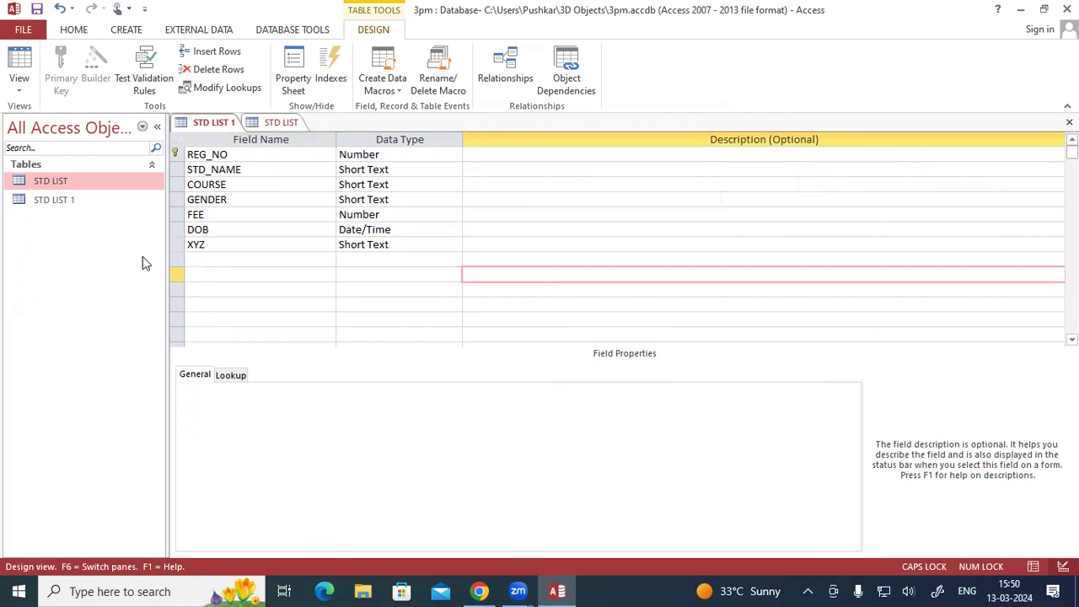
pyautogui.rightClick(181, 244)
pyautogui.click(622, 230)
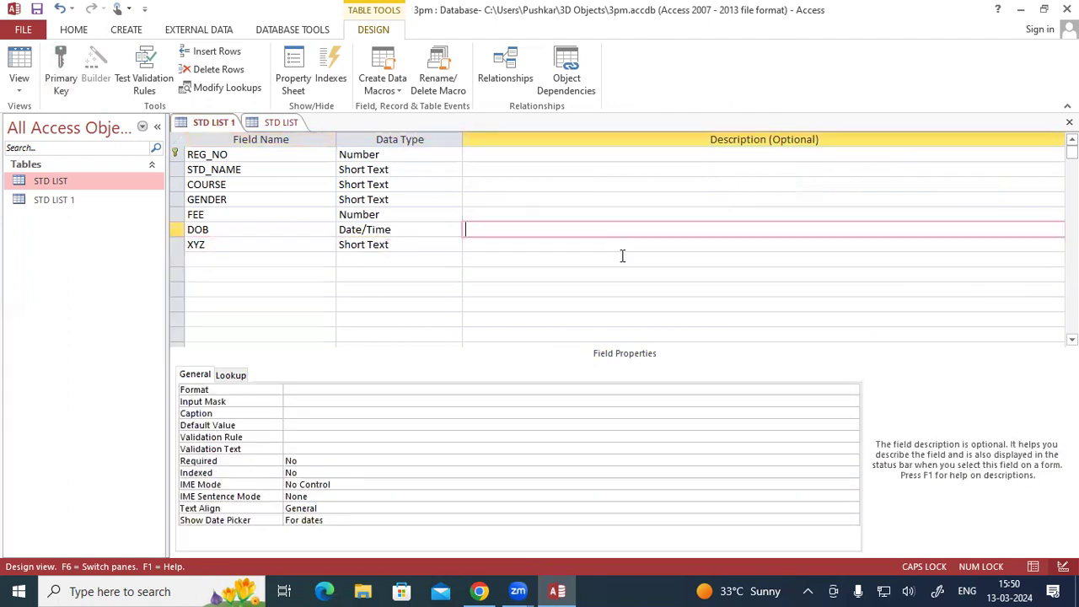
pyautogui.click(557, 216)
pyautogui.click(615, 164)
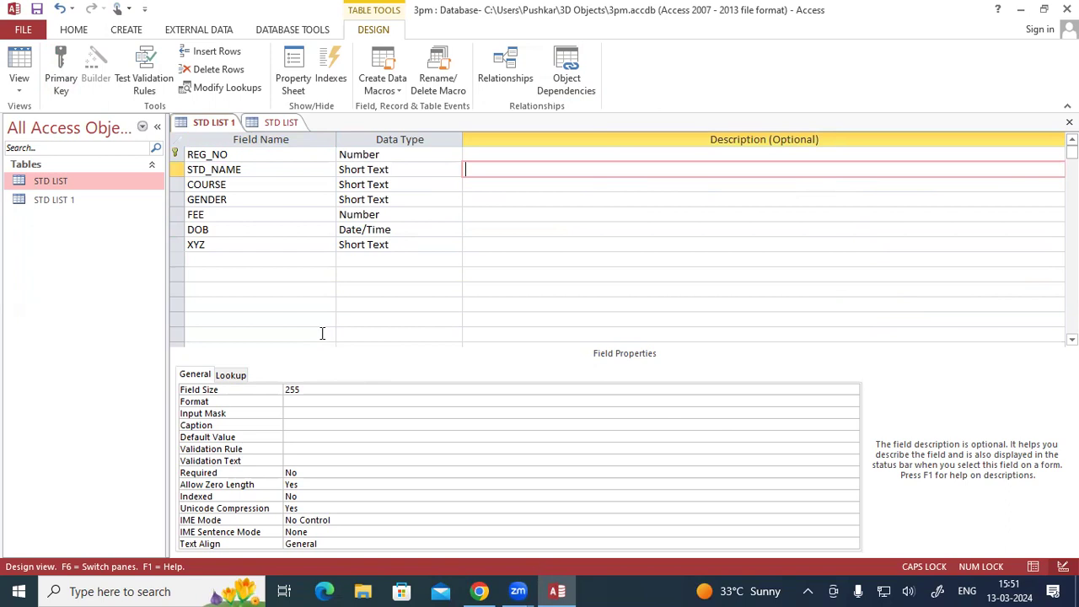
pyautogui.click(239, 250)
pyautogui.rightClick(177, 244)
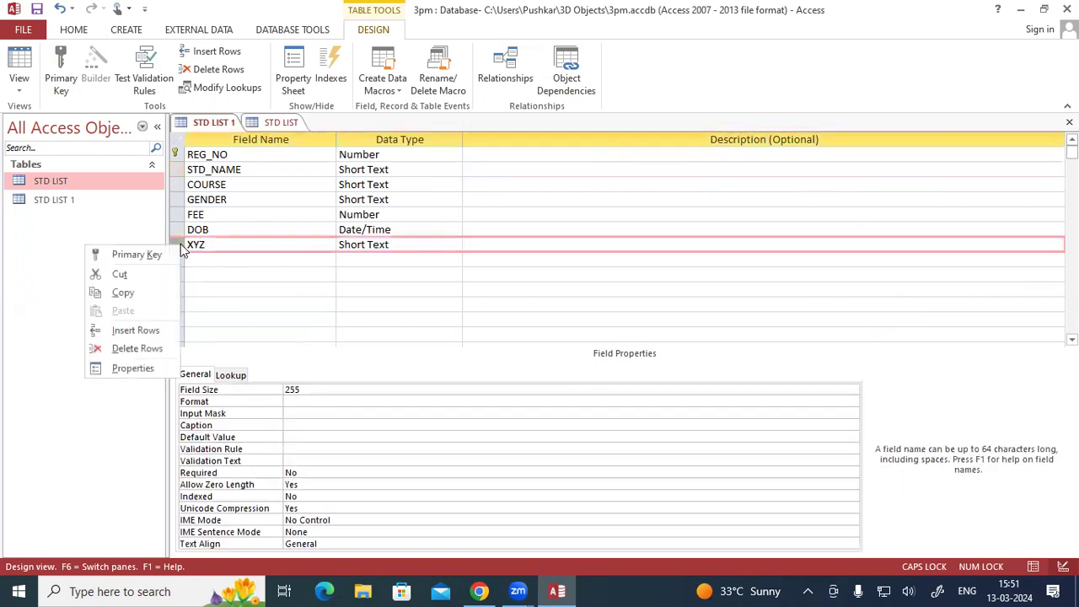
pyautogui.click(130, 347)
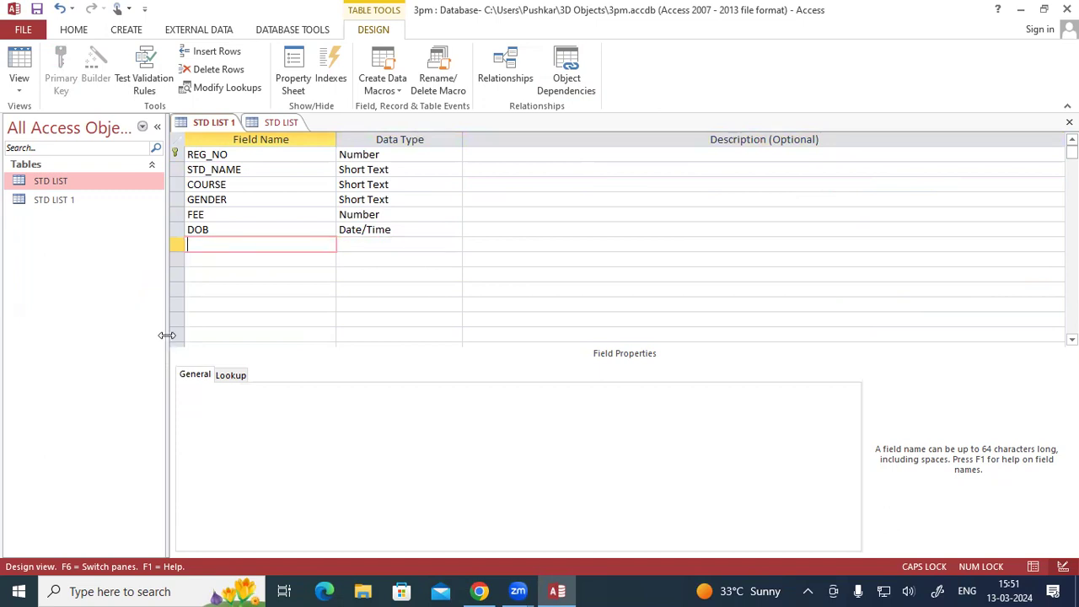
pyautogui.click(410, 272)
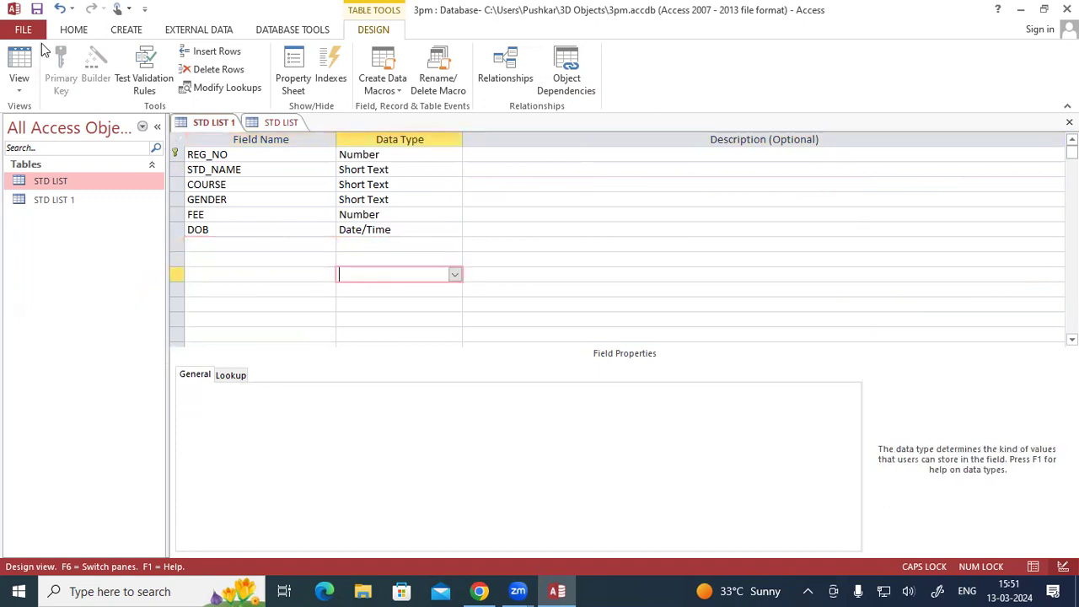
# - Close the database and reopen the 3pm file from the 3D Objects folder in This PC
pyautogui.click(1067, 10)
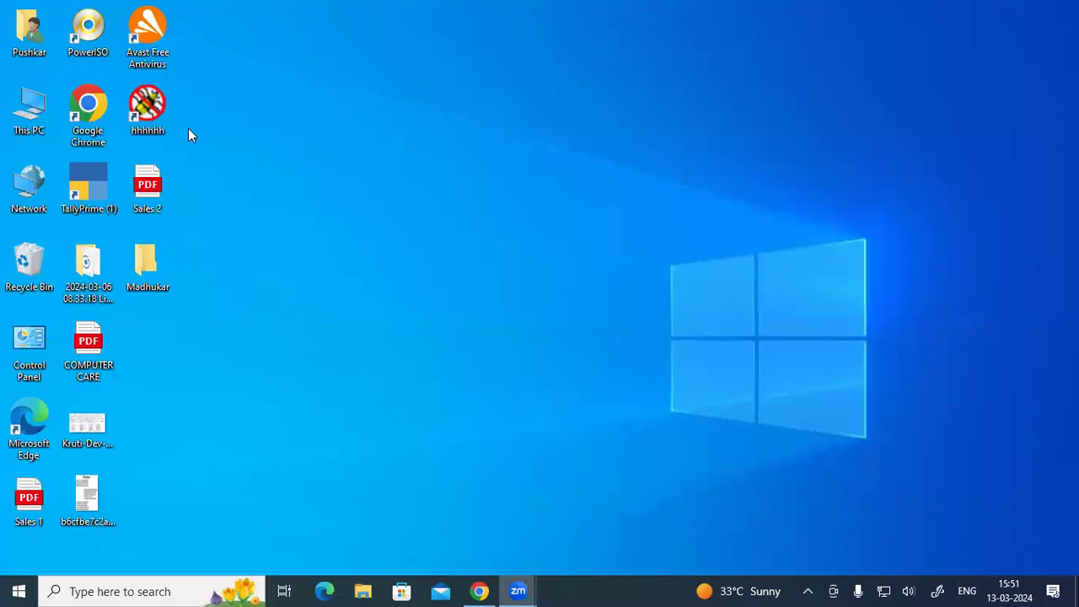
pyautogui.doubleClick(29, 108)
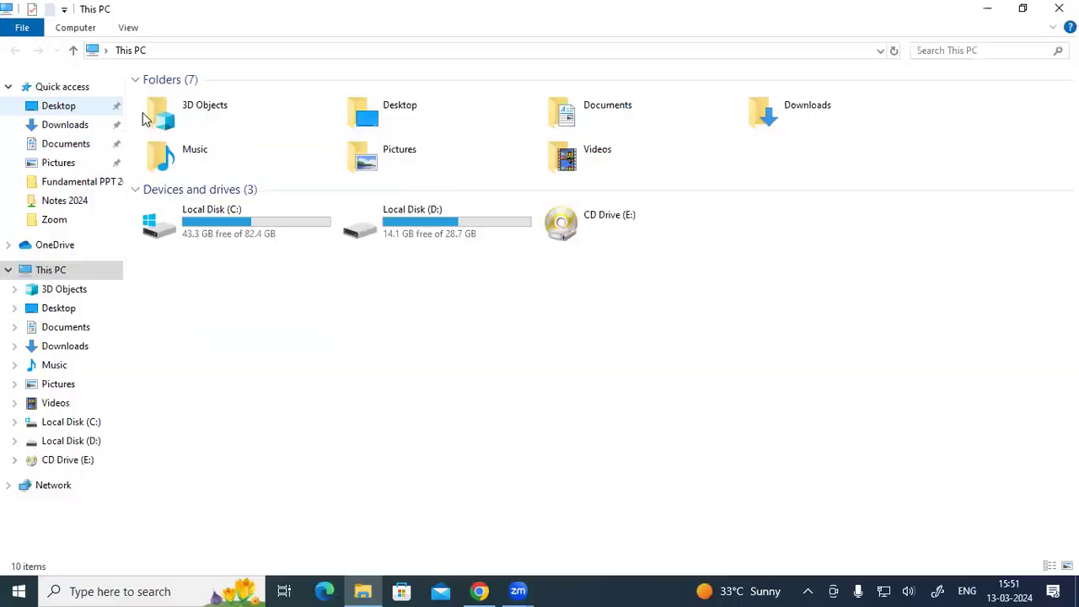
pyautogui.doubleClick(229, 118)
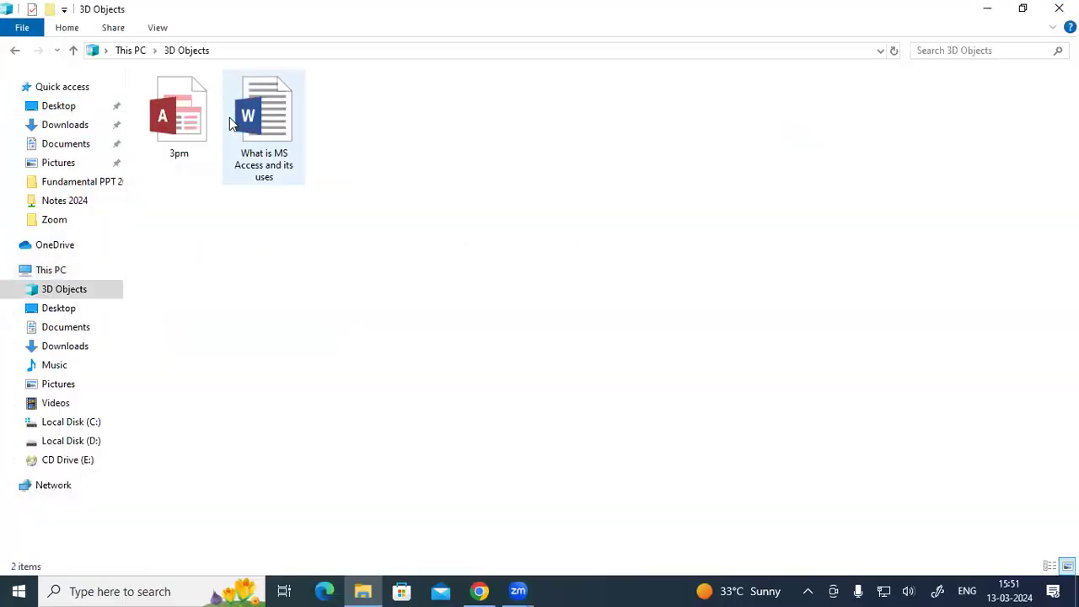
pyautogui.doubleClick(190, 125)
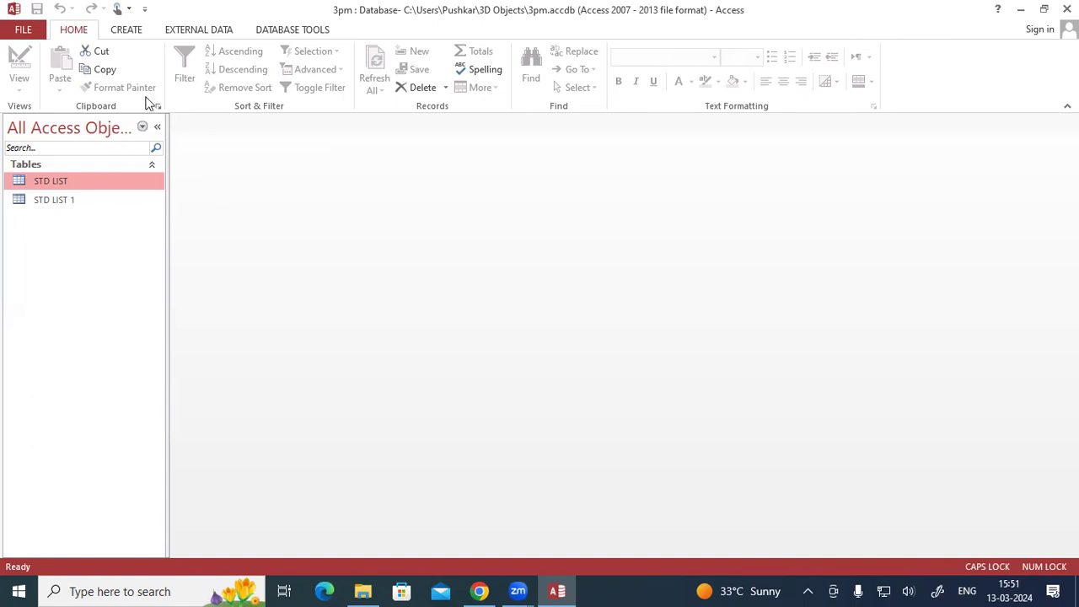
# - Open the STD LIST and STD LIST 1 tables in Datasheet View, returning to STD LIST
pyautogui.doubleClick(85, 183)
pyautogui.doubleClick(87, 195)
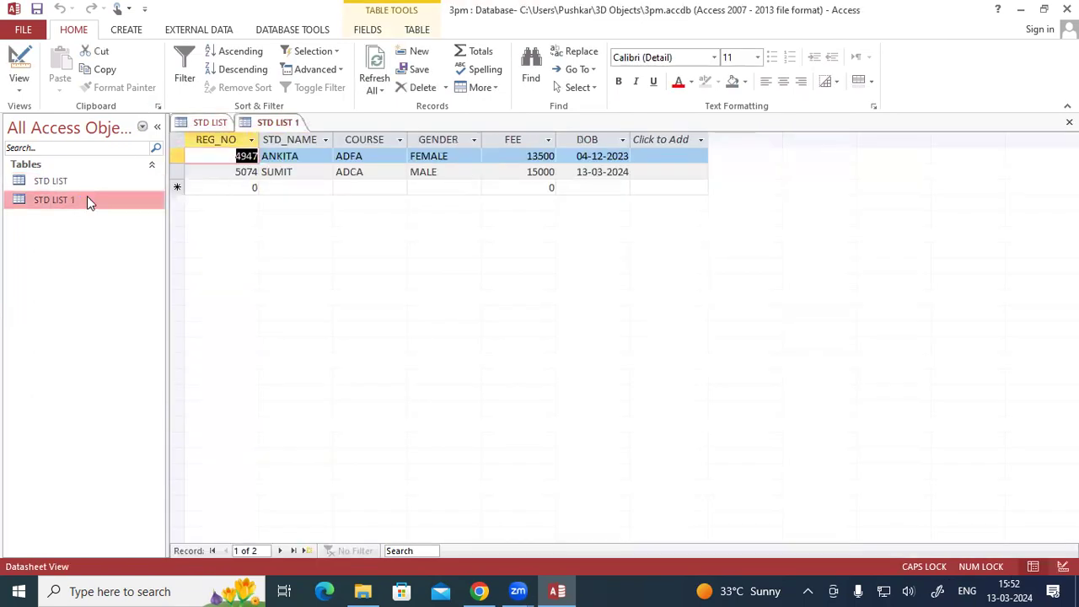
pyautogui.doubleClick(82, 186)
pyautogui.click(84, 202)
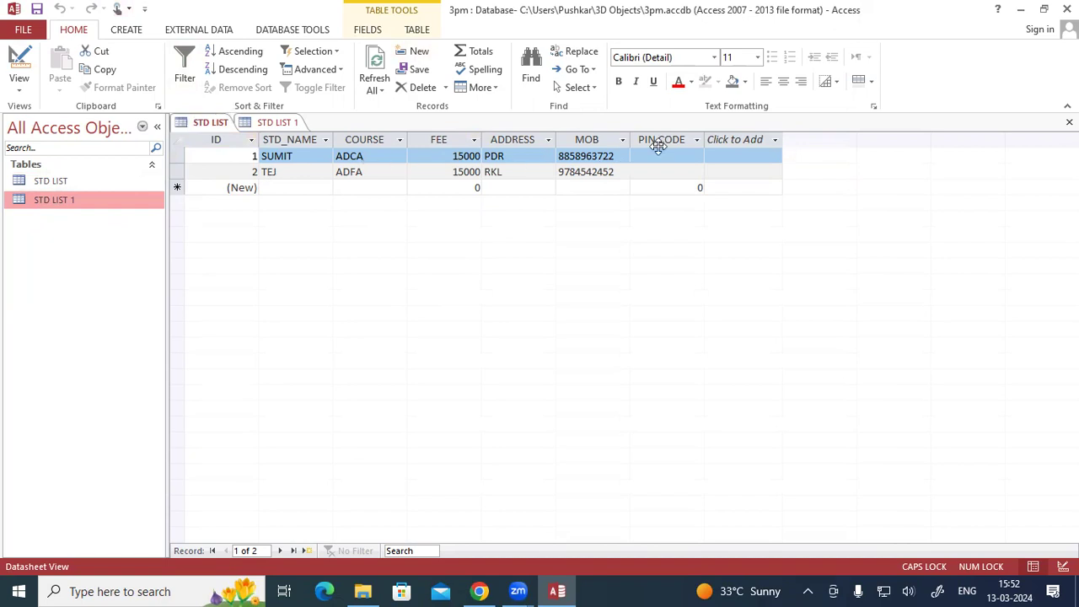
# - In STD LIST's Design View, delete the PIN CODE field and confirm its permanent removal
pyautogui.click(28, 80)
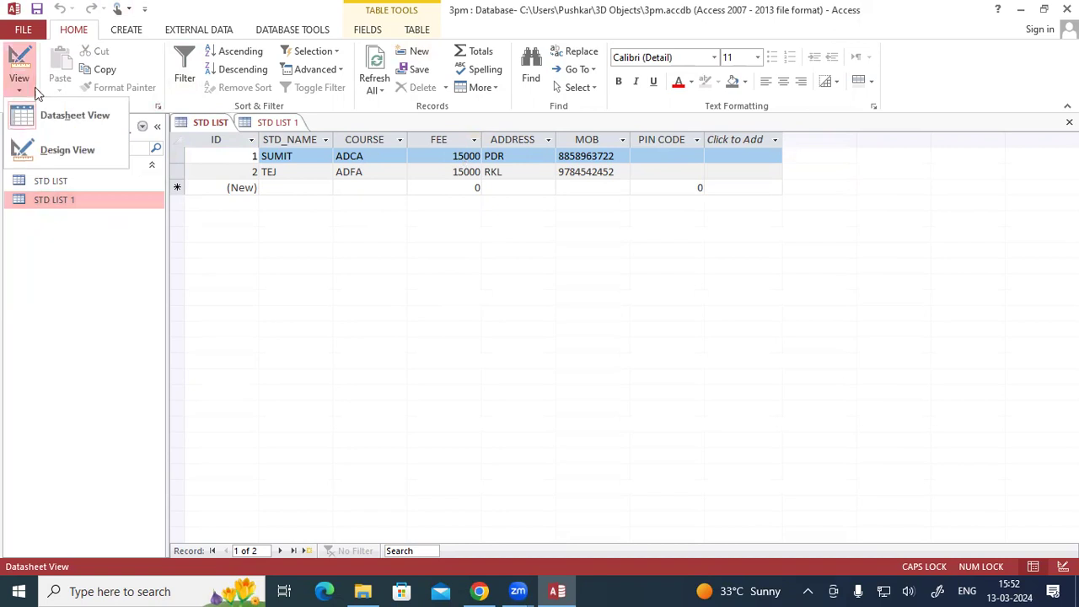
pyautogui.click(56, 149)
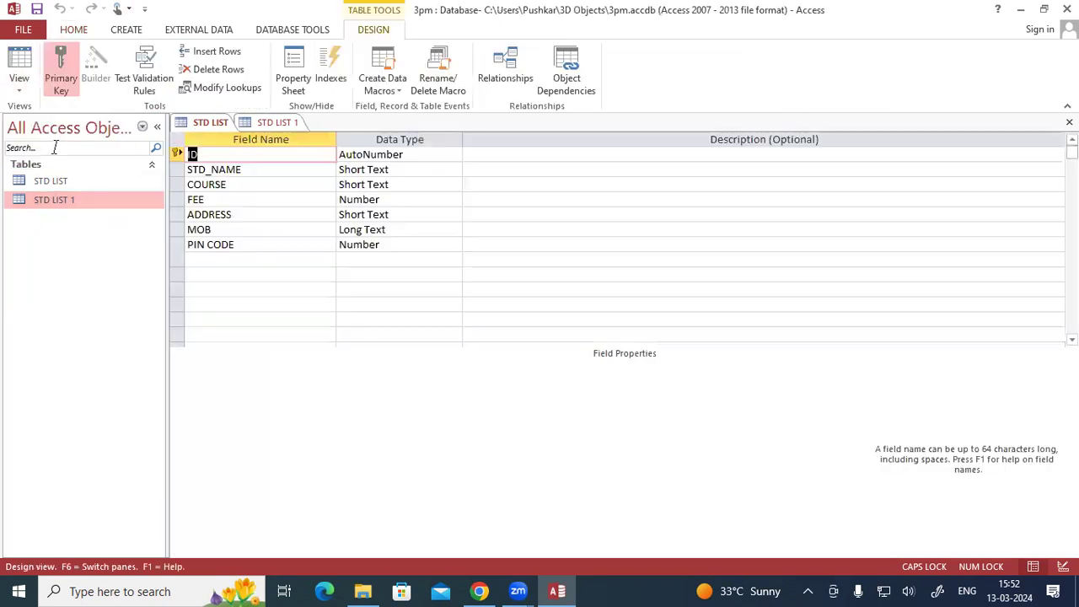
pyautogui.rightClick(176, 243)
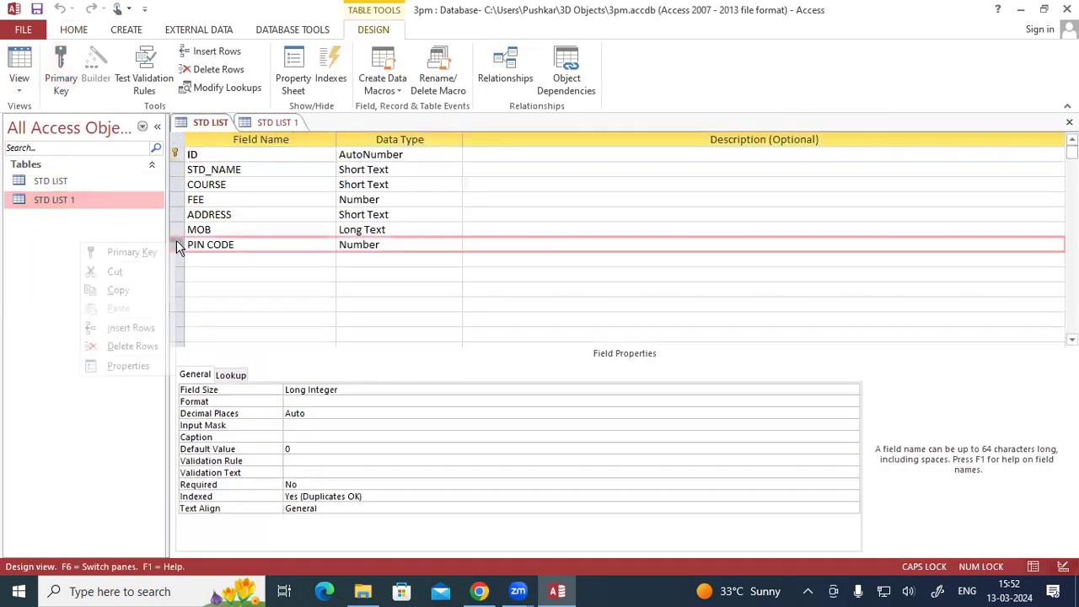
pyautogui.click(157, 347)
pyautogui.click(508, 344)
pyautogui.click(508, 347)
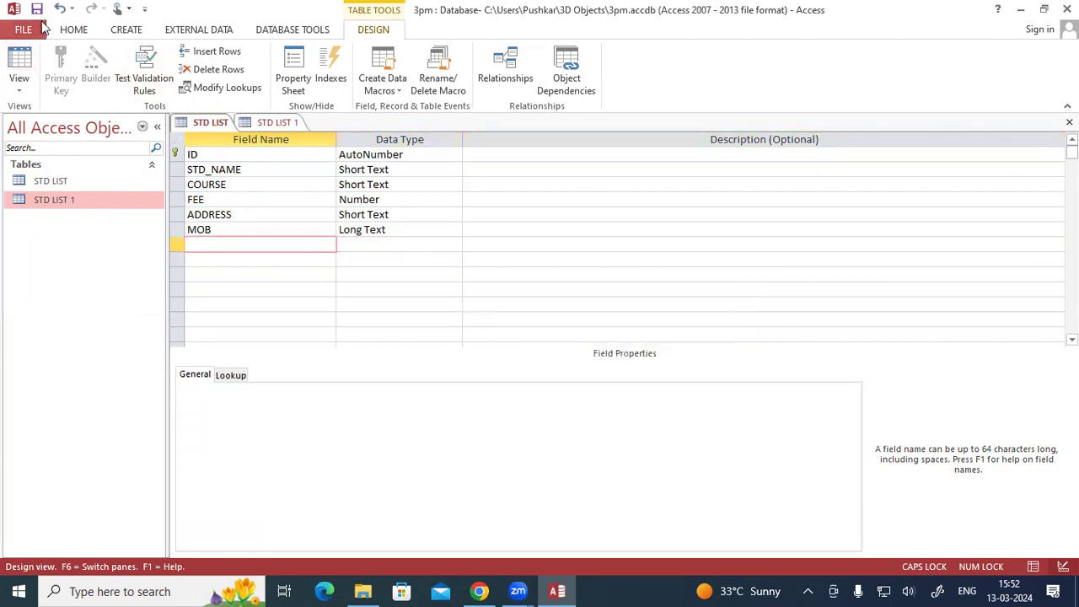
# - Bring up STD LIST 1 and change it from Datasheet View to Design View
pyautogui.doubleClick(81, 200)
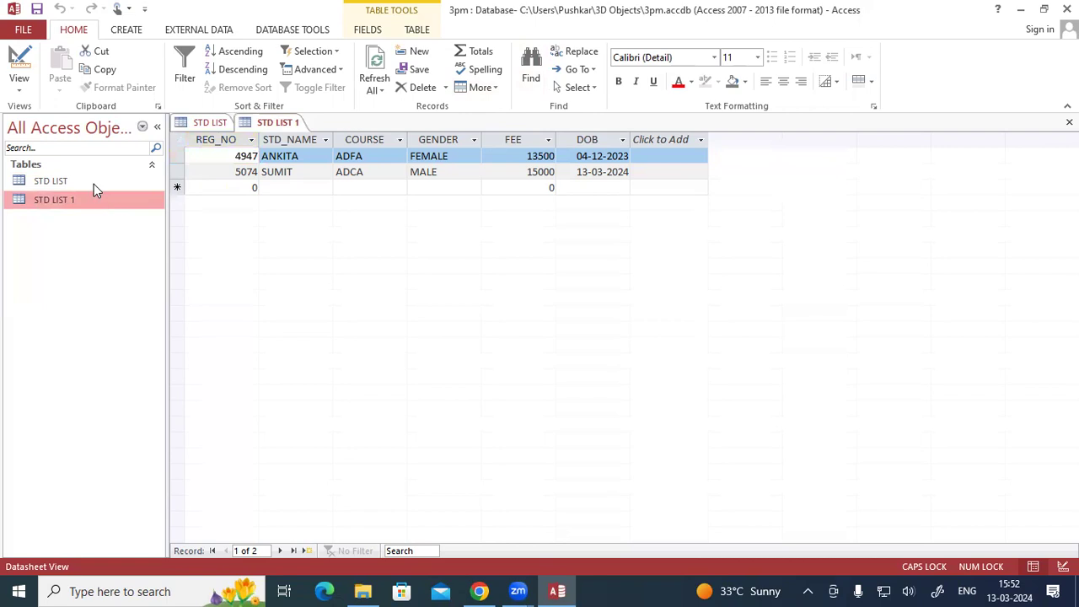
pyautogui.click(20, 83)
pyautogui.click(47, 147)
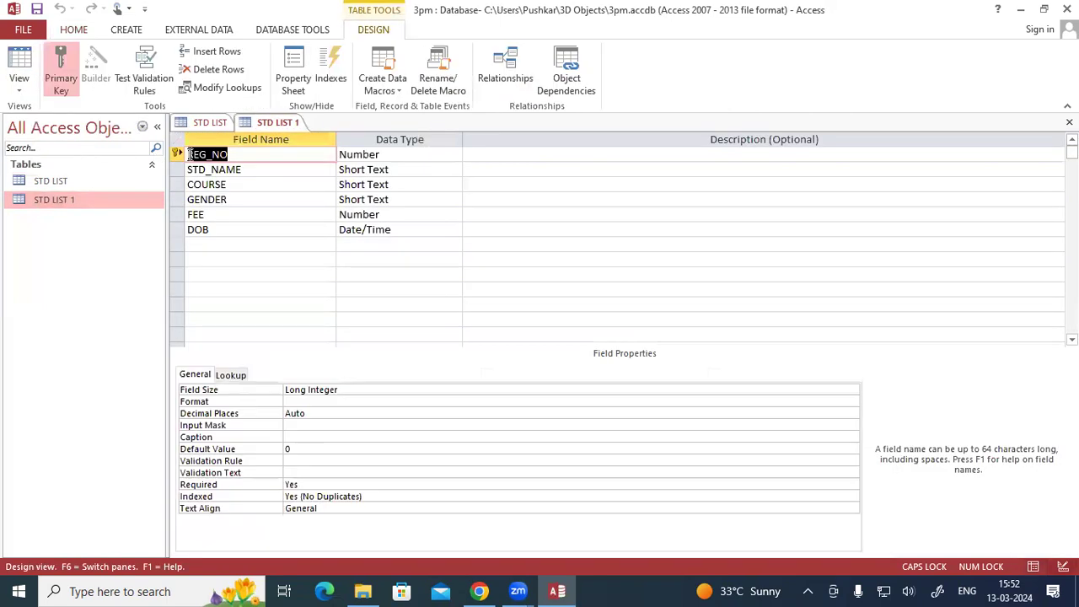
# - Insert a blank row above the GENDER field in STD LIST 1 and undo the insertion
pyautogui.click(177, 203)
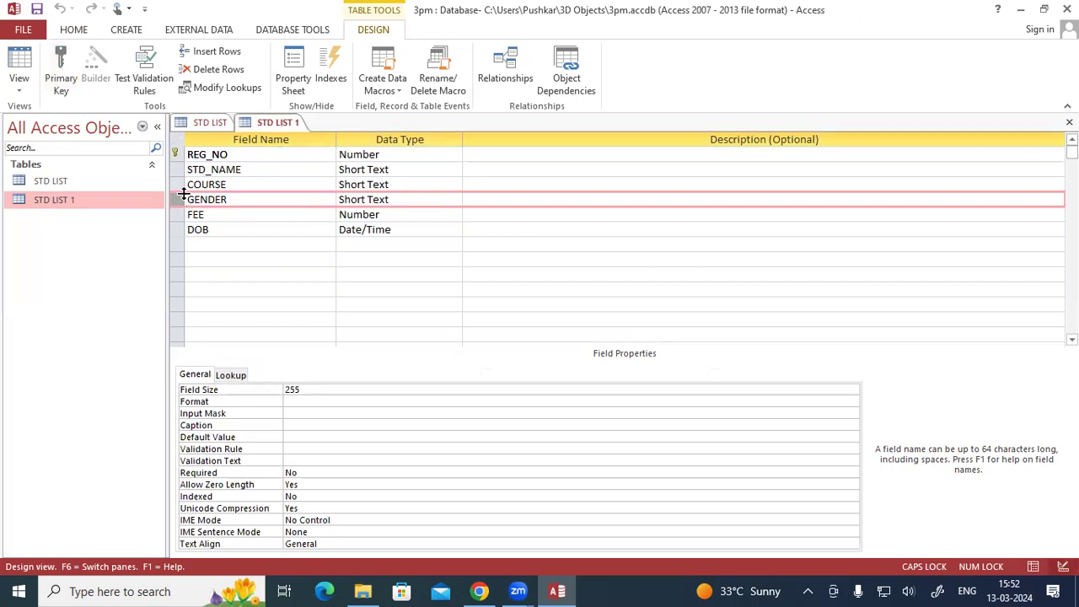
pyautogui.rightClick(179, 203)
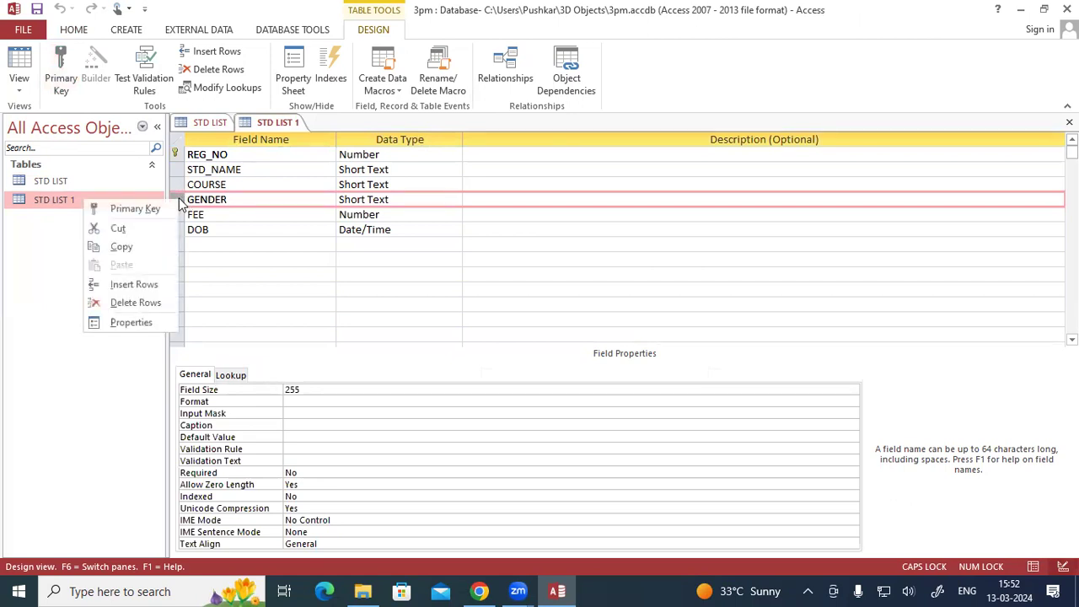
pyautogui.click(153, 285)
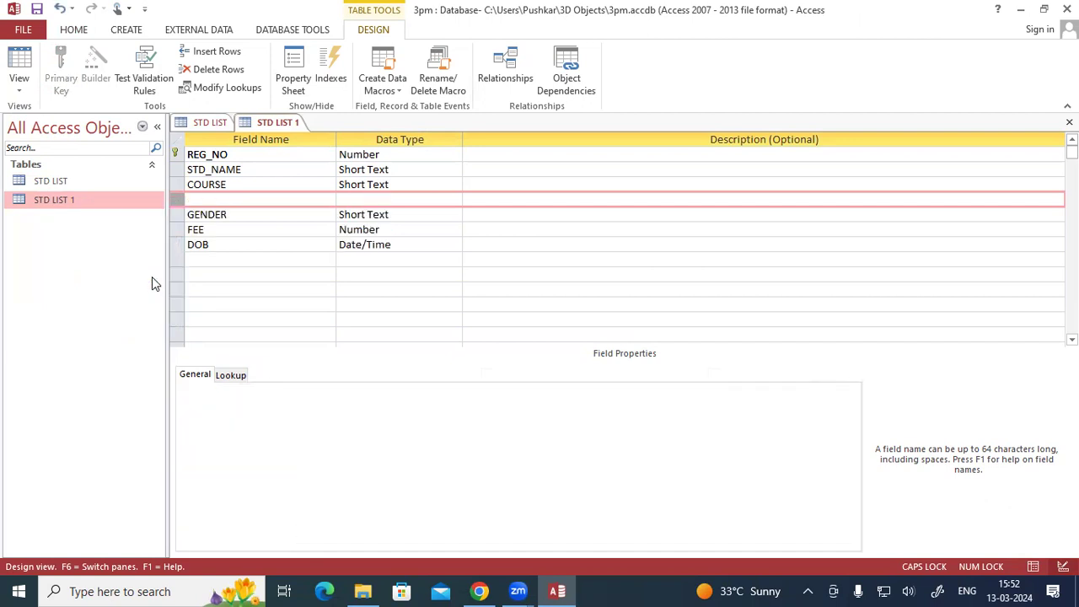
pyautogui.hotkey('ctrl', 'z')
# - Close the 3pm database
pyautogui.click(225, 242)
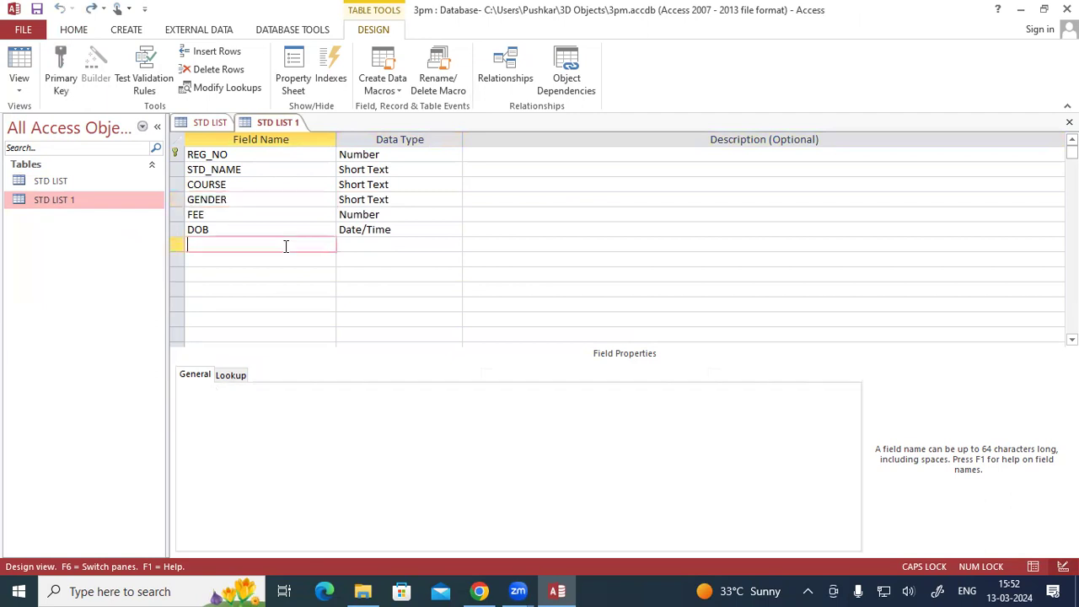
pyautogui.click(1066, 9)
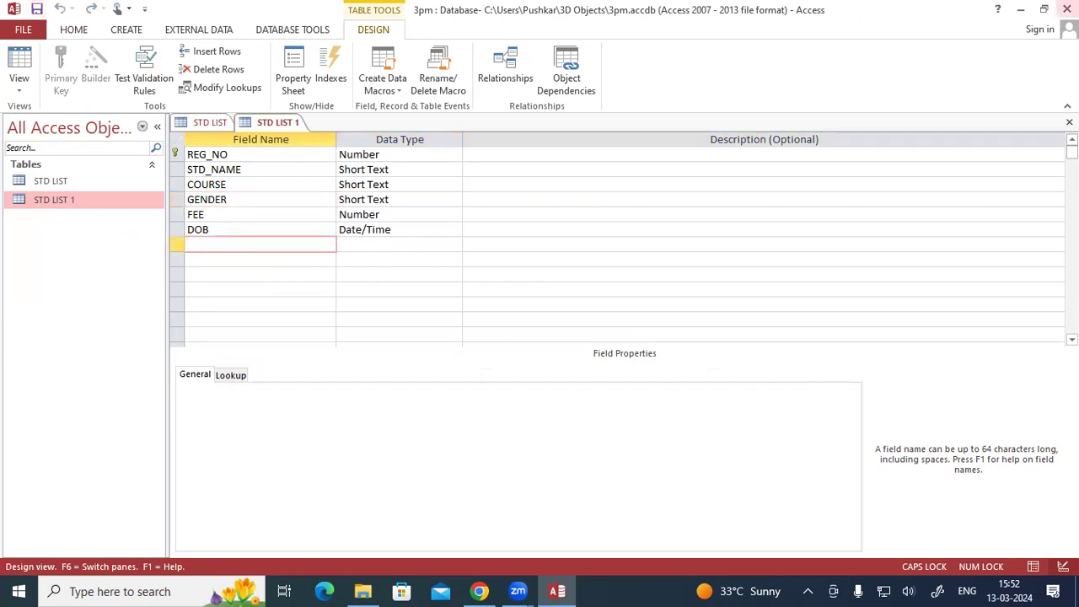